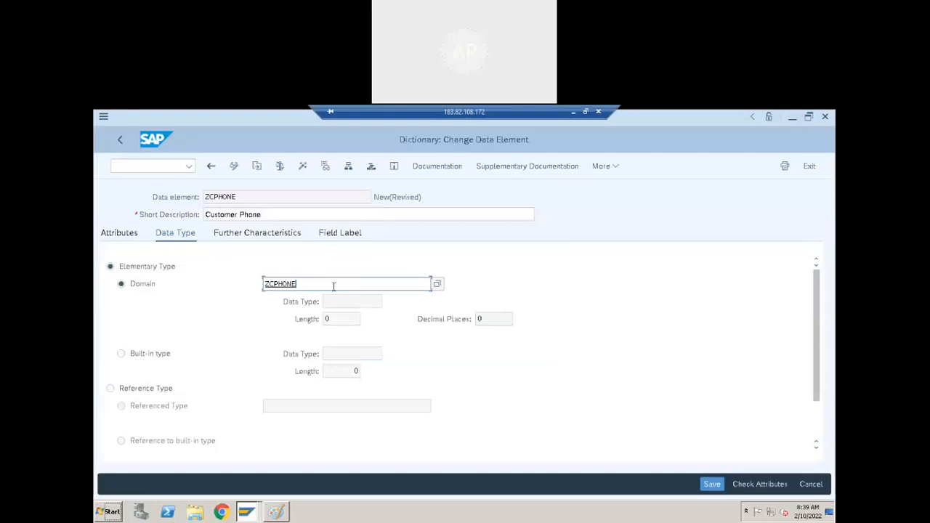
# Enter ZCPHONE as the data element's domain and dismiss the no-active-domain message.
pyautogui.press('Return')
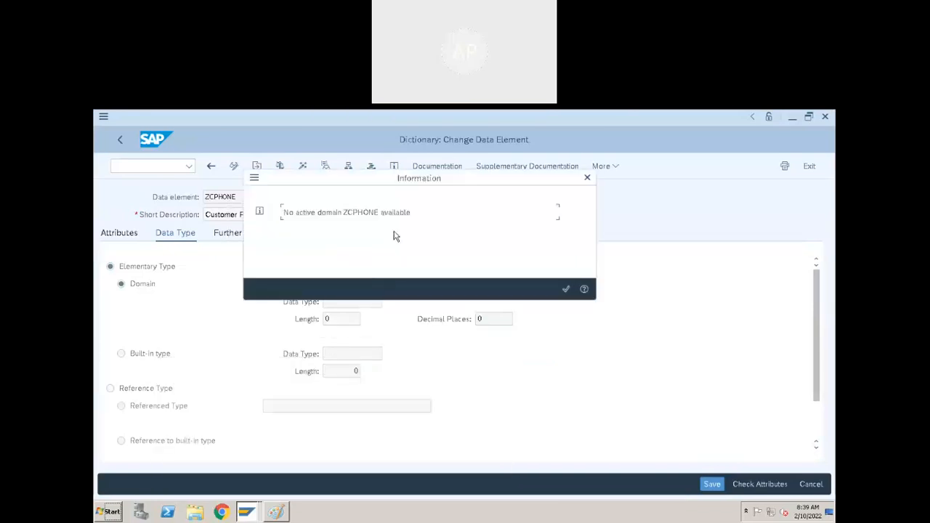
pyautogui.click(566, 289)
pyautogui.click(353, 284)
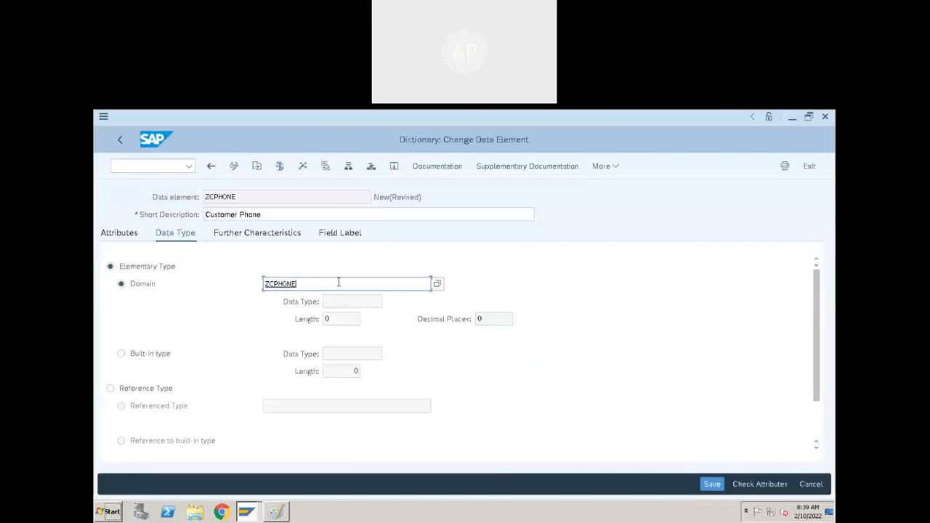
# Save the ZCPHONE data element as a local object while jumping to its domain.
pyautogui.doubleClick(276, 284)
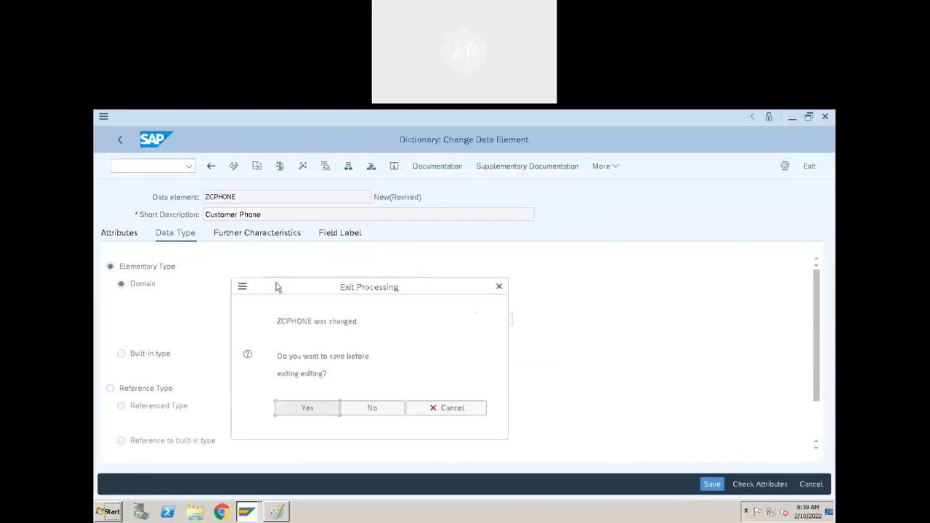
pyautogui.click(323, 408)
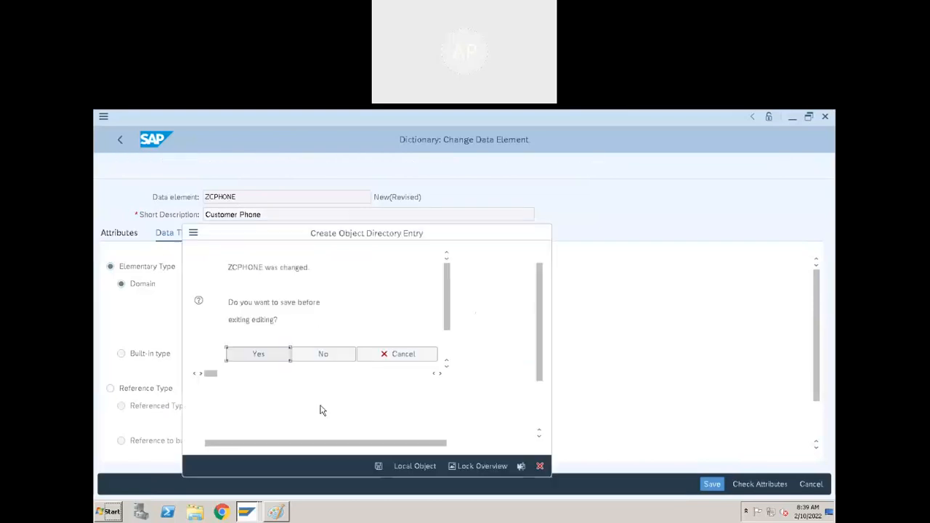
pyautogui.click(378, 467)
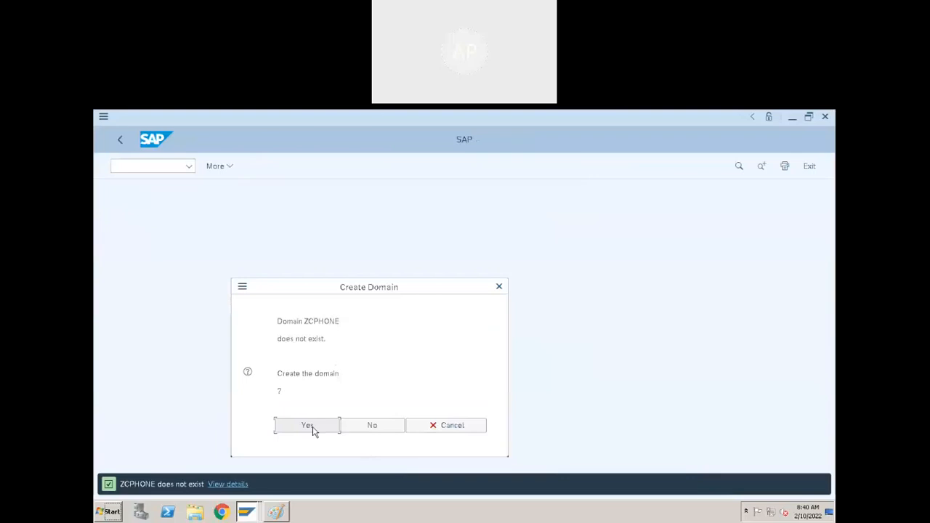
# Create domain ZCPHONE with description 'Customer Phone', data type CHAR, and an empty character count.
pyautogui.click(308, 426)
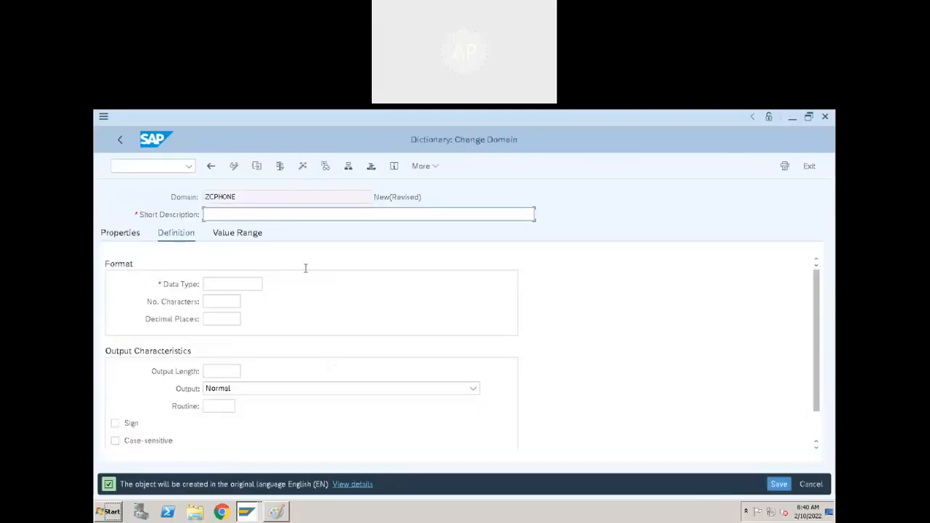
pyautogui.write('Customer Phone')
pyautogui.click(246, 284)
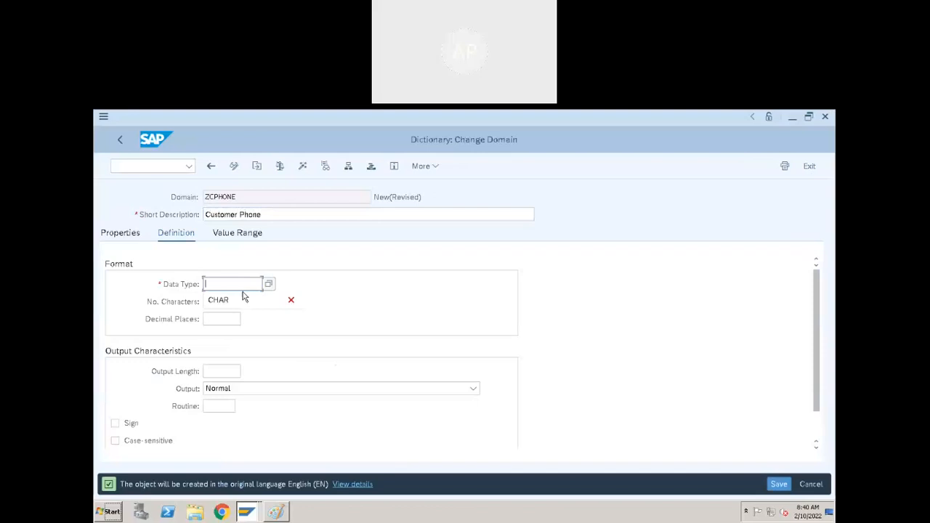
pyautogui.click(238, 297)
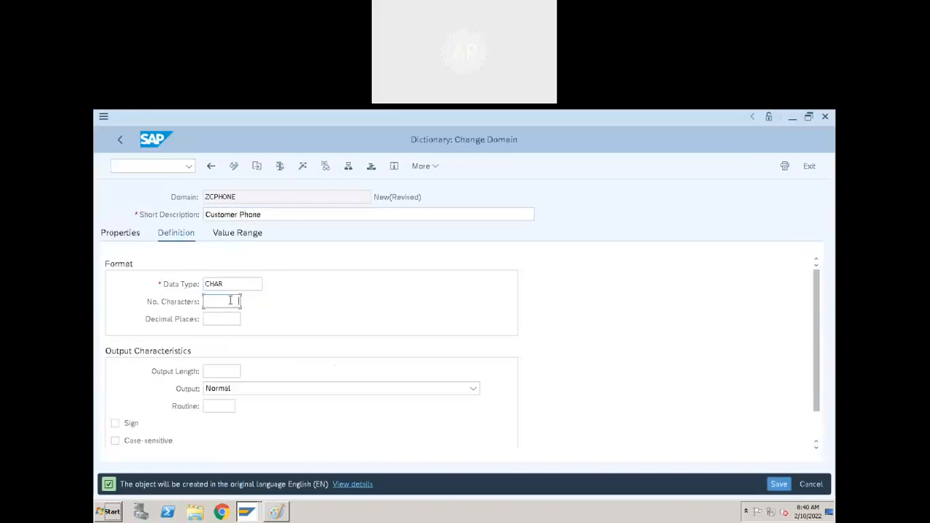
pyautogui.write('10')
pyautogui.press('Return')
pyautogui.press('BackSpace')
# Replace CHAR with NUMC as the ZCPHONE domain's data type and dismiss the minimum-positions message.
pyautogui.hotkey('shift', 'Tab')
pyautogui.moveTo(226, 284); pyautogui.dragTo(158, 294)
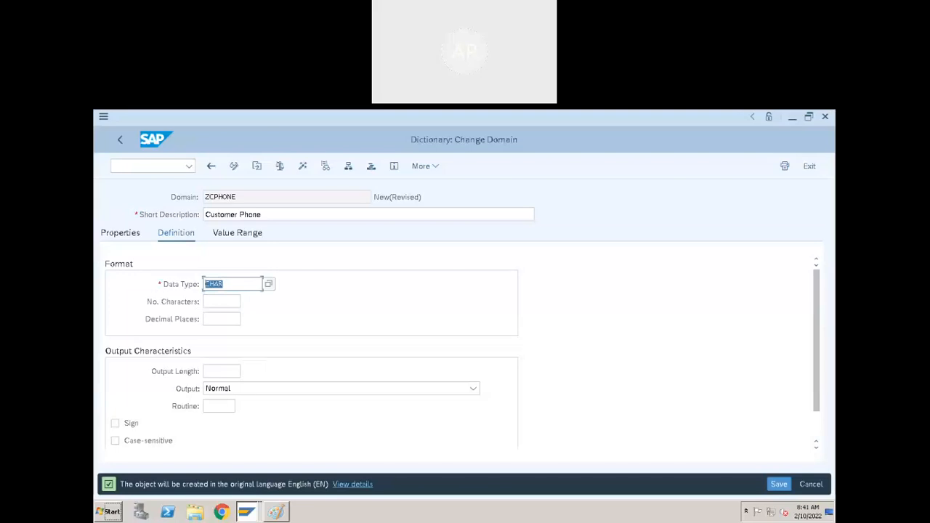
pyautogui.press('BackSpace')
pyautogui.write('NUMC')
pyautogui.press('Return')
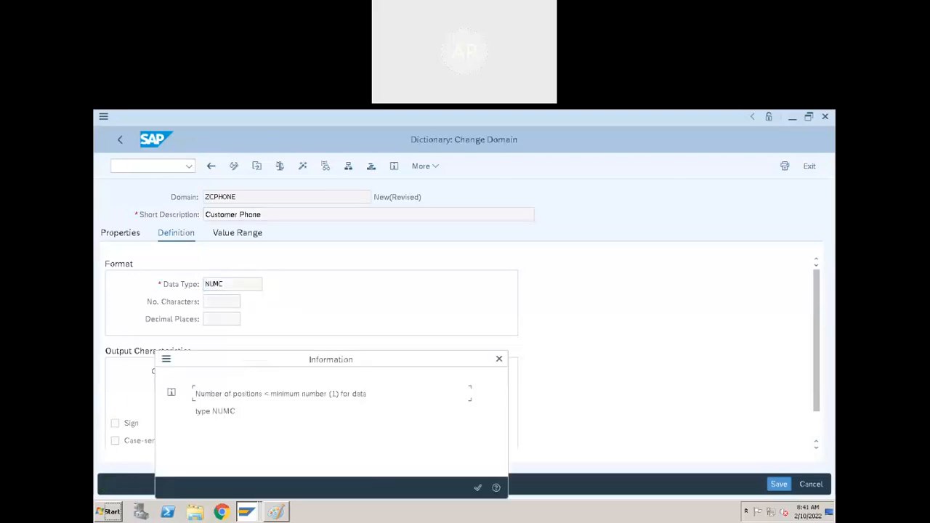
pyautogui.click(478, 490)
pyautogui.click(234, 305)
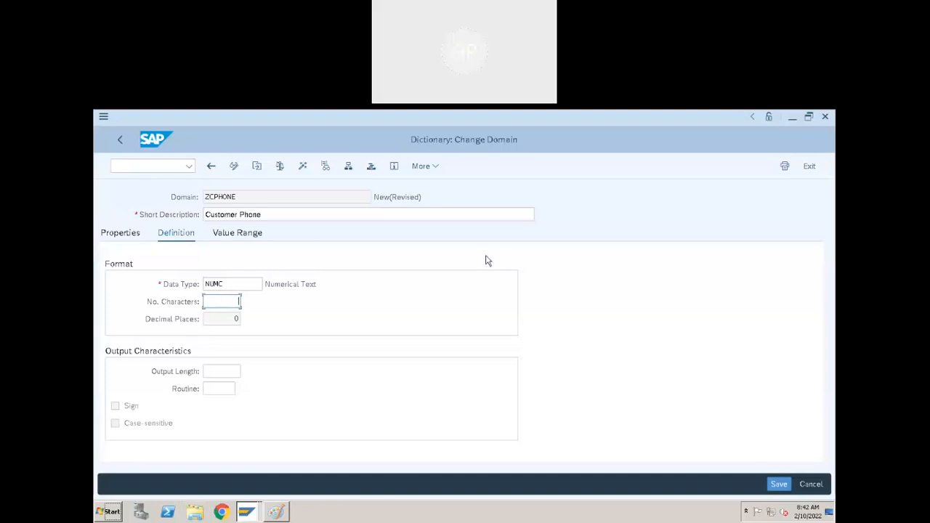
pyautogui.press('super')
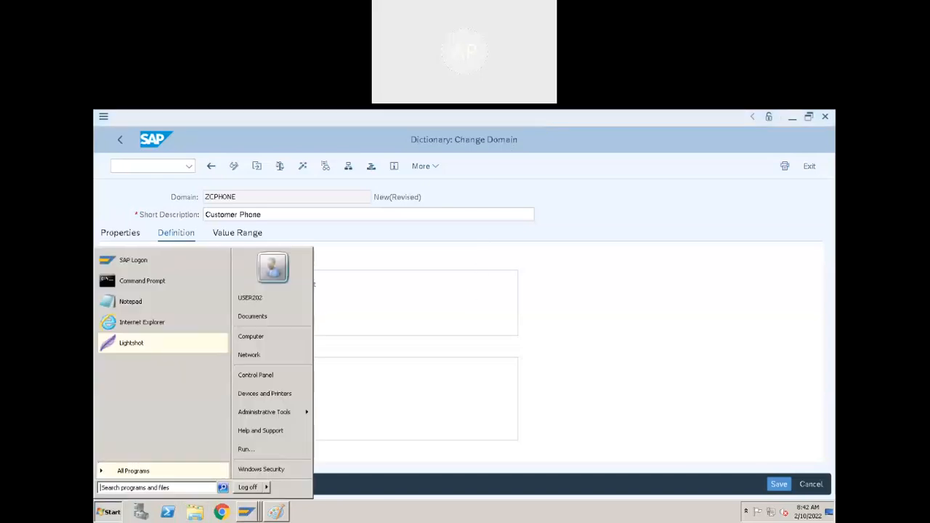
pyautogui.press('super')
pyautogui.click(583, 115)
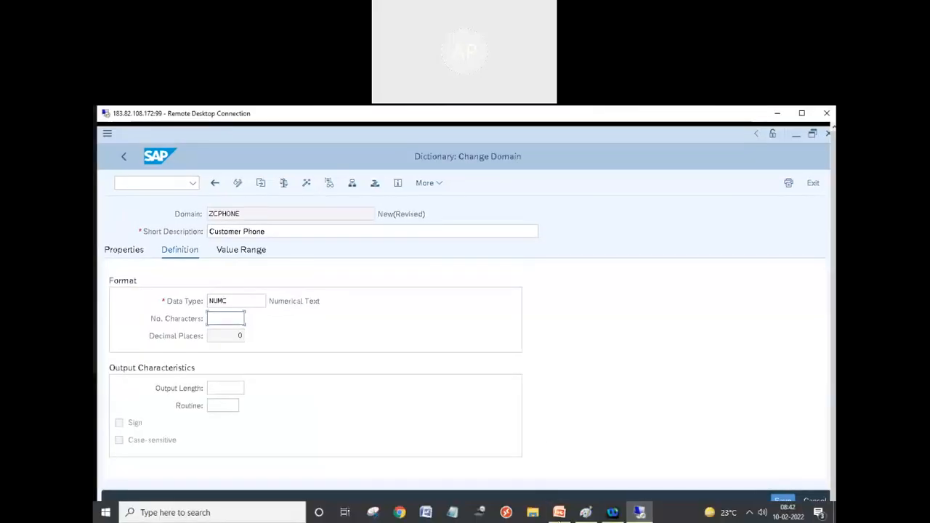
pyautogui.click(559, 512)
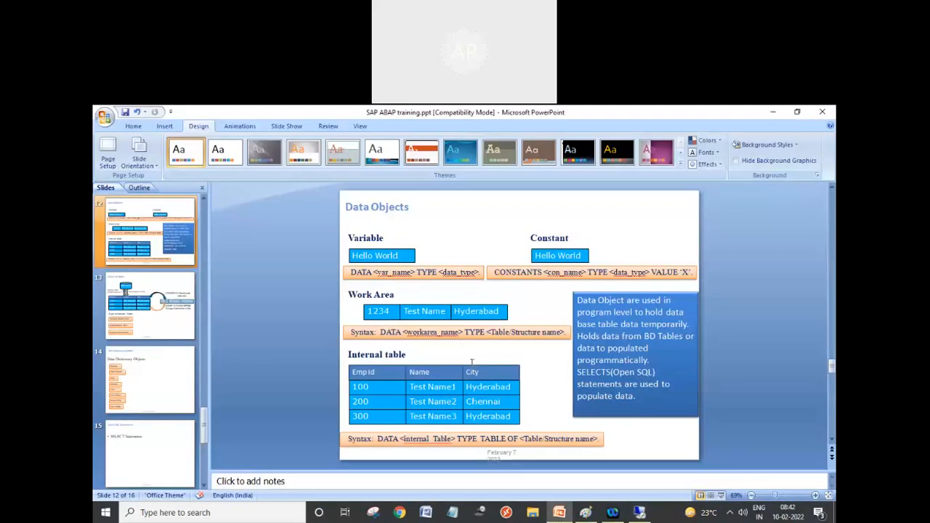
pyautogui.scroll(2, 472, 363)
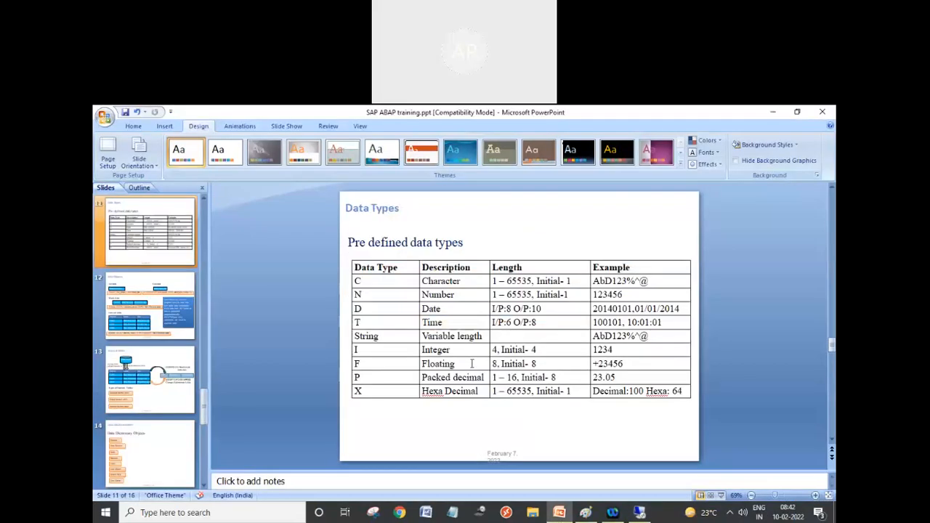
pyautogui.click(494, 281)
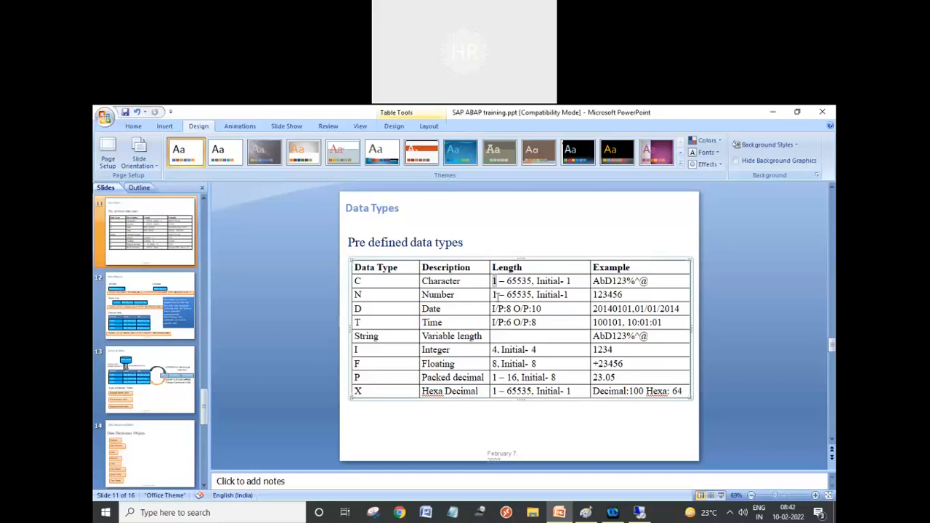
pyautogui.click(495, 294)
pyautogui.click(639, 512)
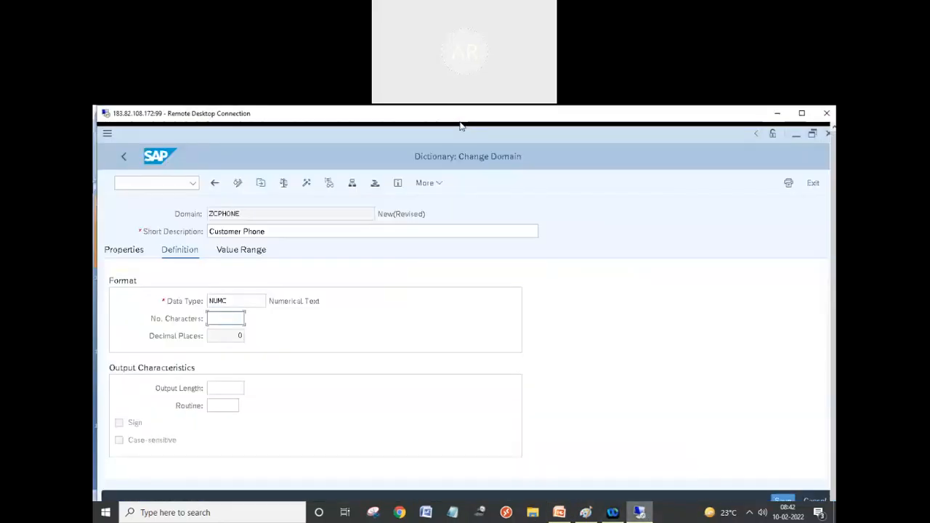
pyautogui.doubleClick(180, 116)
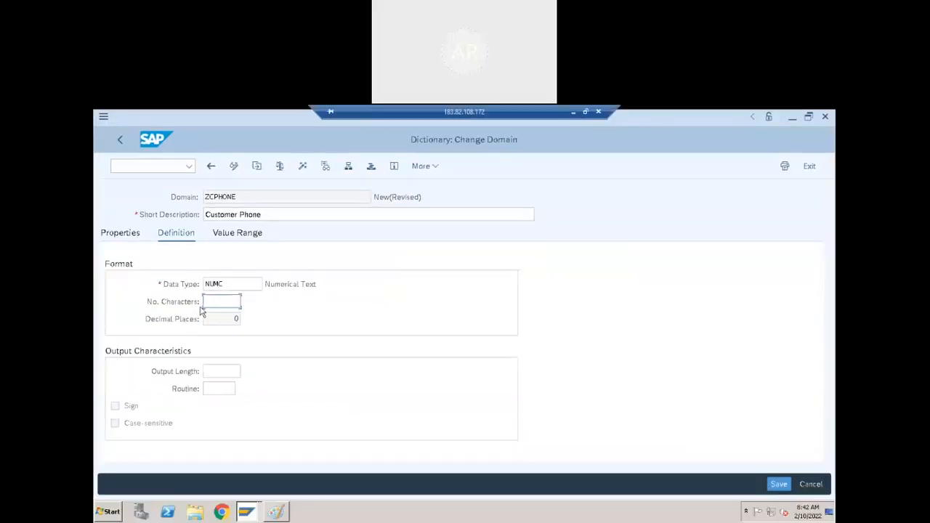
# Set ZCPHONE to 10 characters, activate it as a local object, and return to the data element.
pyautogui.click(212, 300)
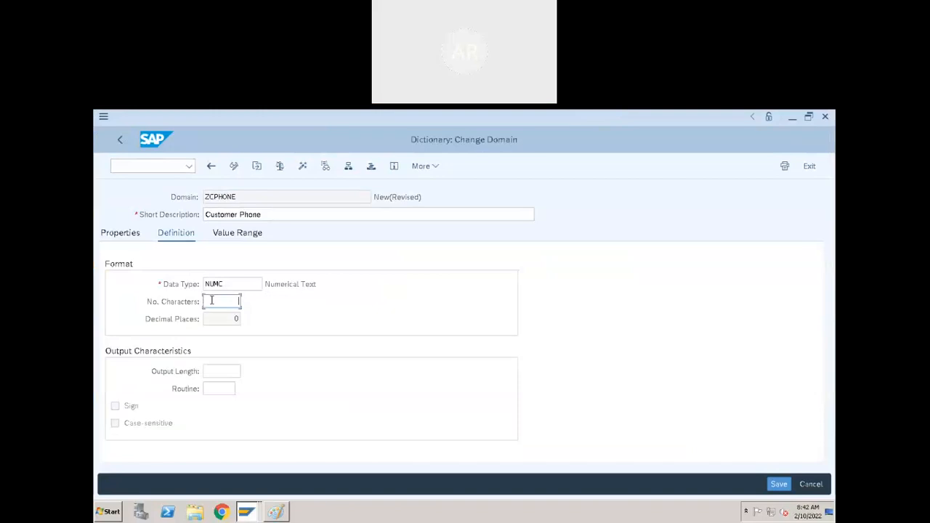
pyautogui.write('10')
pyautogui.click(302, 168)
pyautogui.click(378, 468)
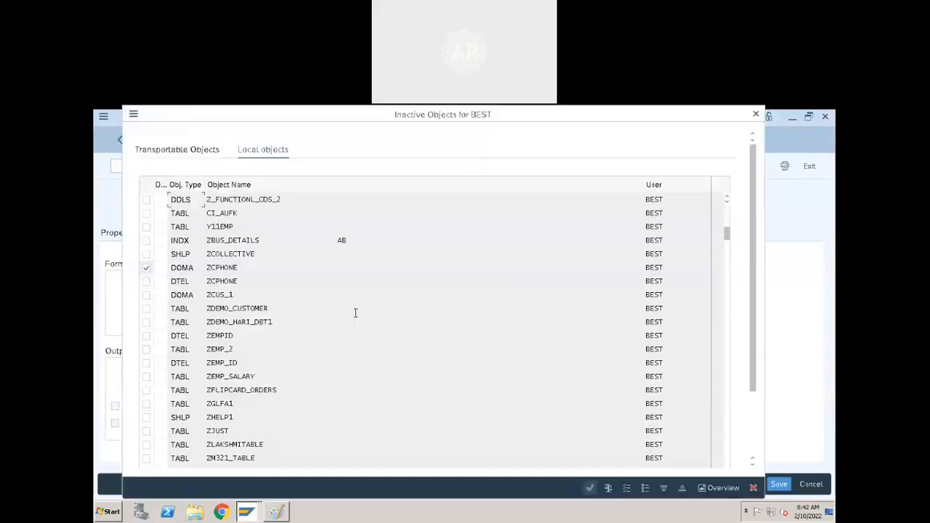
pyautogui.click(590, 490)
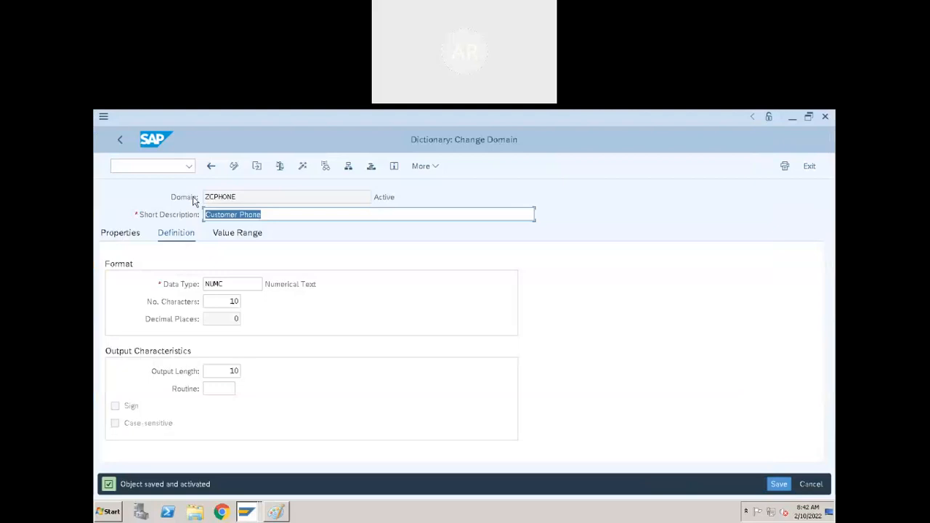
pyautogui.click(122, 140)
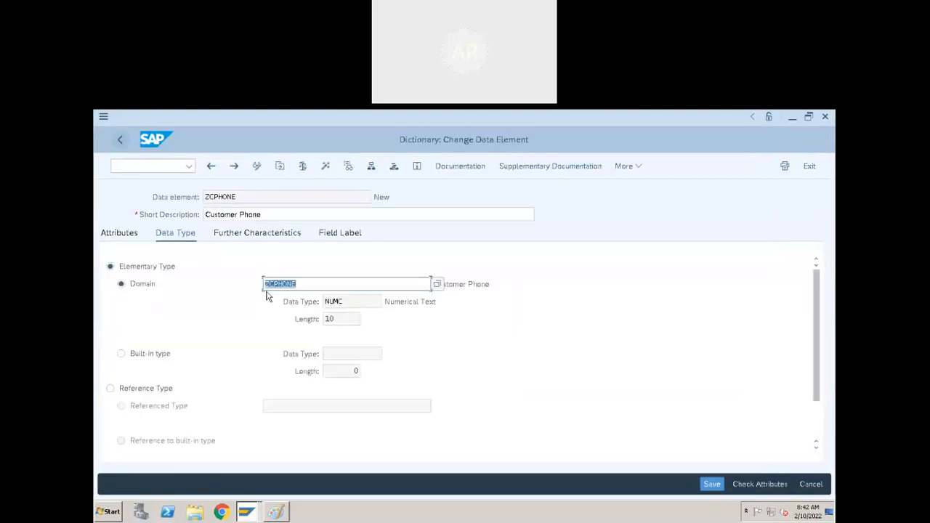
# Activate data element ZCPHONE and return to ZDEMO_CUSTOMER to check PHONE's NUMC 10 type.
pyautogui.click(287, 238)
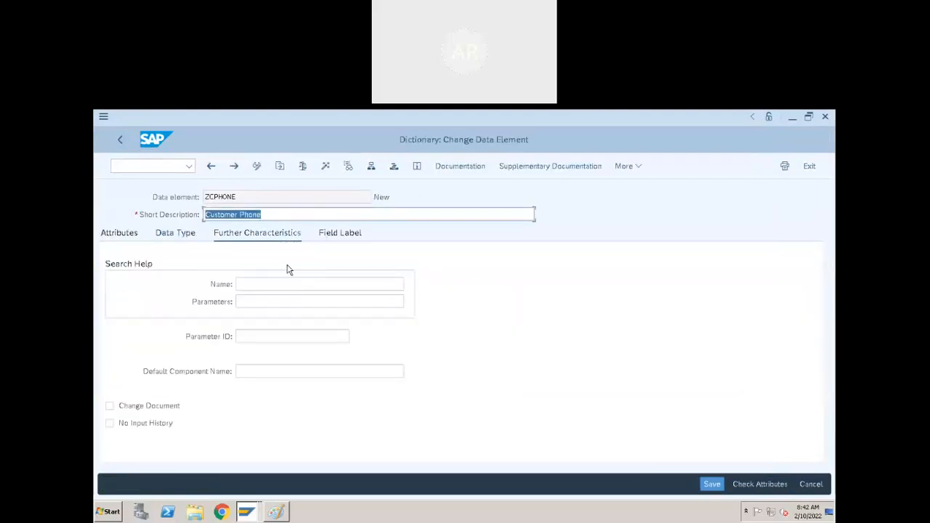
pyautogui.click(169, 236)
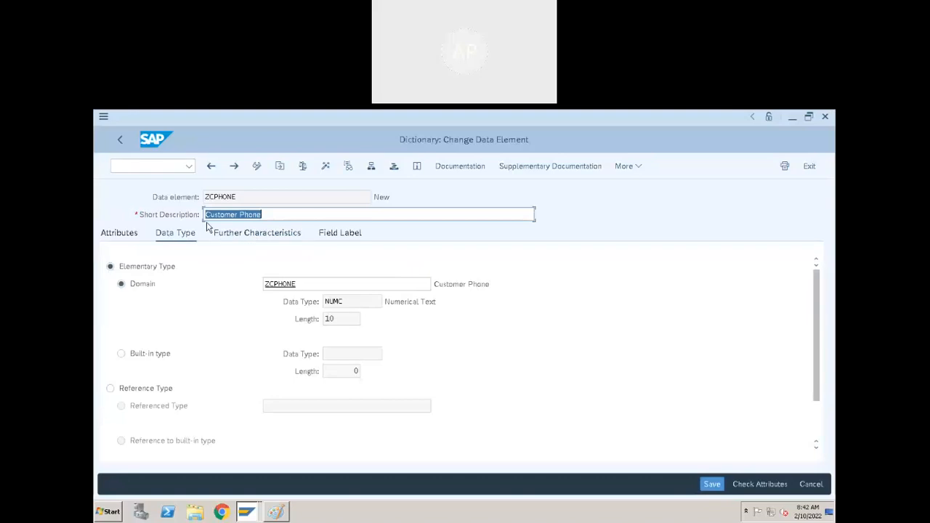
pyautogui.click(326, 167)
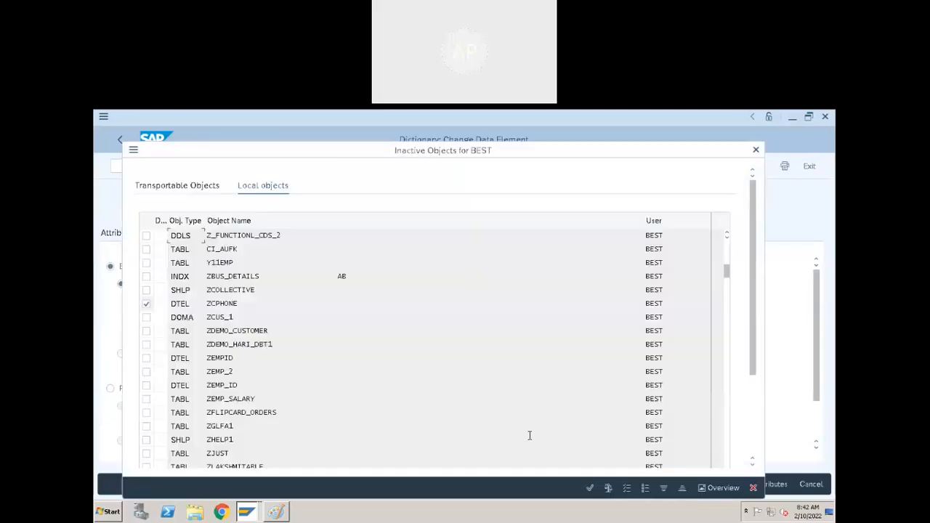
pyautogui.click(589, 488)
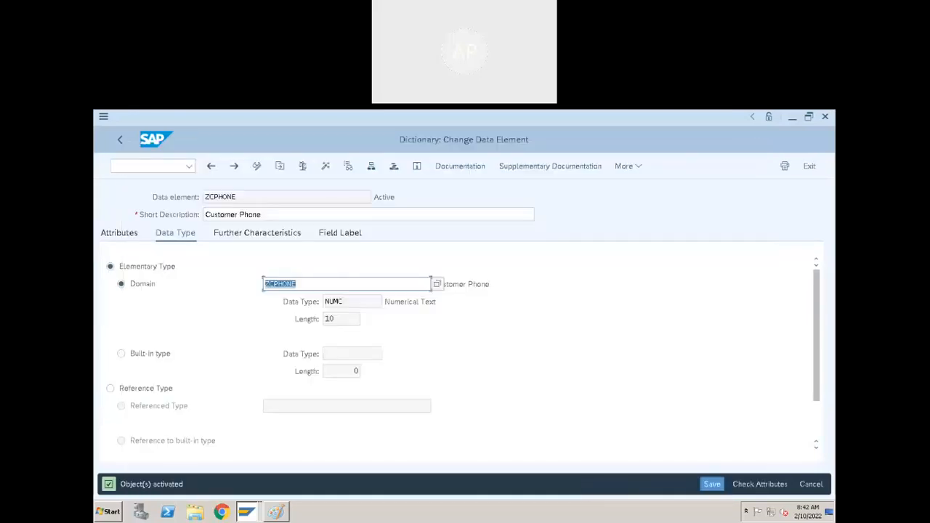
pyautogui.click(117, 143)
pyautogui.click(391, 328)
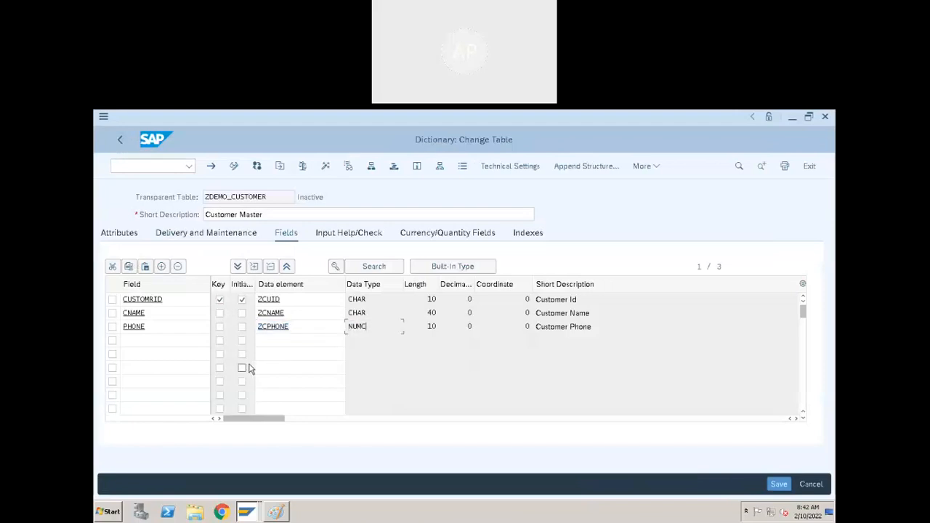
# Add an EMAIL field with data element ZEMAIL in the next row of ZDEMO_CUSTOMER.
pyautogui.click(187, 337)
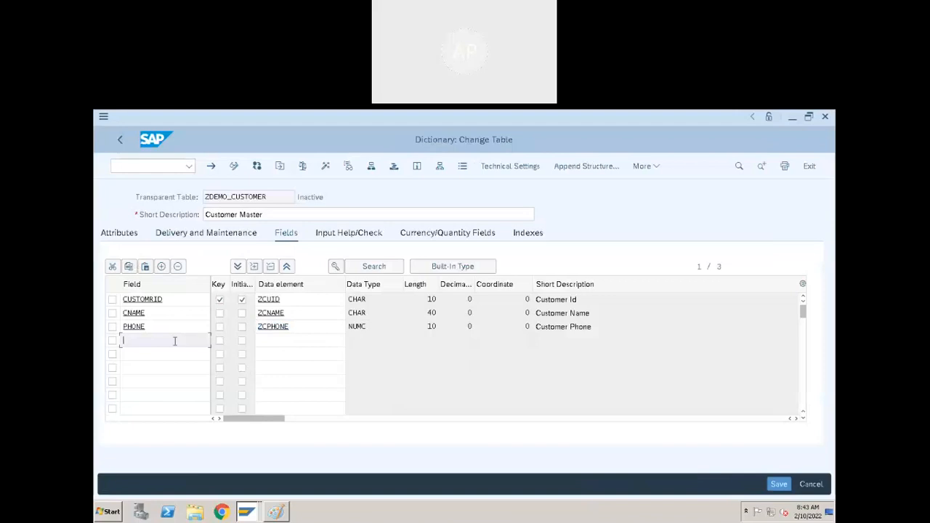
pyautogui.write('emai')
pyautogui.write('l')
pyautogui.click(288, 346)
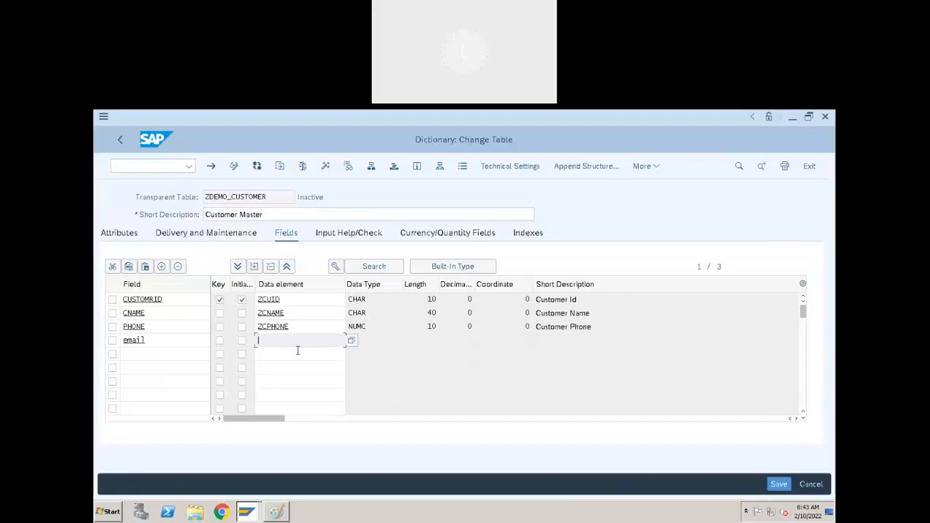
pyautogui.write('Z')
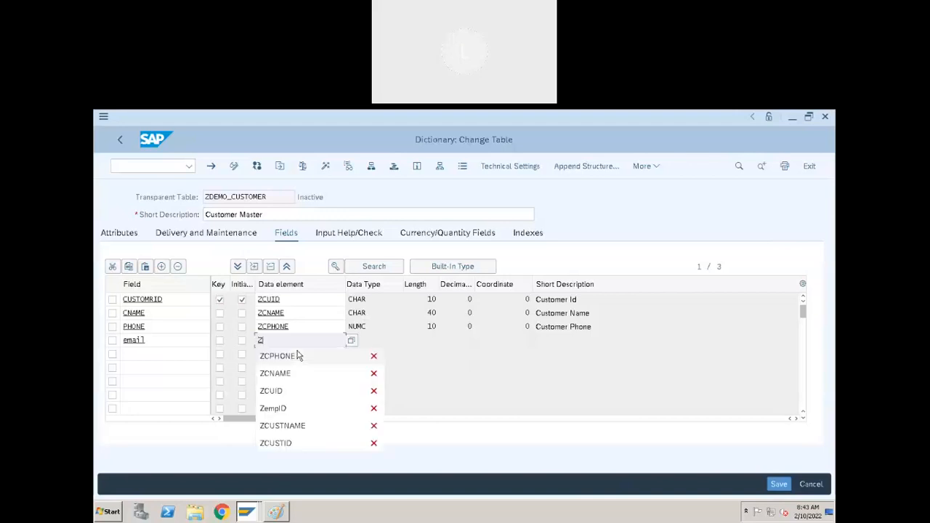
pyautogui.write('EMAILID')
pyautogui.press('Return')
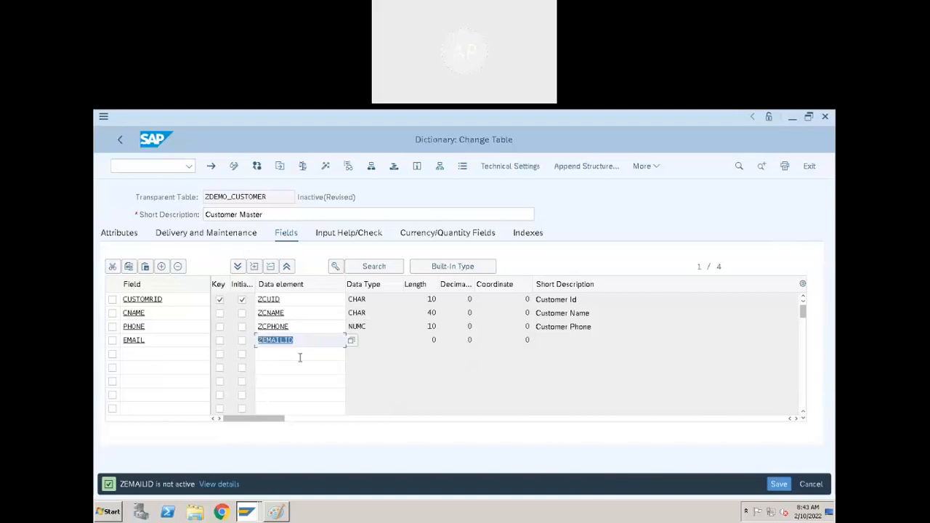
pyautogui.click(395, 336)
pyautogui.click(313, 339)
pyautogui.press('BackSpace')
pyautogui.press('BackSpace')
pyautogui.press('Return')
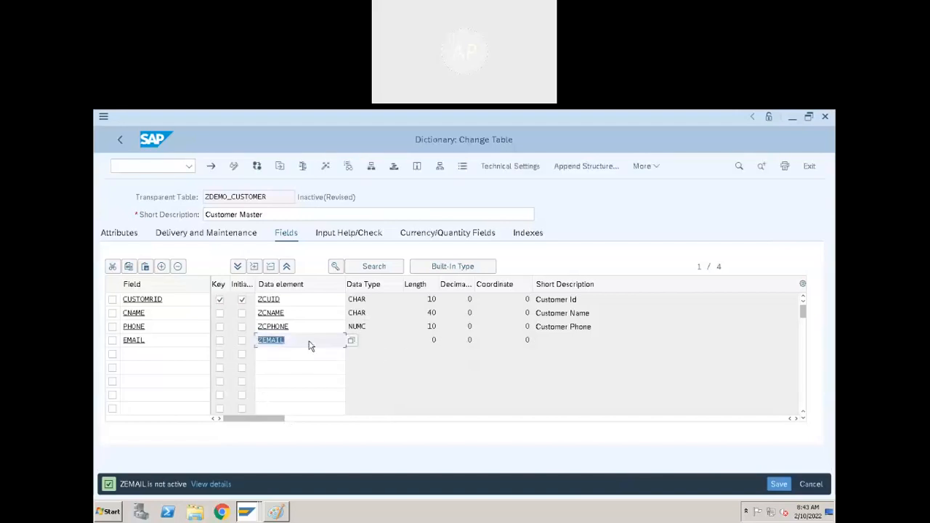
pyautogui.click(288, 346)
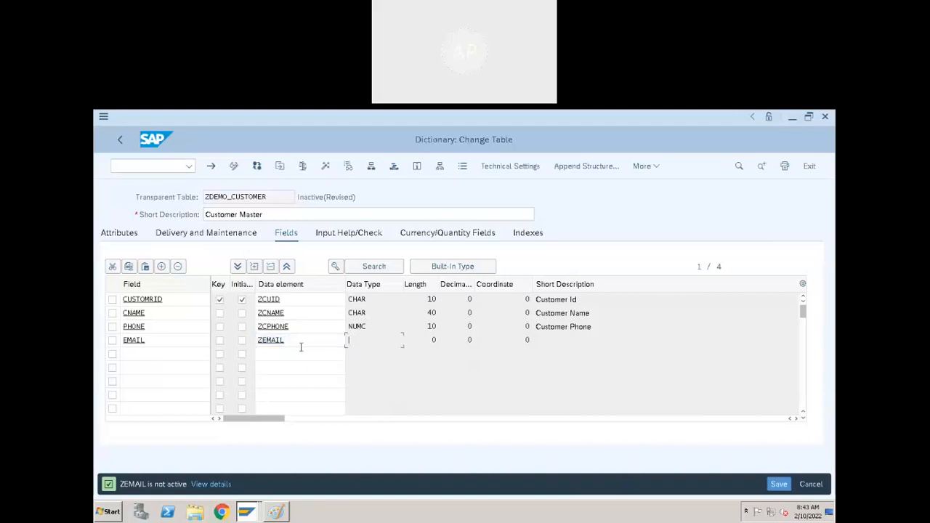
# Save the table and agree to create the new ZEMAIL data element.
pyautogui.doubleClick(275, 340)
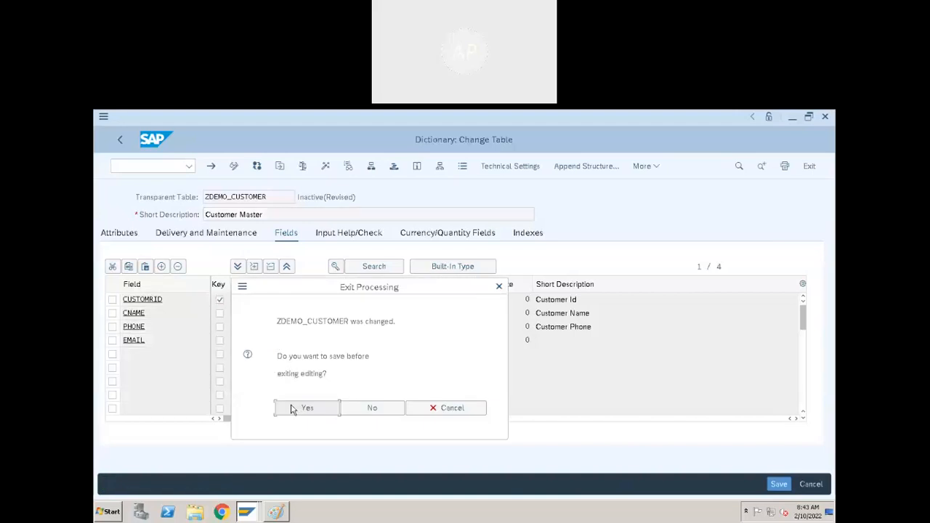
pyautogui.click(291, 409)
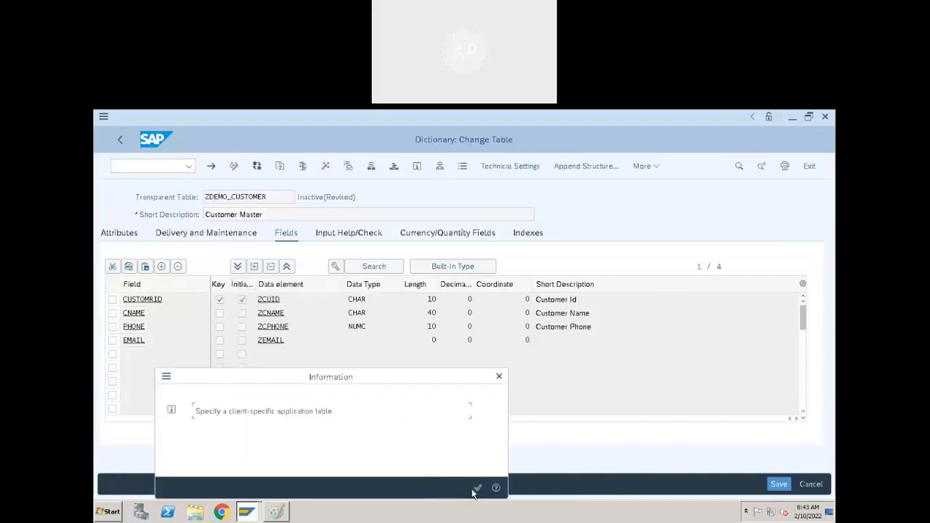
pyautogui.click(477, 487)
pyautogui.click(313, 428)
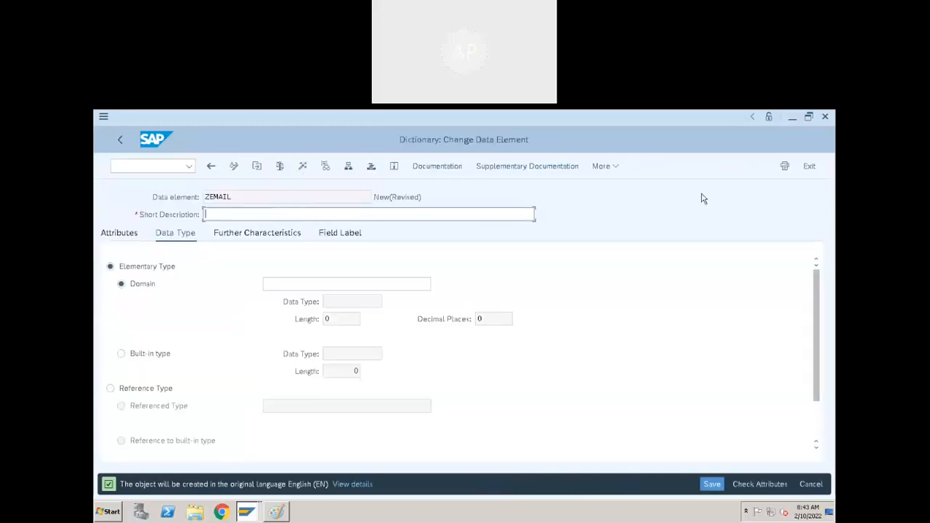
# Give ZEMAIL the short description 'Email ID' and the short field label 'Email'.
pyautogui.write('Email ID')
pyautogui.click(345, 234)
pyautogui.click(280, 287)
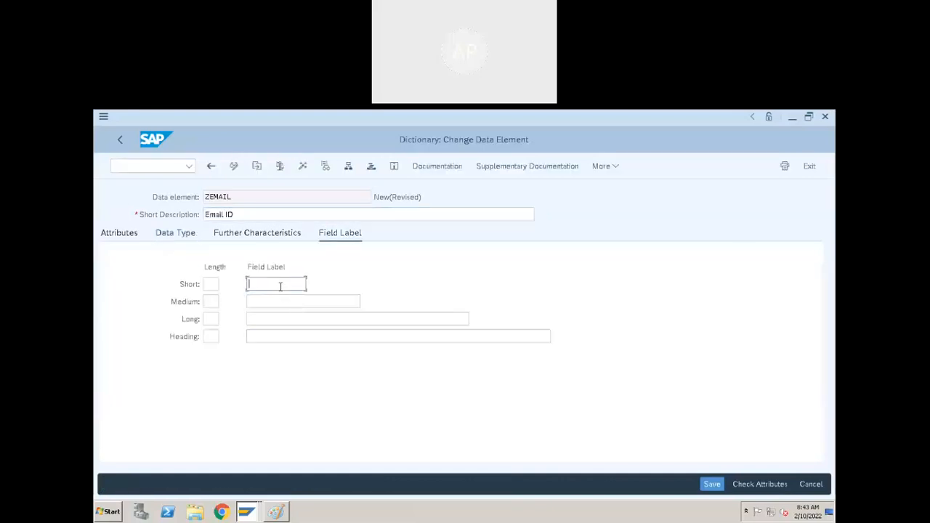
pyautogui.write('EMail')
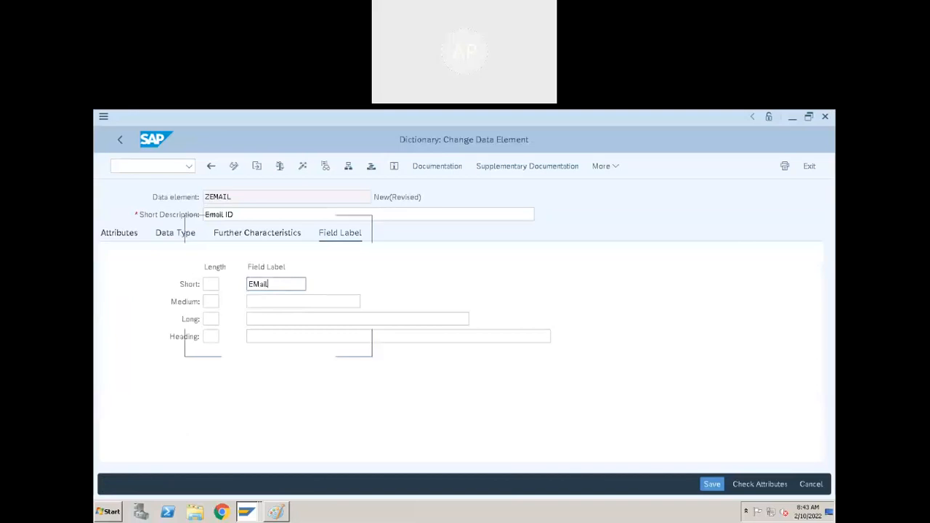
pyautogui.press('BackSpace')
pyautogui.press('BackSpace')
pyautogui.press('BackSpace')
pyautogui.press('BackSpace')
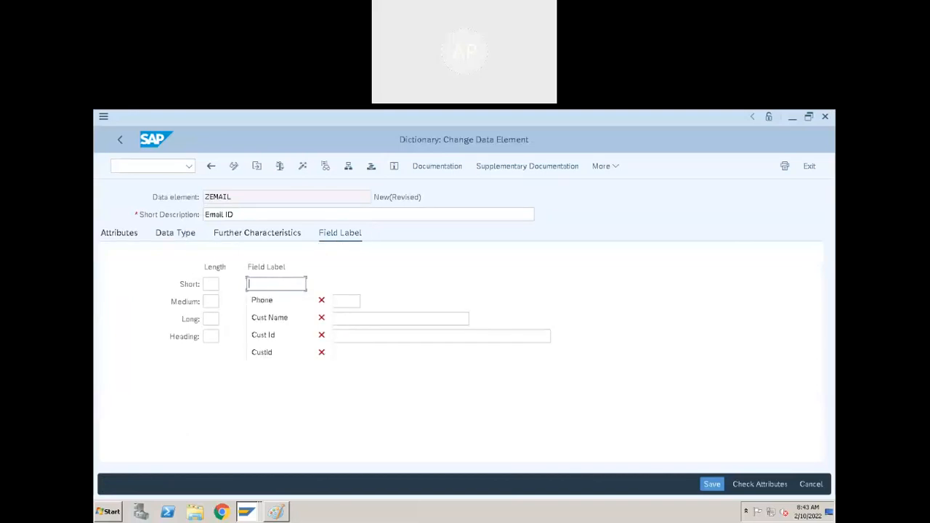
pyautogui.write('EM')
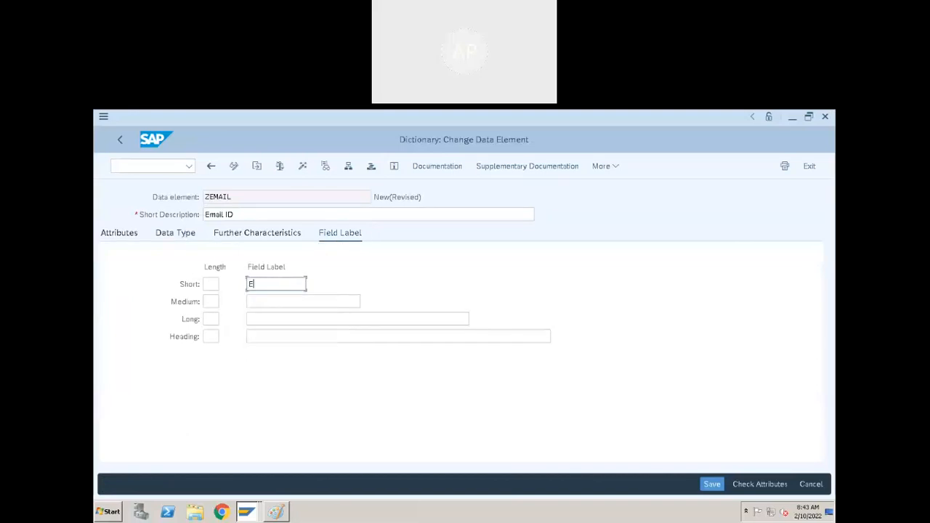
pyautogui.press('BackSpace')
pyautogui.press('BackSpace')
pyautogui.write('Email.')
pyautogui.press('BackSpace')
pyautogui.moveTo(566, 119)
# Copy 'Email' into the medium and long field labels.
pyautogui.click(265, 303)
pyautogui.moveTo(282, 283); pyautogui.dragTo(235, 291)
pyautogui.hotkey('ctrl', 'c')
pyautogui.click(319, 299)
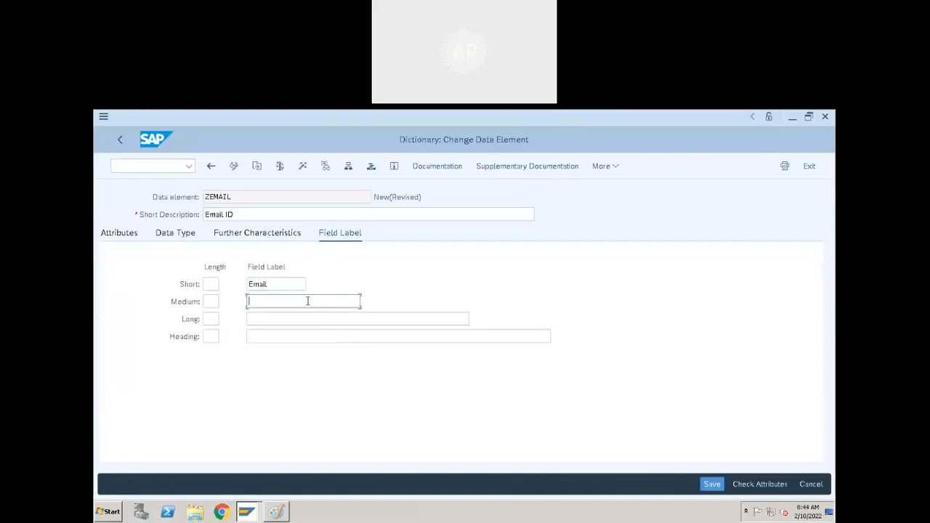
pyautogui.hotkey('ctrl', 'v')
pyautogui.click(301, 318)
pyautogui.hotkey('ctrl', 'v')
pyautogui.click(288, 337)
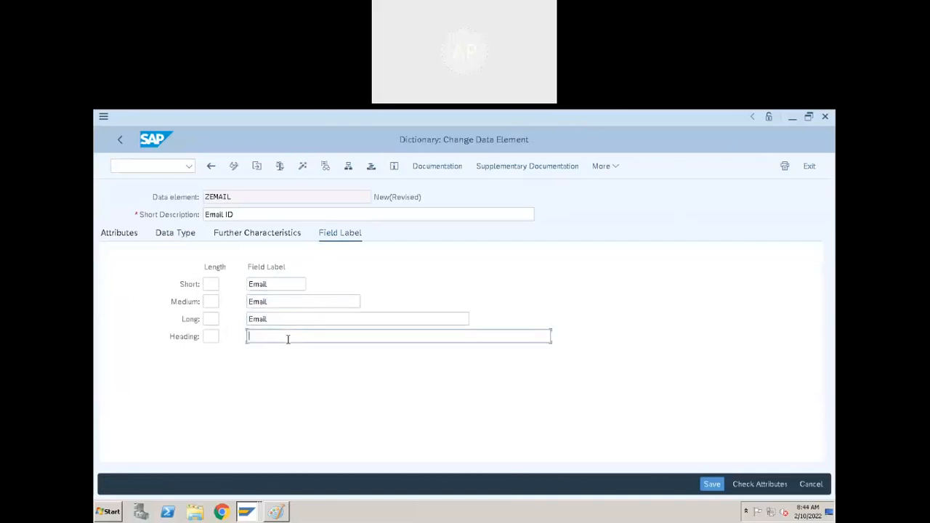
# Try saving, cancel the object directory entry prompt, and go to the Data Type settings.
pyautogui.click(301, 169)
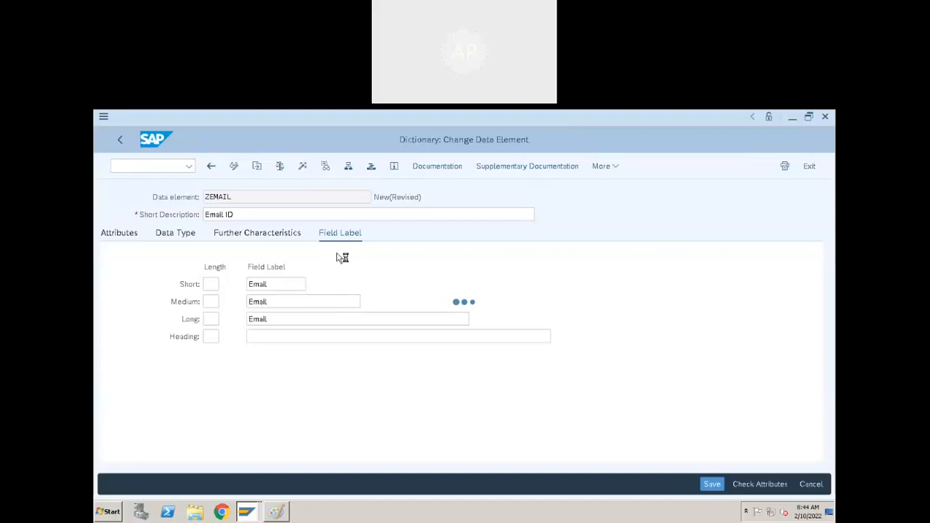
pyautogui.click(543, 233)
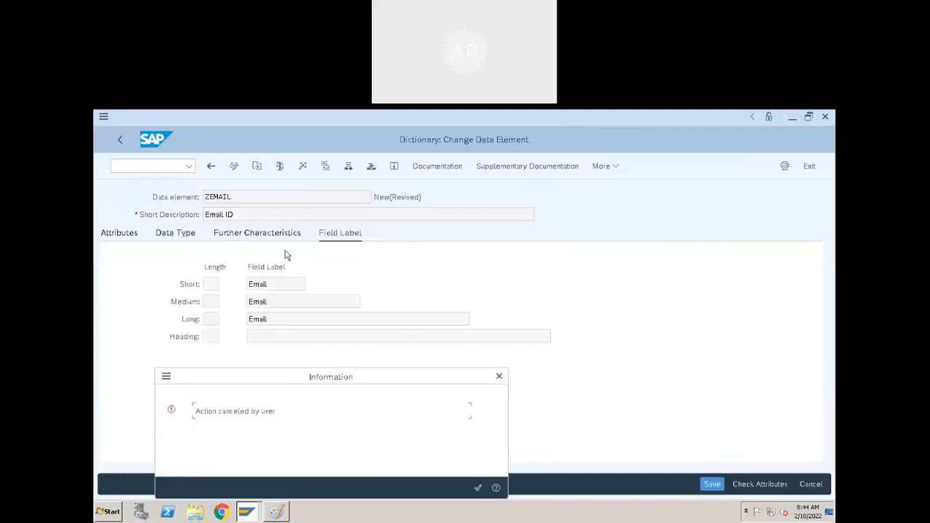
pyautogui.click(499, 376)
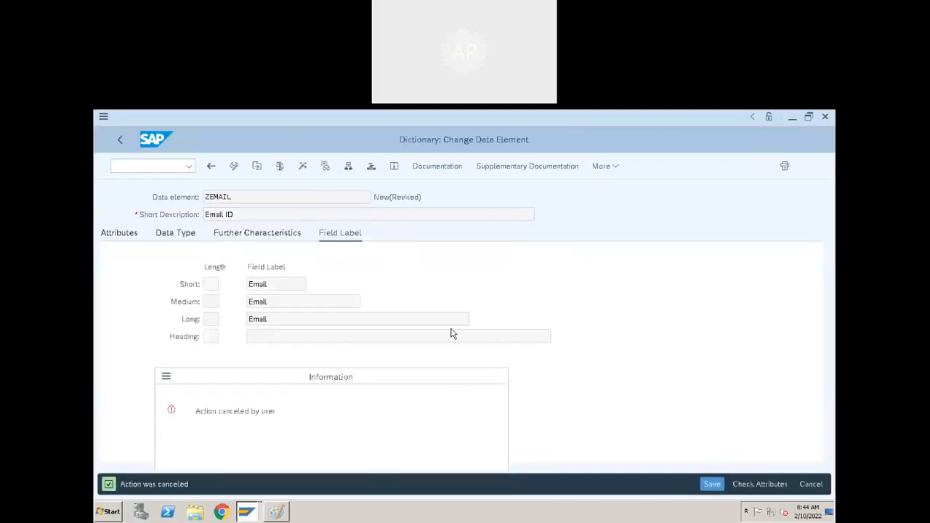
pyautogui.click(182, 237)
# Enter ZEMAIL as the data element's domain and dismiss the missing-domain notice.
pyautogui.click(307, 284)
pyautogui.write('ZEMAIL')
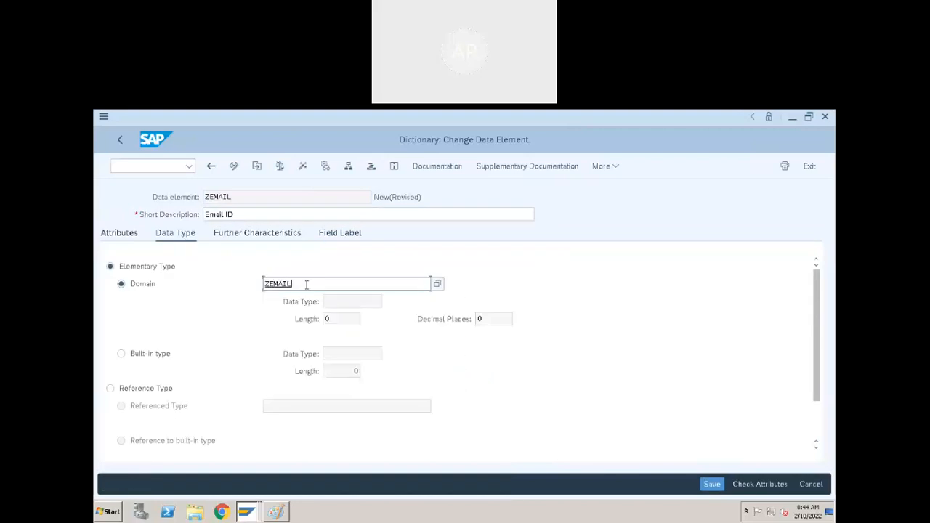
pyautogui.press('Return')
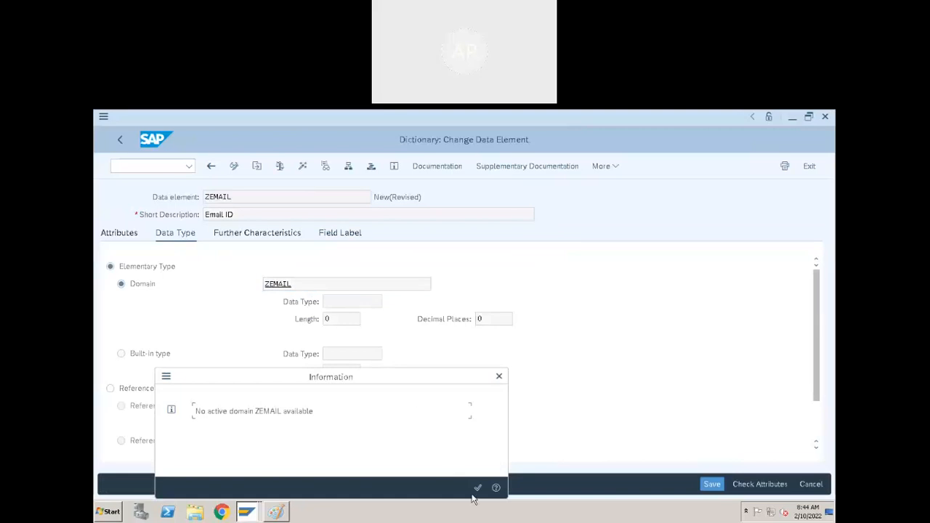
pyautogui.click(477, 487)
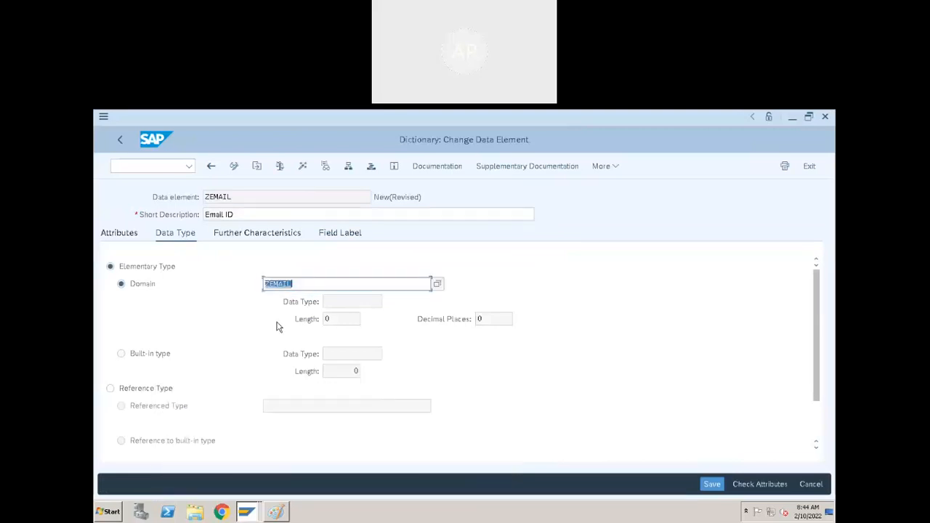
# Save the ZEMAIL data element as a local object and agree to create the ZEMAIL domain.
pyautogui.doubleClick(278, 284)
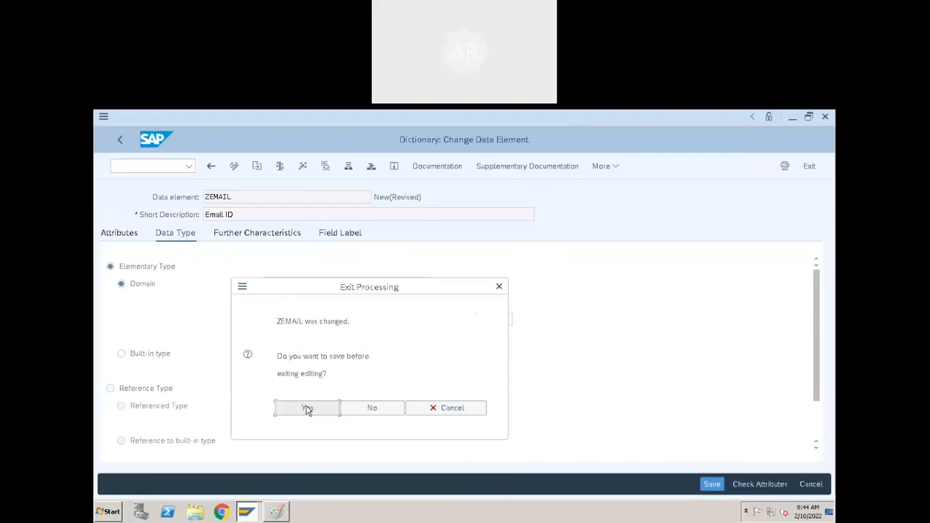
pyautogui.click(307, 409)
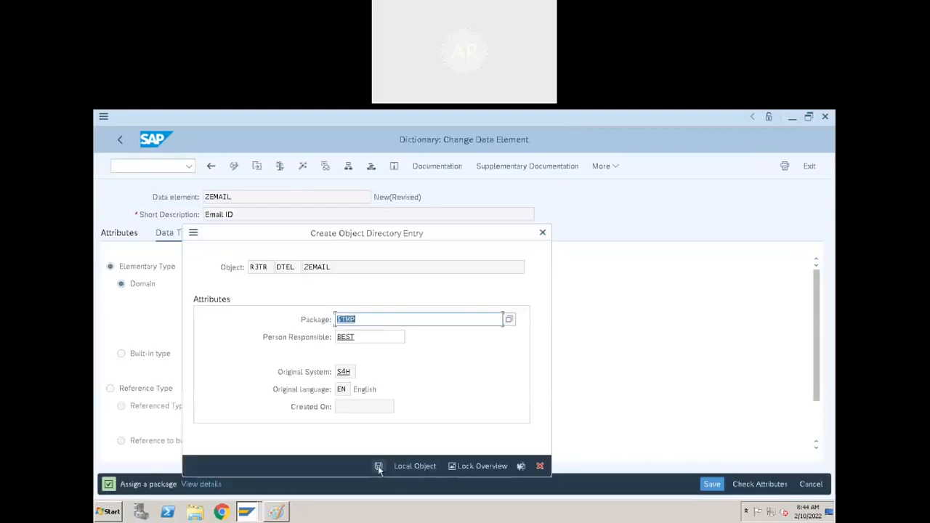
pyautogui.click(377, 465)
pyautogui.click(335, 426)
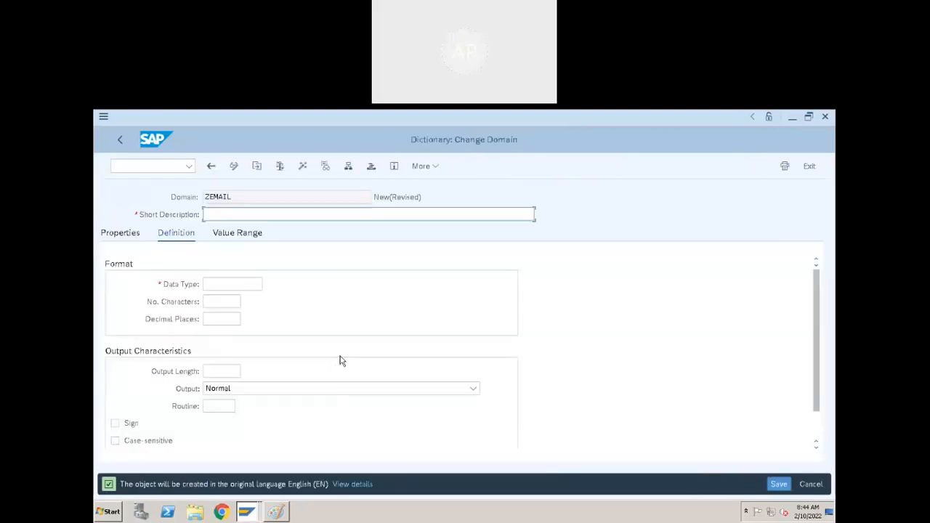
# Fill in the ZEMAIL domain: description 'EMail', data type CHAR, 40 characters.
pyautogui.click(278, 215)
pyautogui.write('EMail')
pyautogui.click(234, 284)
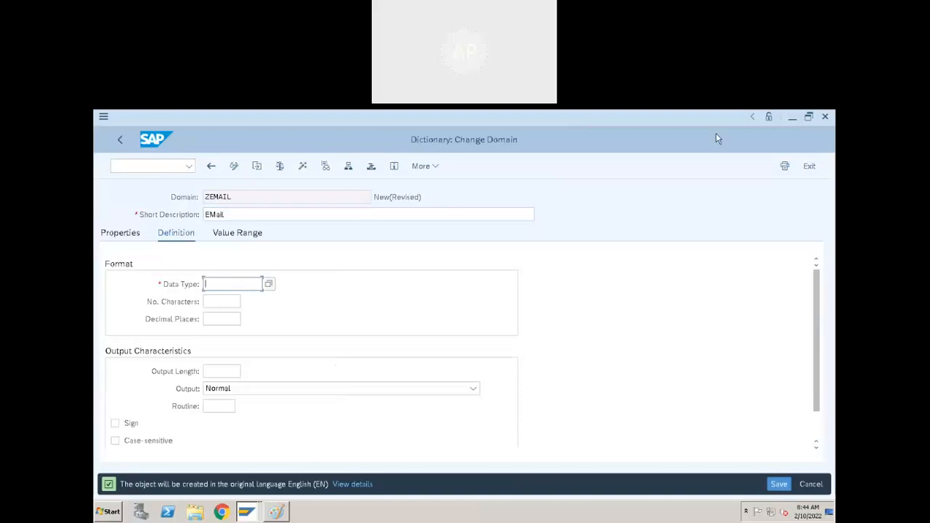
pyautogui.write('CHAR')
pyautogui.click(231, 304)
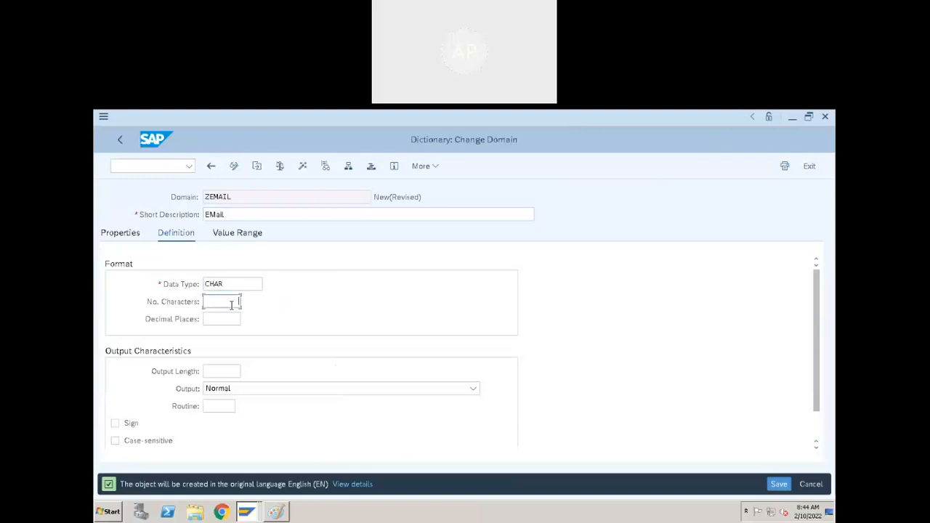
pyautogui.write('40')
# Activate the ZEMAIL domain (CHAR 40) as a local object.
pyautogui.moveTo(228, 304); pyautogui.dragTo(290, 302)
pyautogui.click(236, 303)
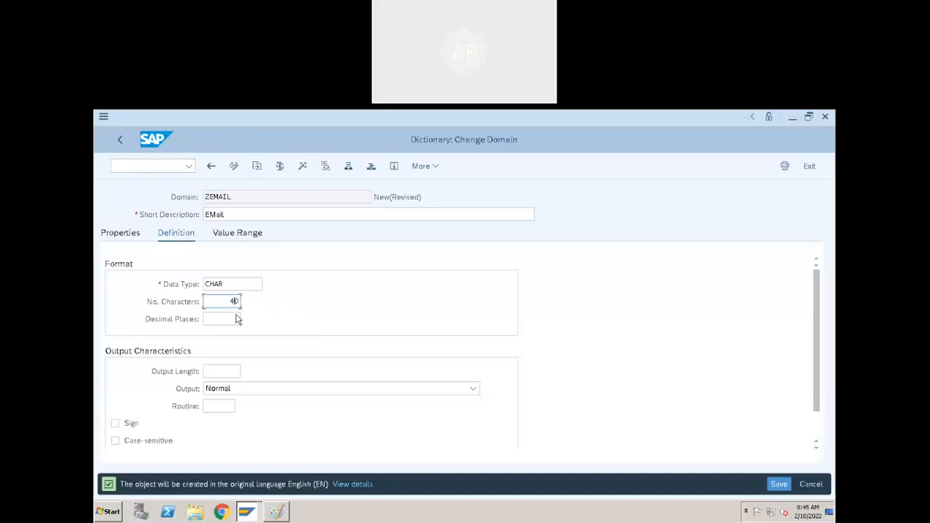
pyautogui.click(301, 167)
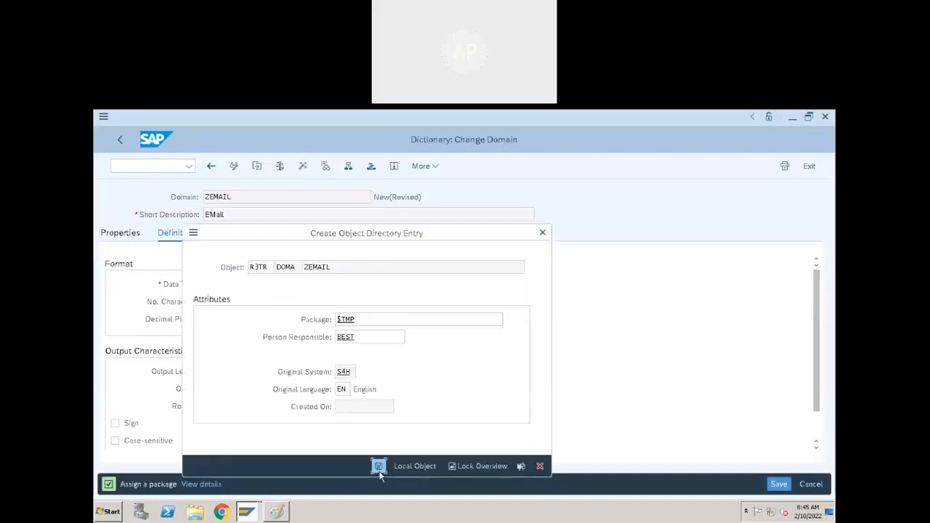
pyautogui.click(380, 471)
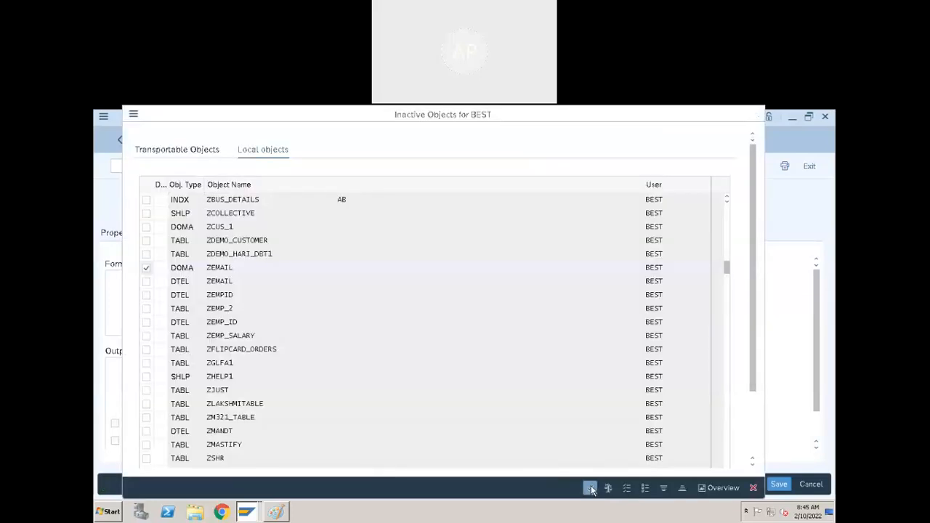
pyautogui.click(589, 487)
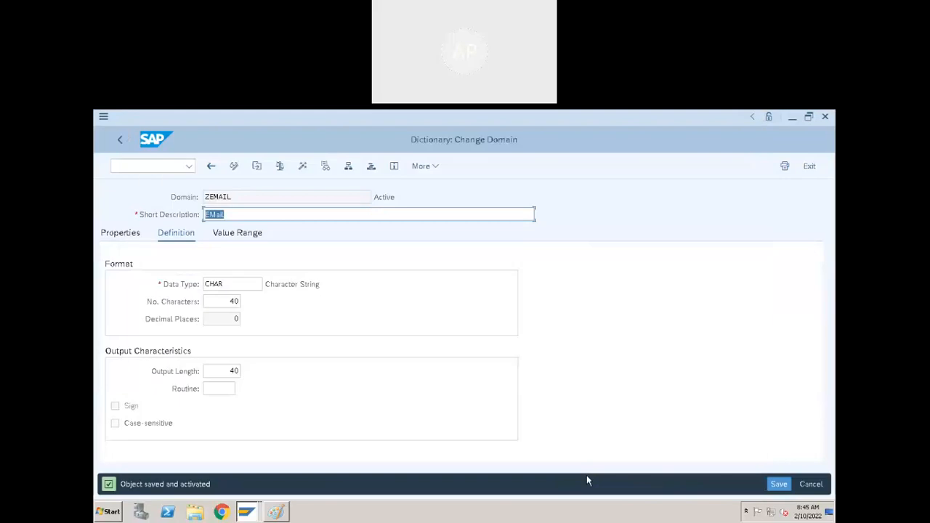
# Activate the ZEMAIL data element and go back to the table.
pyautogui.click(120, 141)
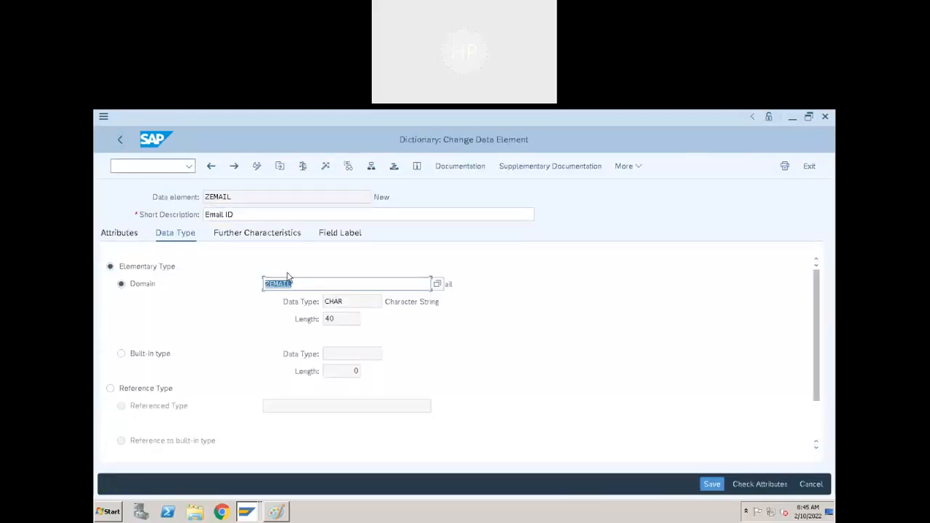
pyautogui.click(309, 282)
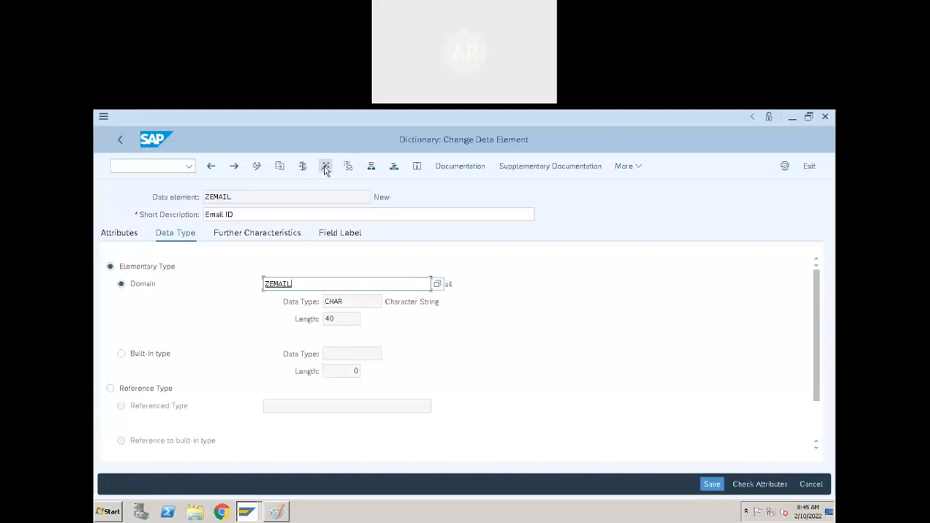
pyautogui.click(326, 167)
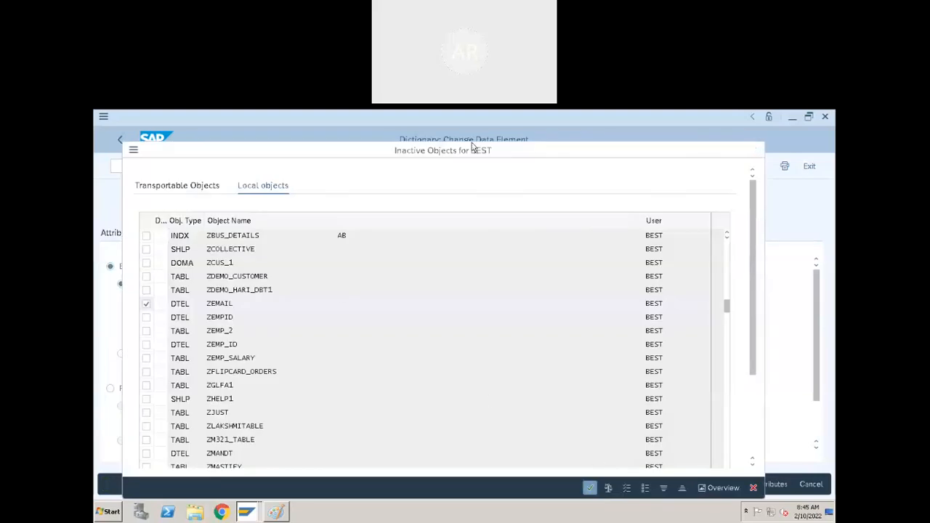
pyautogui.press('Return')
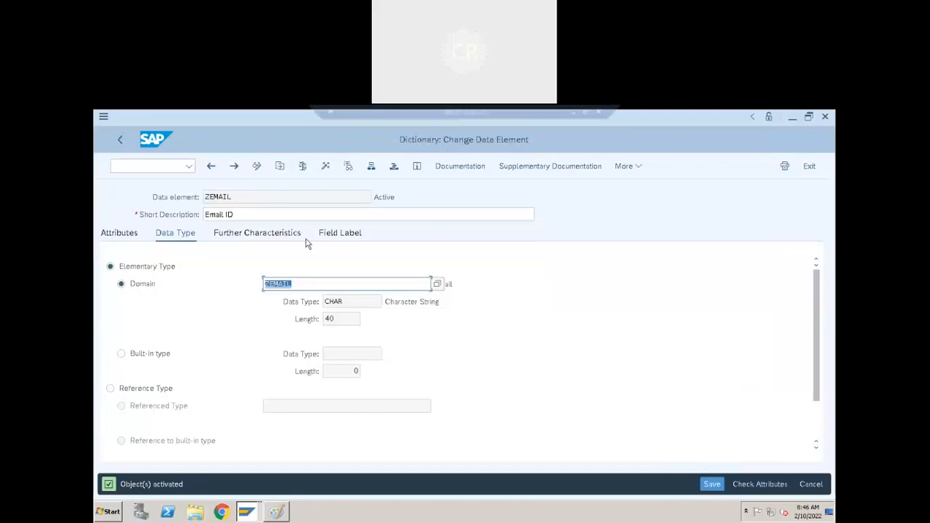
pyautogui.click(326, 167)
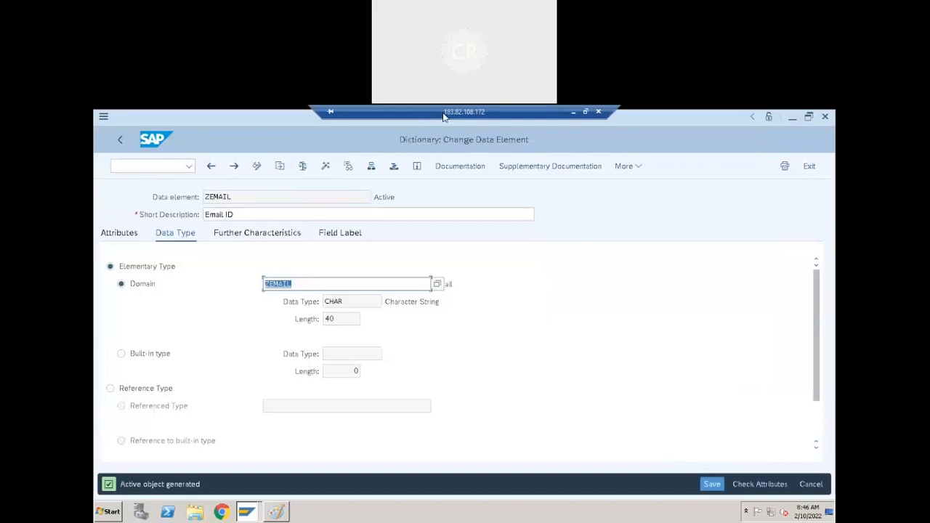
pyautogui.click(122, 140)
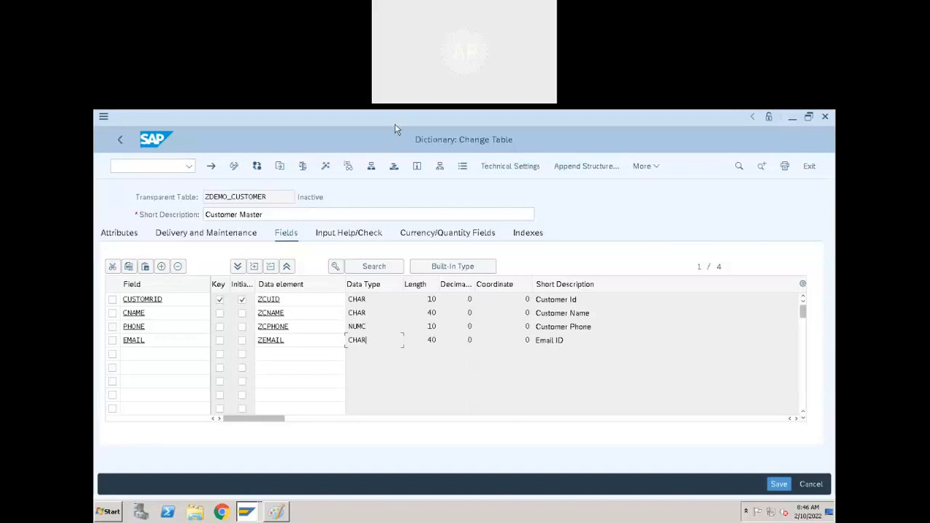
# Add a new field named bankname in the empty row below EMAIL in ZDEMO_CUSTOMER.
pyautogui.moveTo(429, 120)
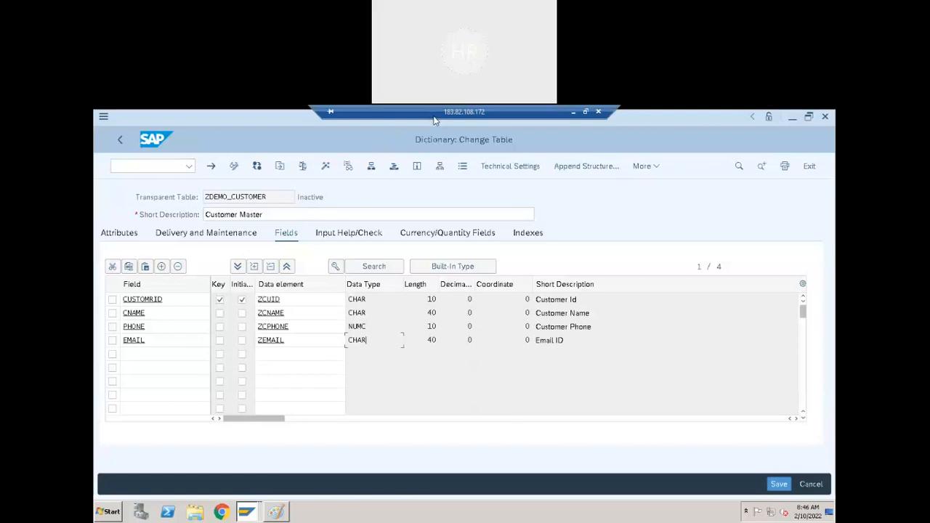
pyautogui.click(296, 342)
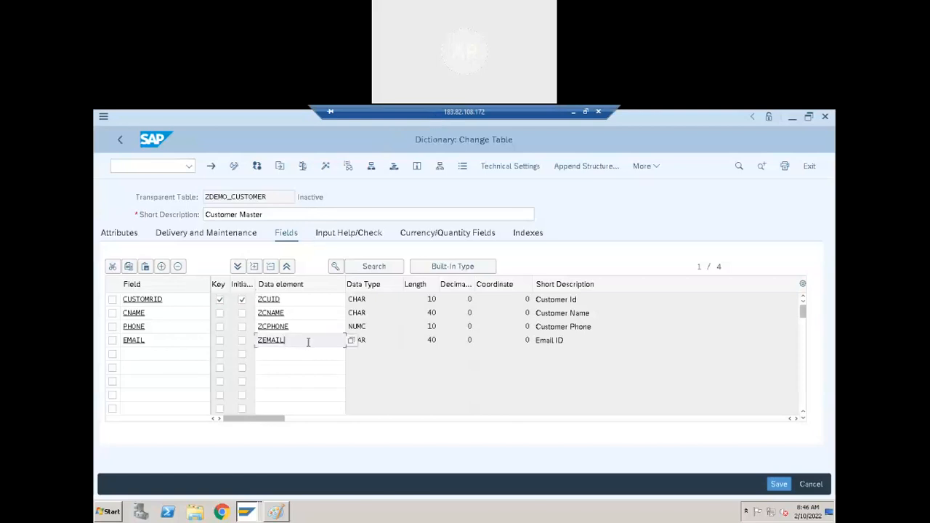
pyautogui.click(172, 356)
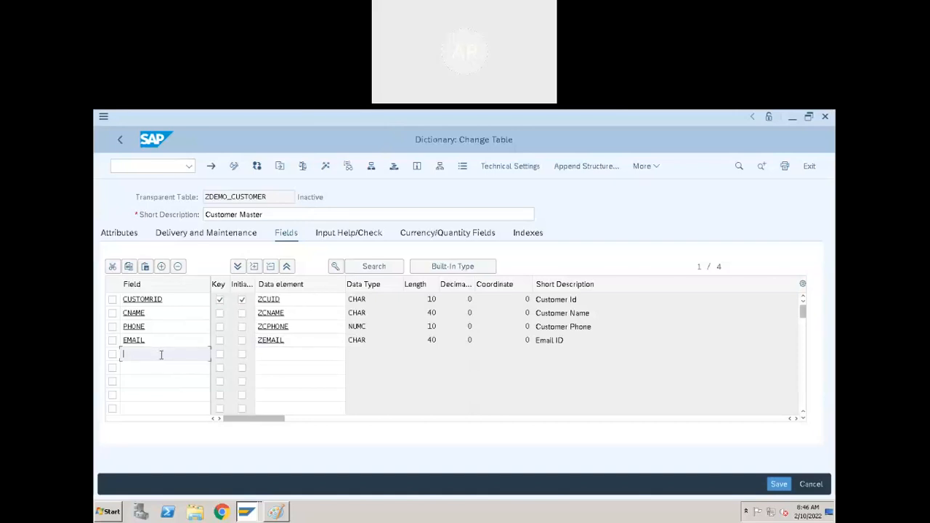
pyautogui.write('bank')
pyautogui.click(289, 351)
pyautogui.click(184, 353)
pyautogui.write('name')
pyautogui.click(278, 354)
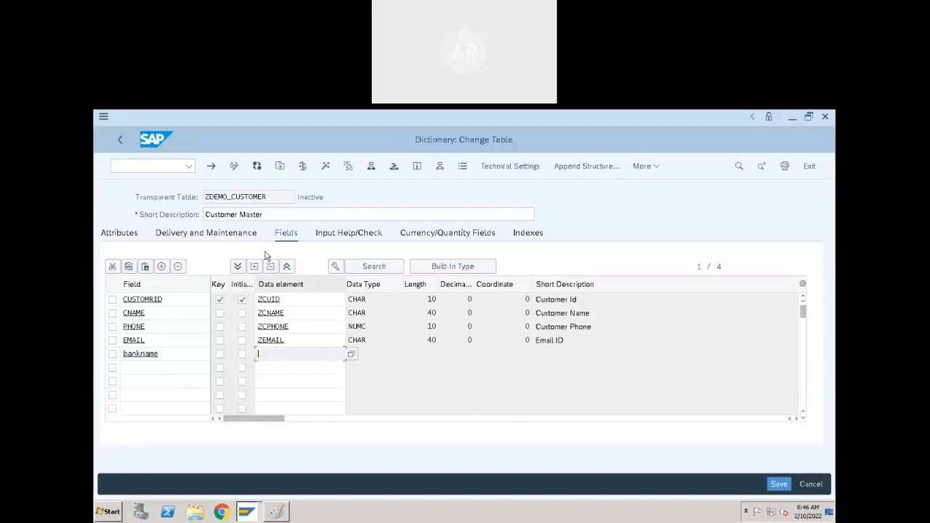
# Check the other open SAP windows, then enter /oSE11 to start a new ABAP Dictionary session.
pyautogui.click(252, 511)
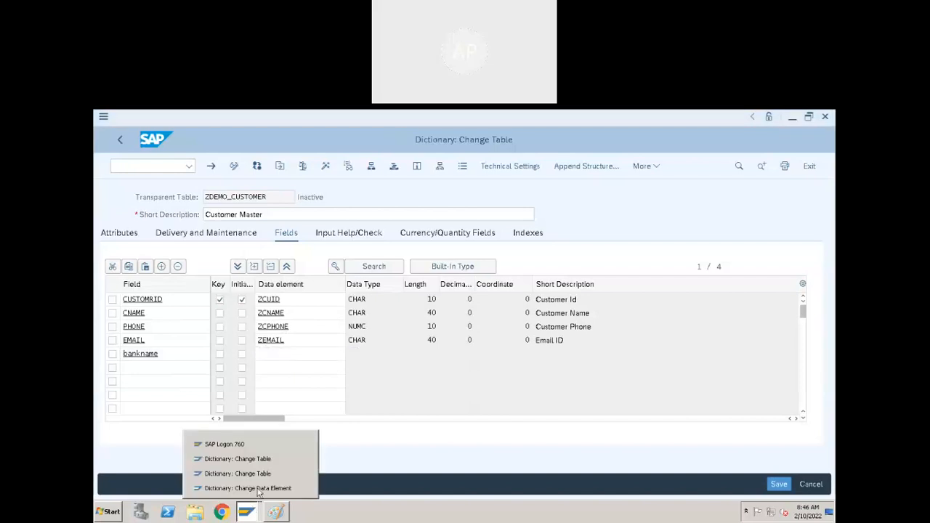
pyautogui.click(309, 351)
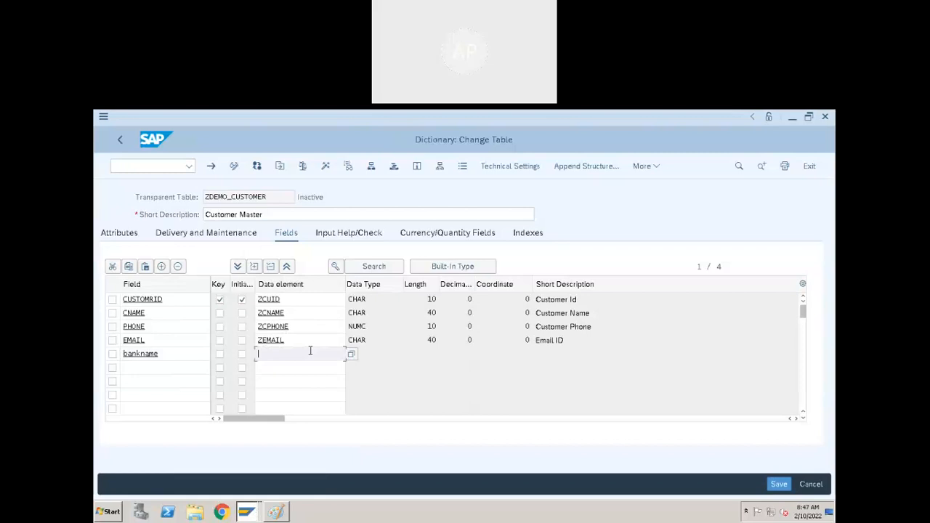
pyautogui.click(247, 511)
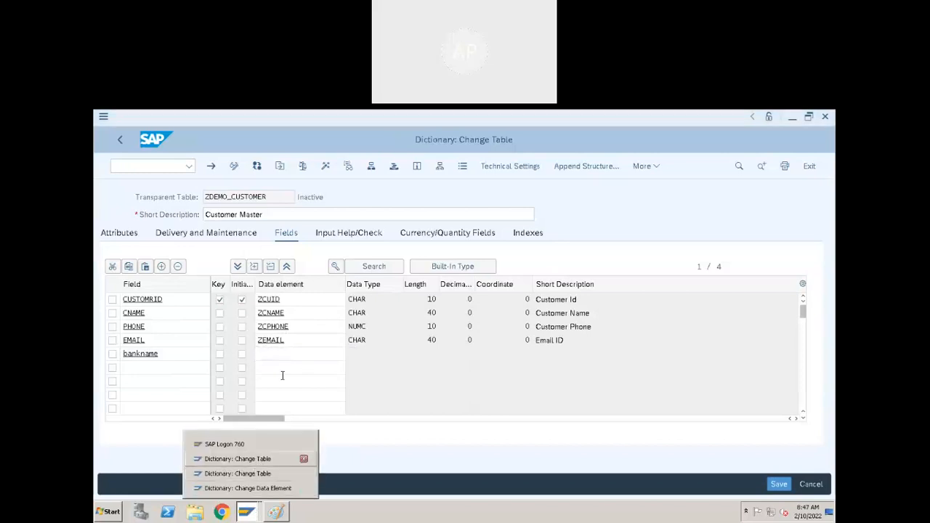
pyautogui.click(282, 367)
pyautogui.press('Up')
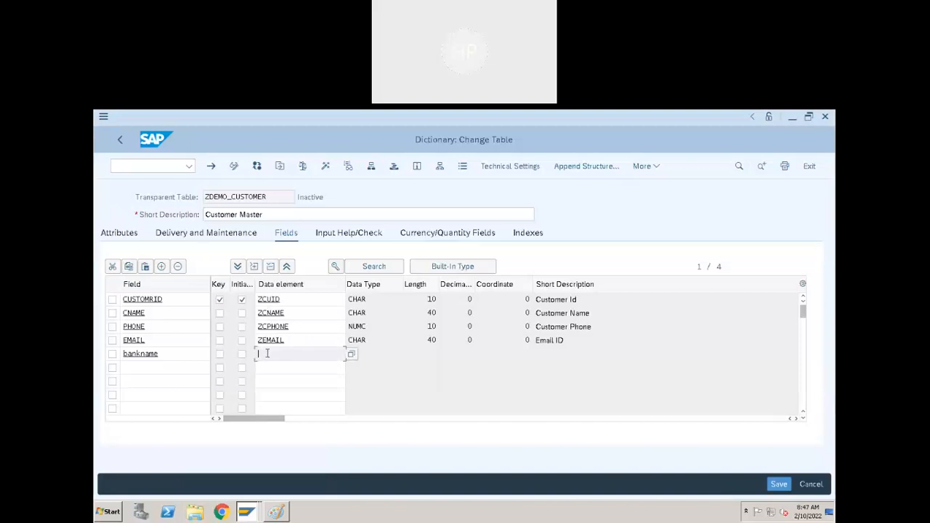
pyautogui.click(157, 165)
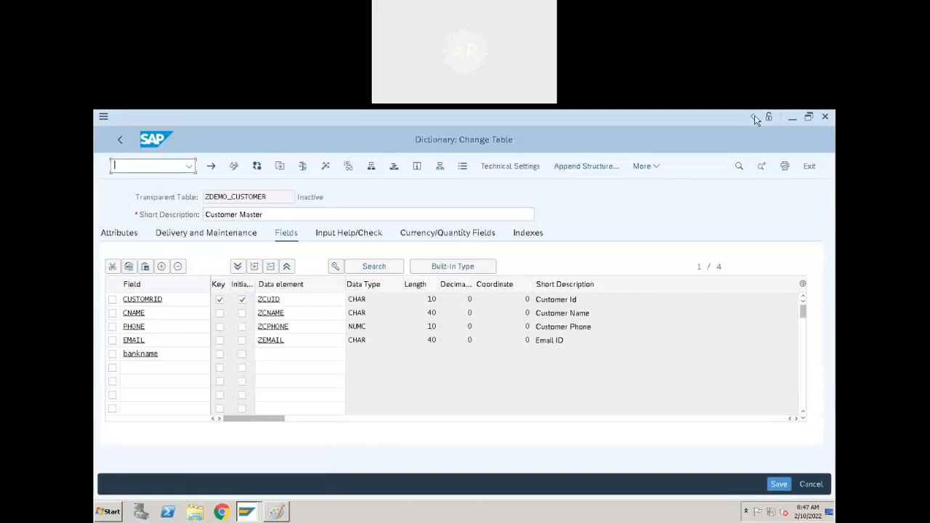
pyautogui.write('/ose11')
# Open the new ABAP Dictionary start screen and enter ZCBANK as the domain name.
pyautogui.press('Return')
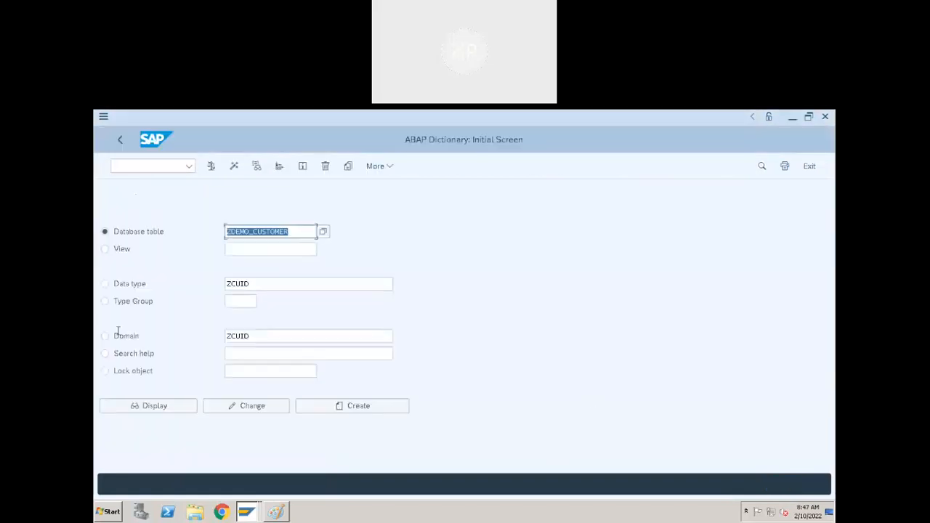
pyautogui.click(105, 335)
pyautogui.click(239, 338)
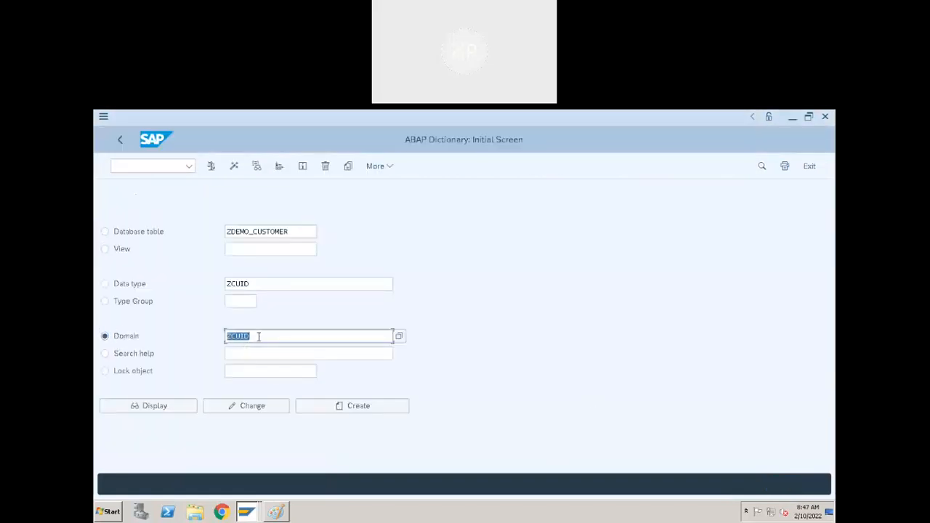
pyautogui.write('ZC')
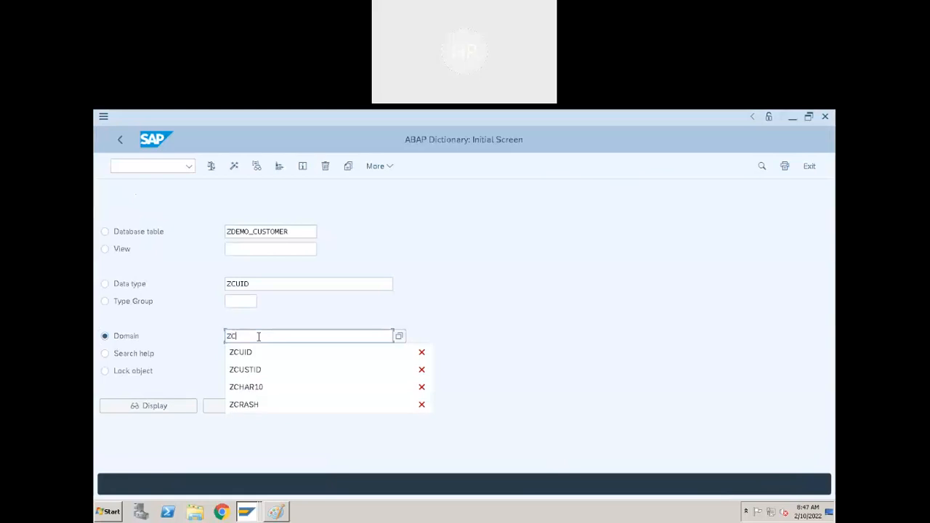
pyautogui.write('BANK')
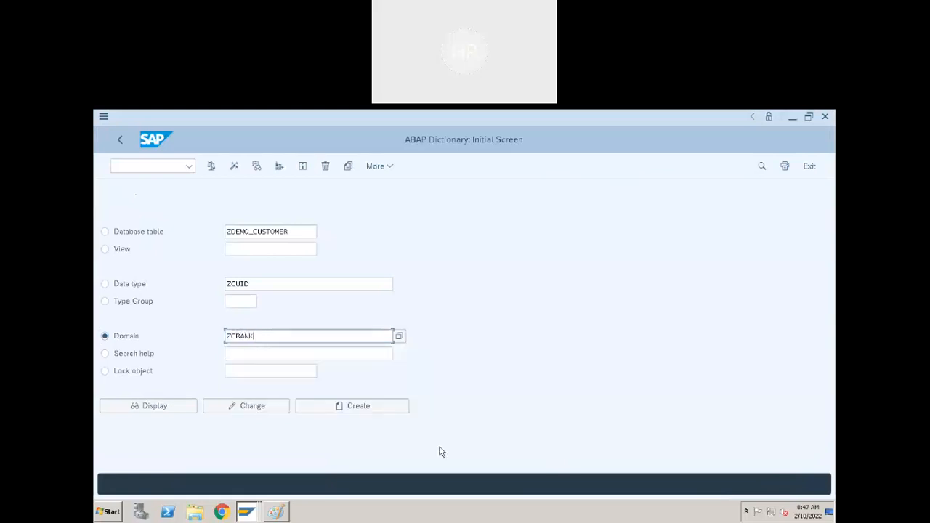
# Create domain ZCBANK with short description 'Customer bank', data type CHAR and 50 characters.
pyautogui.click(398, 405)
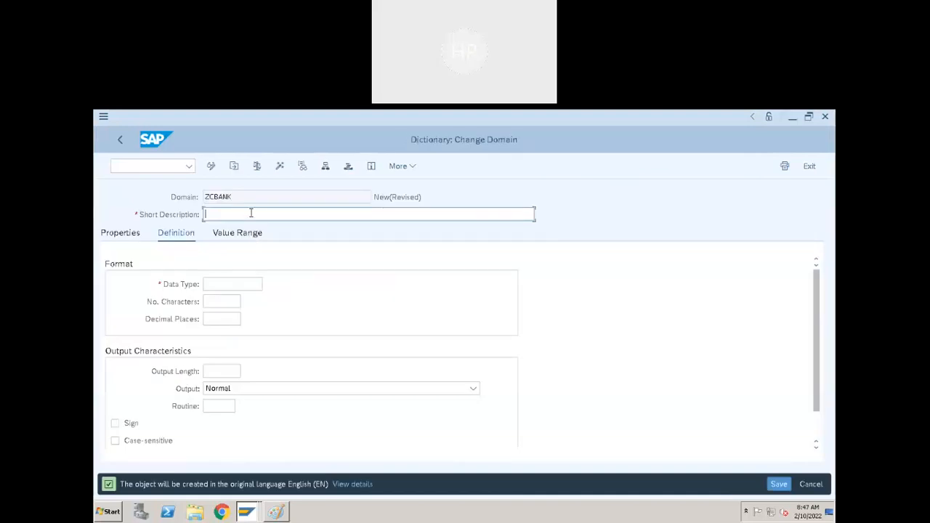
pyautogui.write('Customer bank')
pyautogui.click(236, 285)
pyautogui.click(231, 302)
pyautogui.click(229, 302)
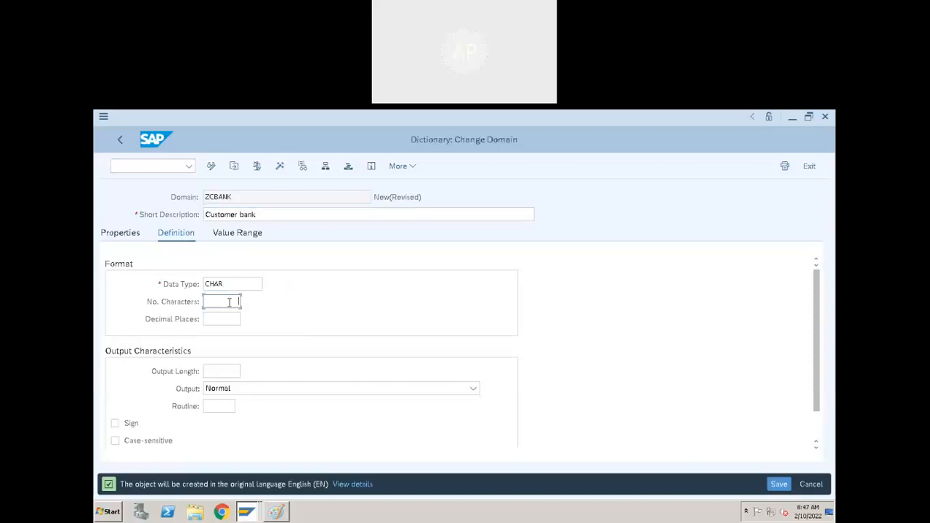
pyautogui.write('50')
# Activate domain ZCBANK as a local object and return to the dictionary start screen.
pyautogui.click(279, 166)
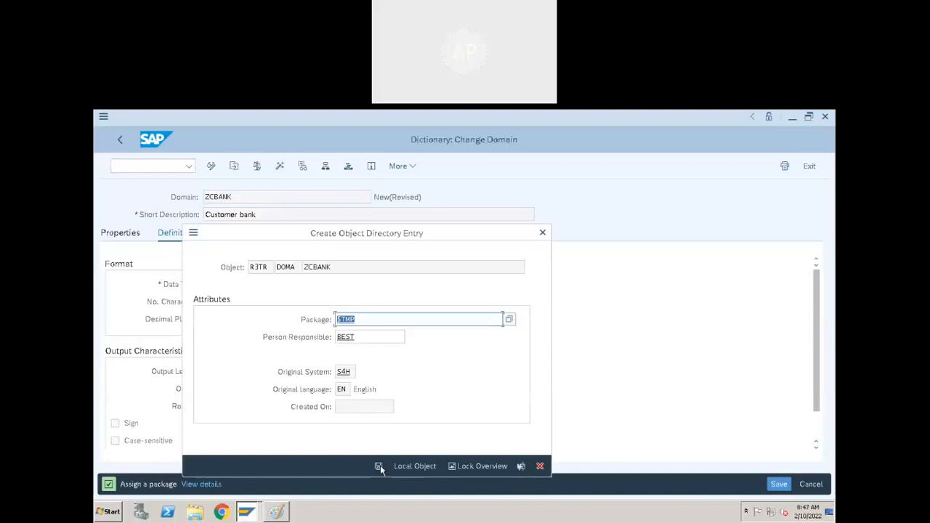
pyautogui.click(380, 465)
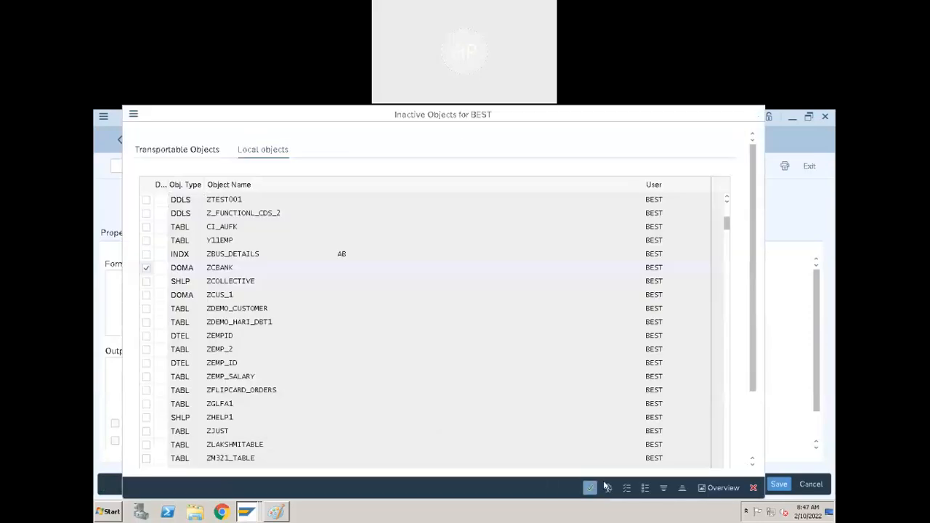
pyautogui.click(589, 488)
pyautogui.click(120, 139)
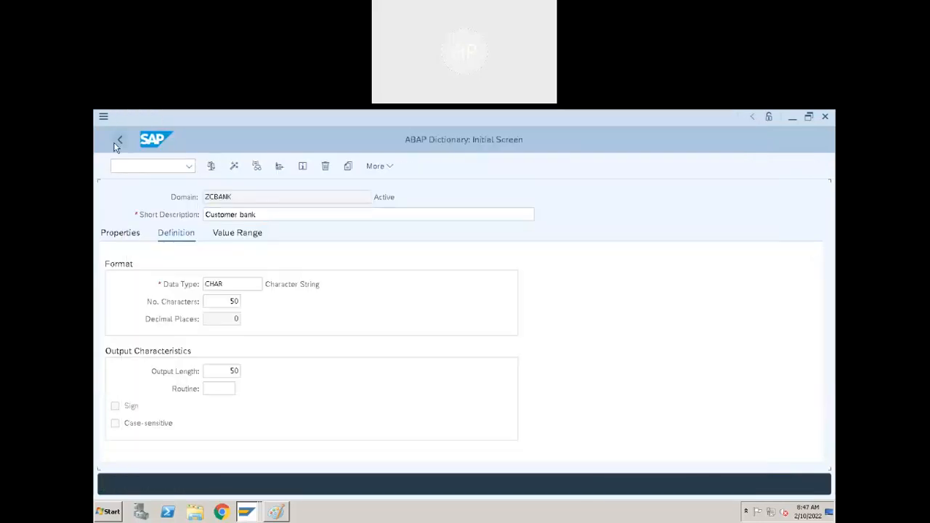
# Enter ZCBANK in place of ZCUID as the data type name and create it as a data element.
pyautogui.click(244, 406)
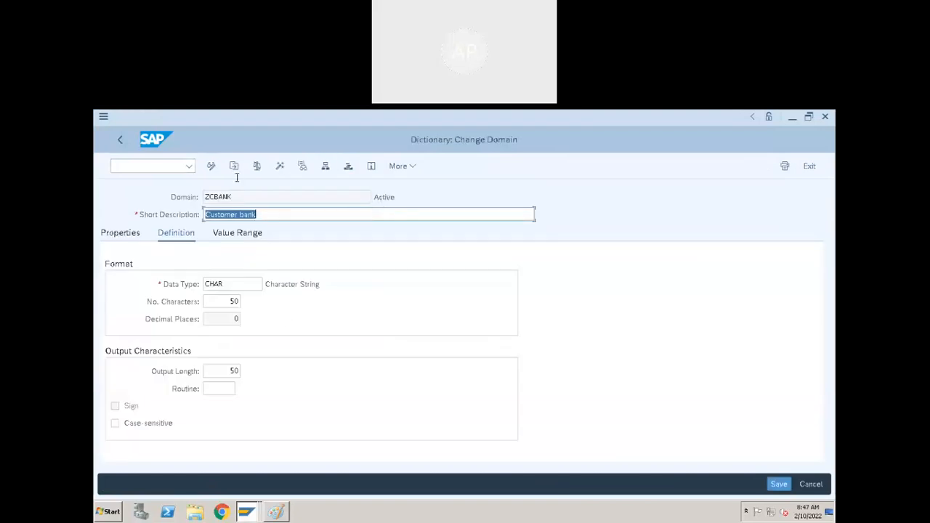
pyautogui.click(120, 140)
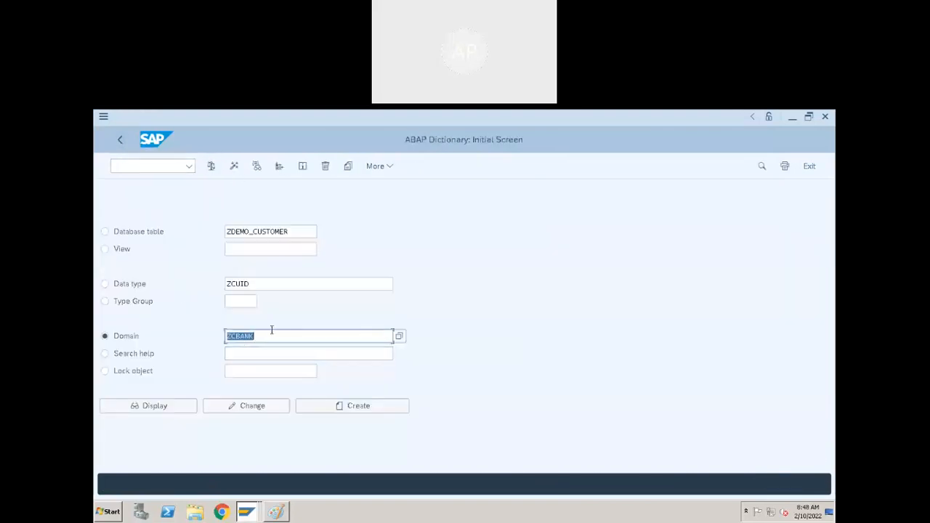
pyautogui.click(239, 288)
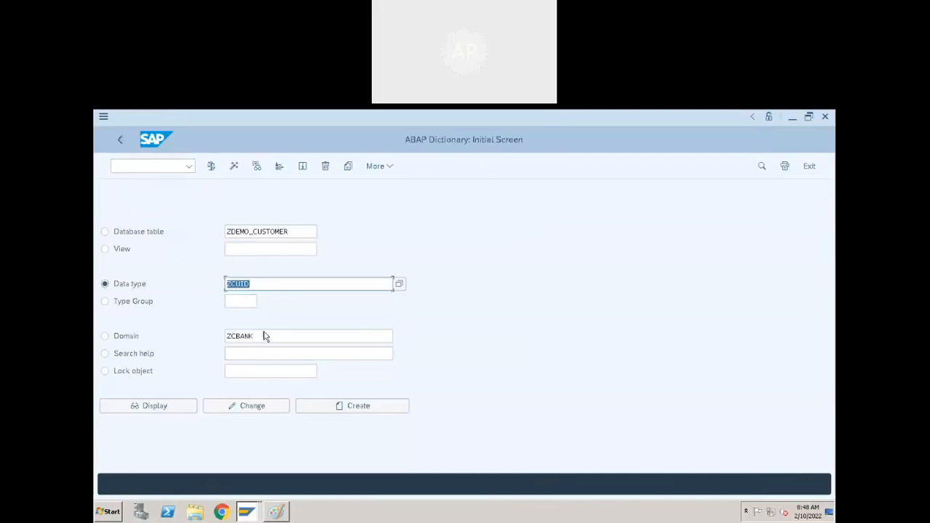
pyautogui.click(180, 340)
pyautogui.hotkey('ctrl', 'c')
pyautogui.click(286, 294)
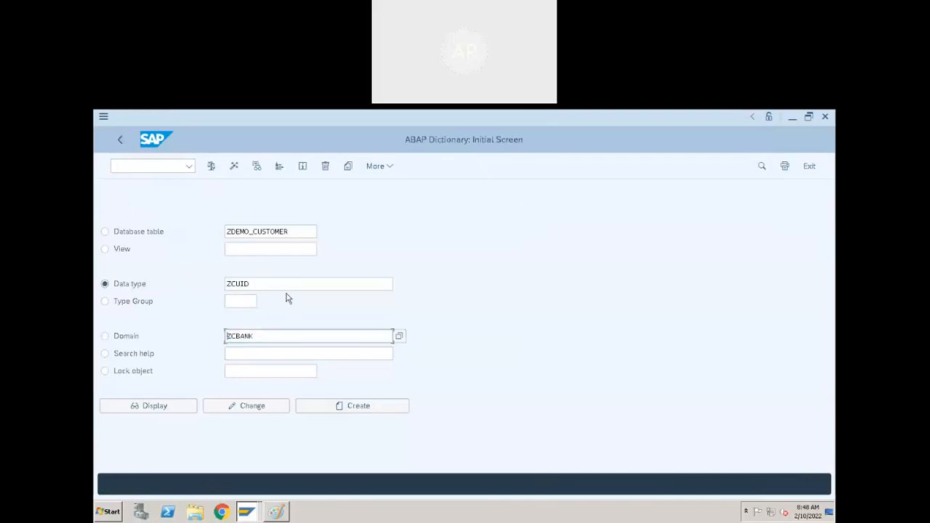
pyautogui.click(300, 285)
pyautogui.click(147, 286)
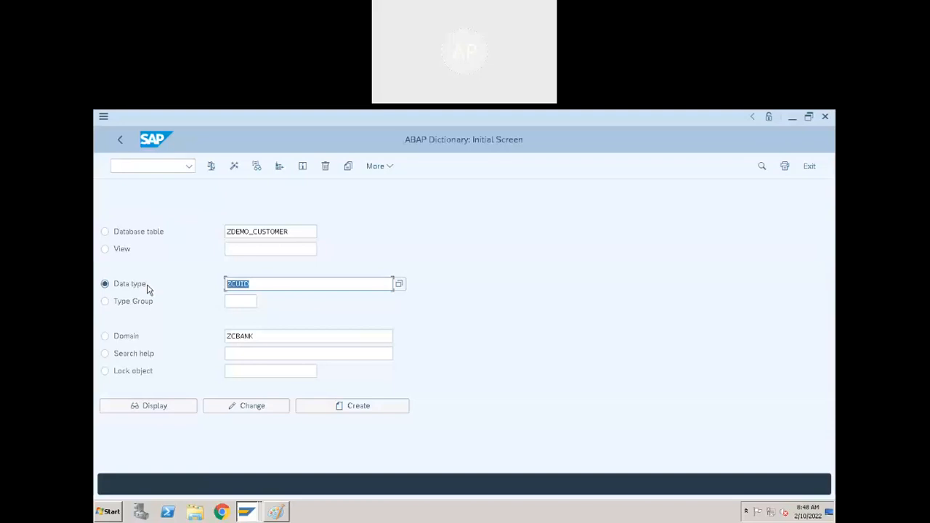
pyautogui.press('BackSpace')
pyautogui.hotkey('ctrl', 'v')
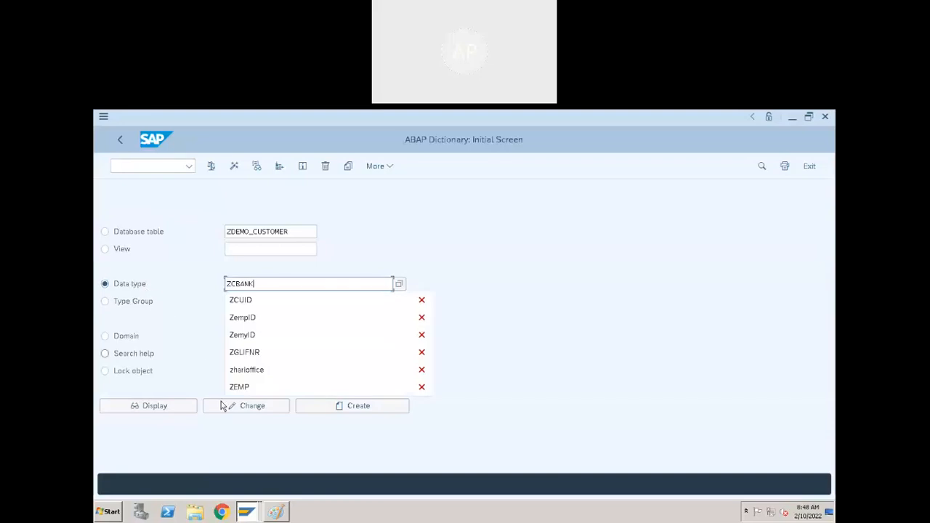
pyautogui.click(383, 409)
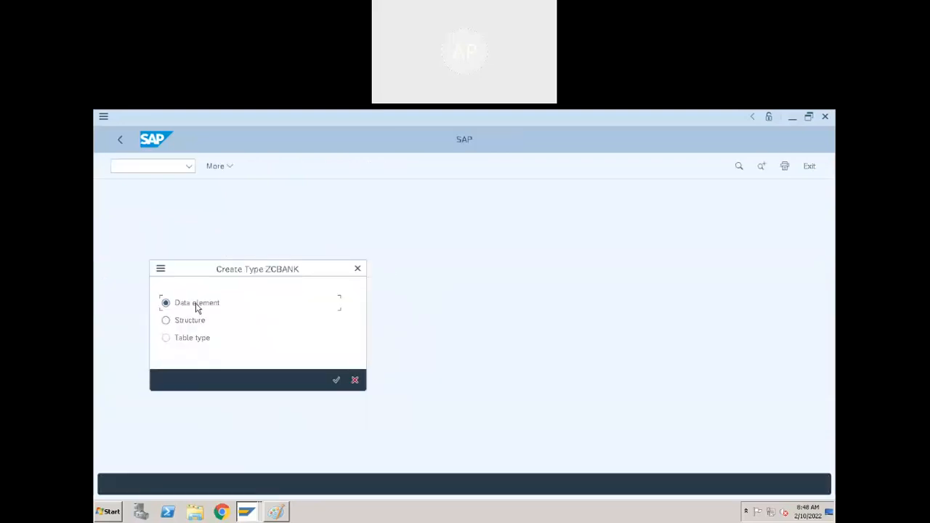
pyautogui.click(335, 380)
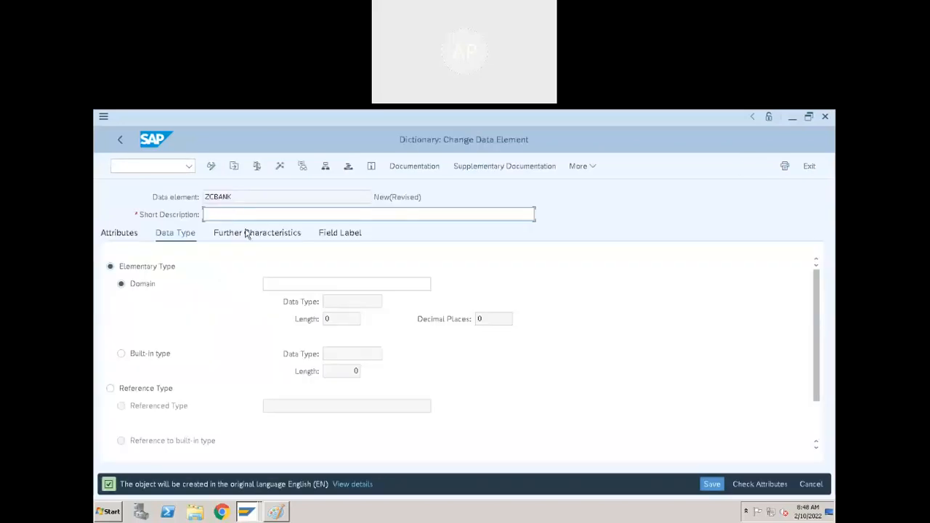
# Describe data element ZCBANK as 'Customer Bank' on domain ZCBANK, with medium and long labels 'Customer Bank'.
pyautogui.write('Customer Bank')
pyautogui.click(316, 287)
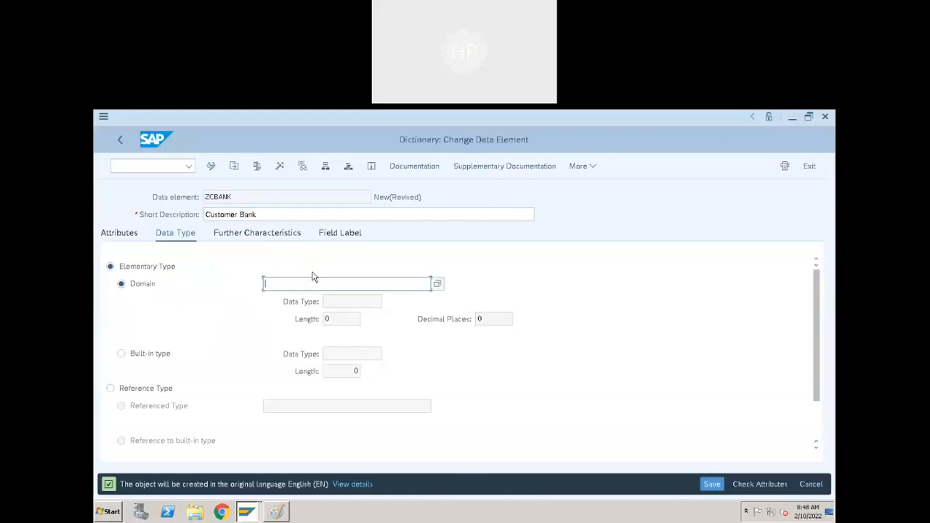
pyautogui.hotkey('ctrl', 'v')
pyautogui.click(347, 234)
pyautogui.click(278, 302)
pyautogui.write('C')
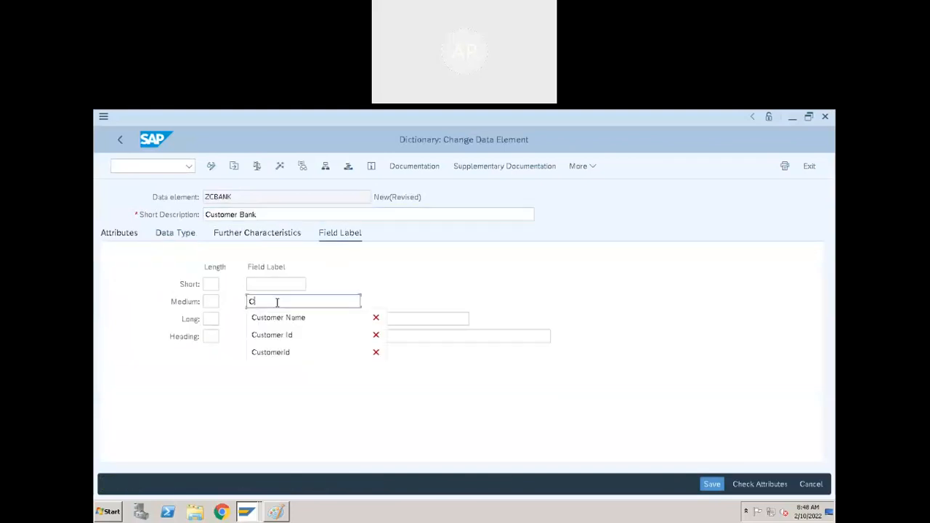
pyautogui.write('ustomer Ba')
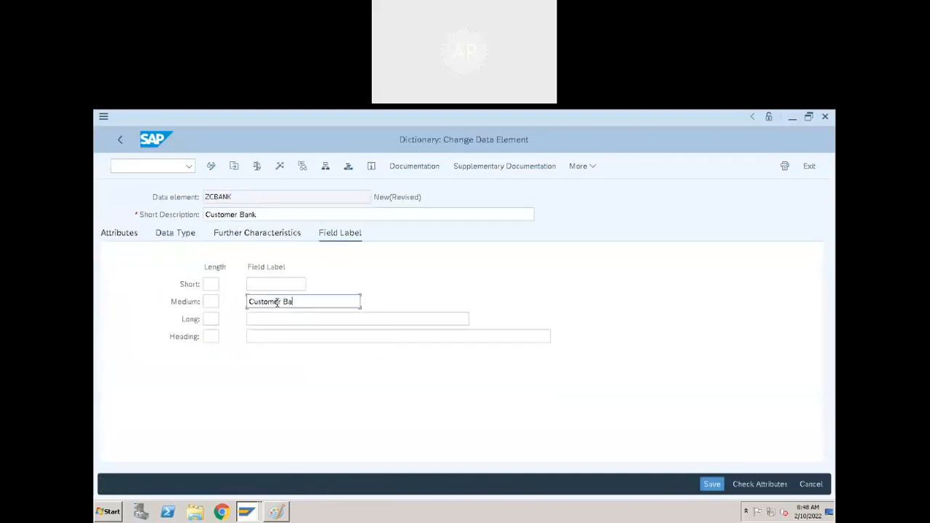
pyautogui.write('nk')
pyautogui.hotkey('ctrl', 'a')
pyautogui.hotkey('ctrl', 'c')
pyautogui.click(294, 317)
pyautogui.hotkey('ctrl', 'v')
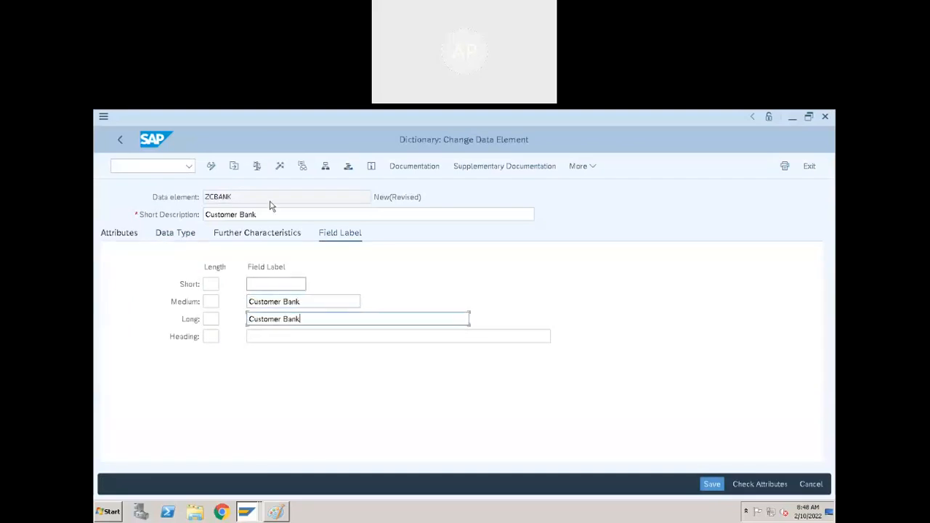
pyautogui.click(190, 237)
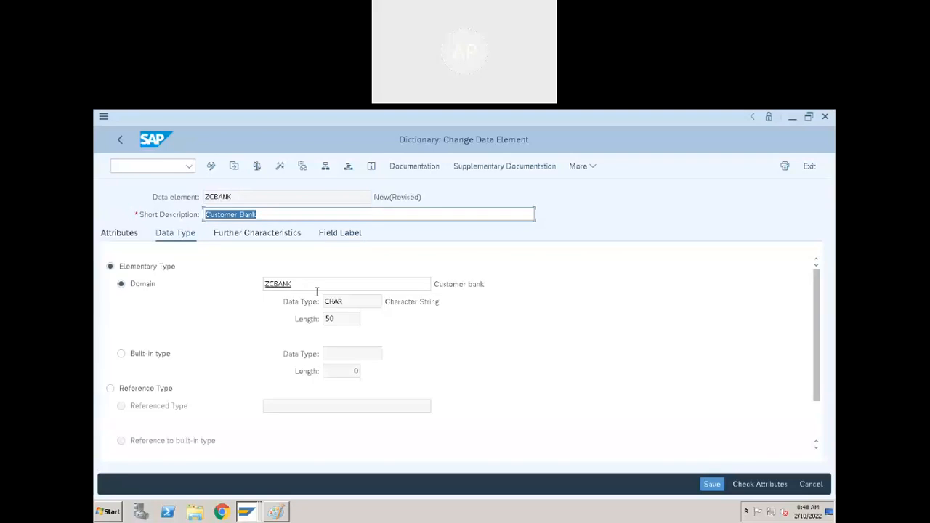
pyautogui.click(320, 285)
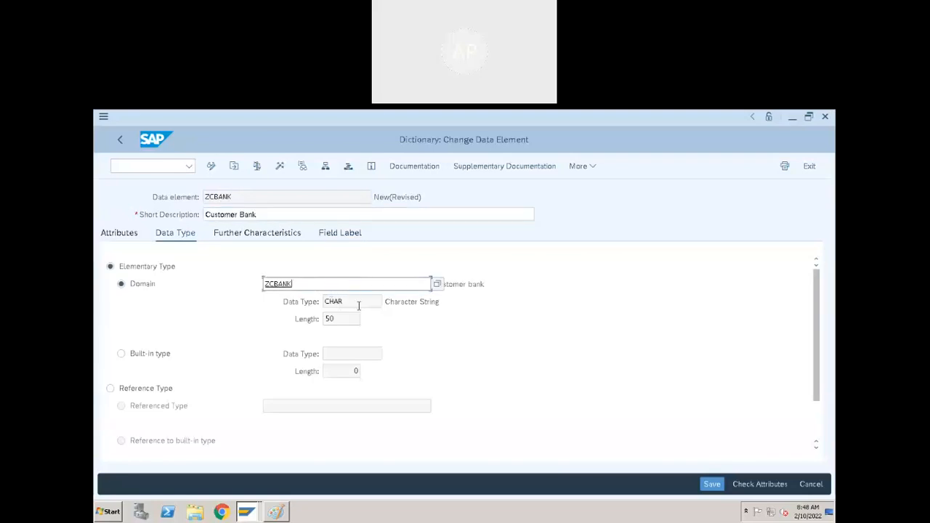
# Activate data element ZCBANK as a local object and switch back to the ZDEMO_CUSTOMER table.
pyautogui.click(280, 166)
pyautogui.click(378, 467)
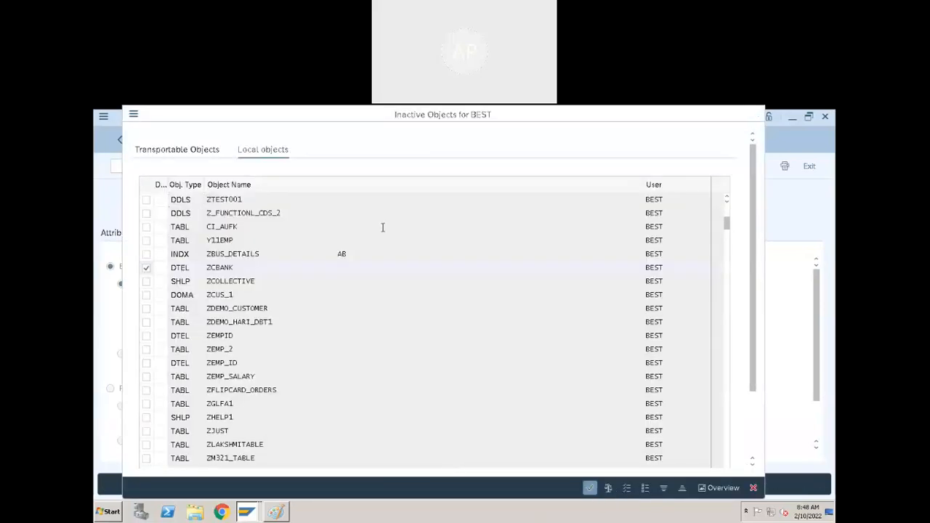
pyautogui.click(589, 487)
pyautogui.moveTo(233, 197); pyautogui.dragTo(140, 203)
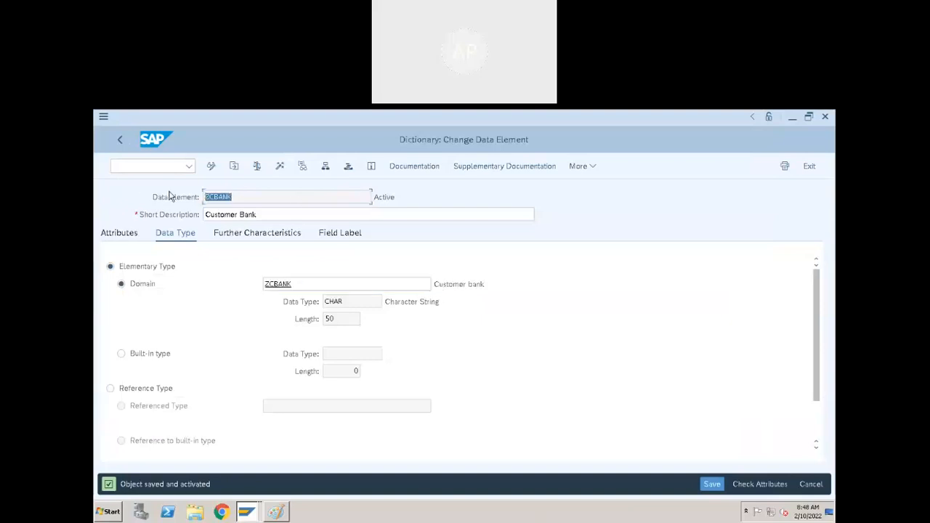
pyautogui.hotkey('alt', 'Tab')
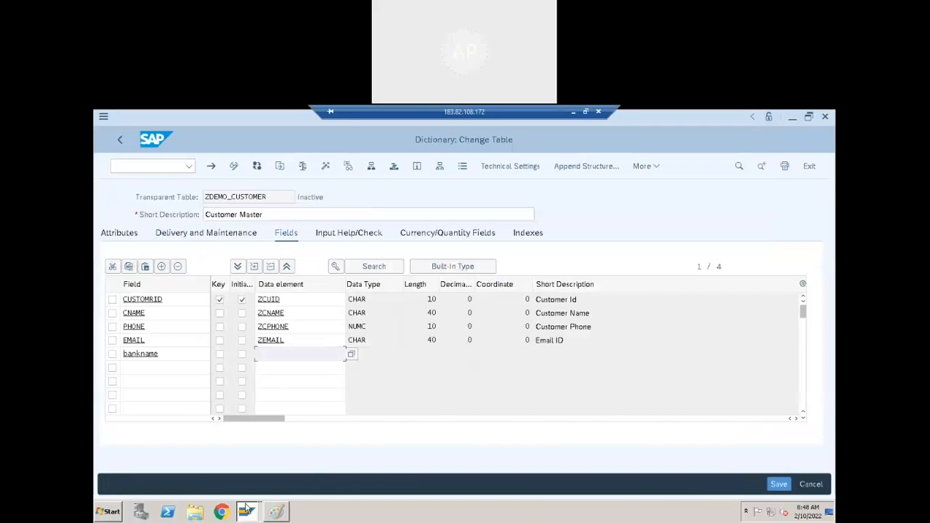
# Assign data element ZCBANK to the bankname field so it shows CHAR 50 Customer Bank.
pyautogui.click(297, 352)
pyautogui.hotkey('ctrl', 'v')
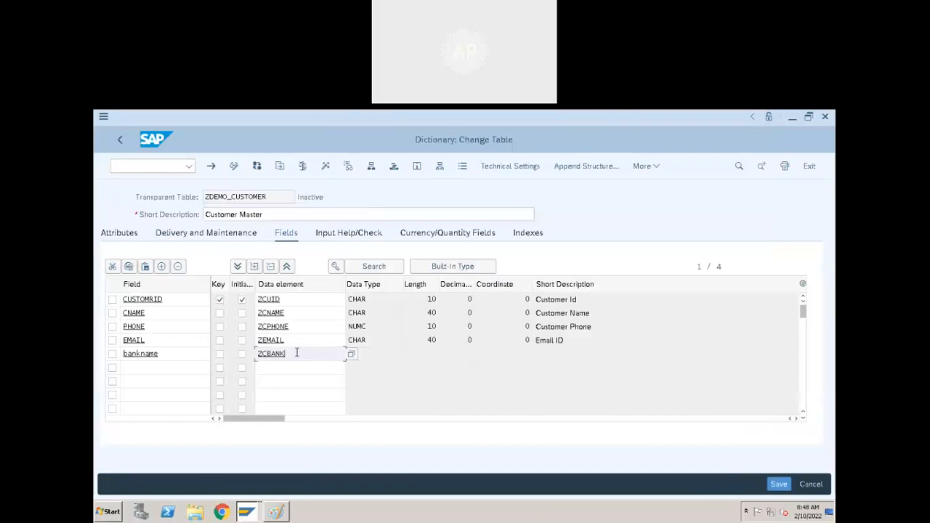
pyautogui.press('Return')
pyautogui.click(388, 357)
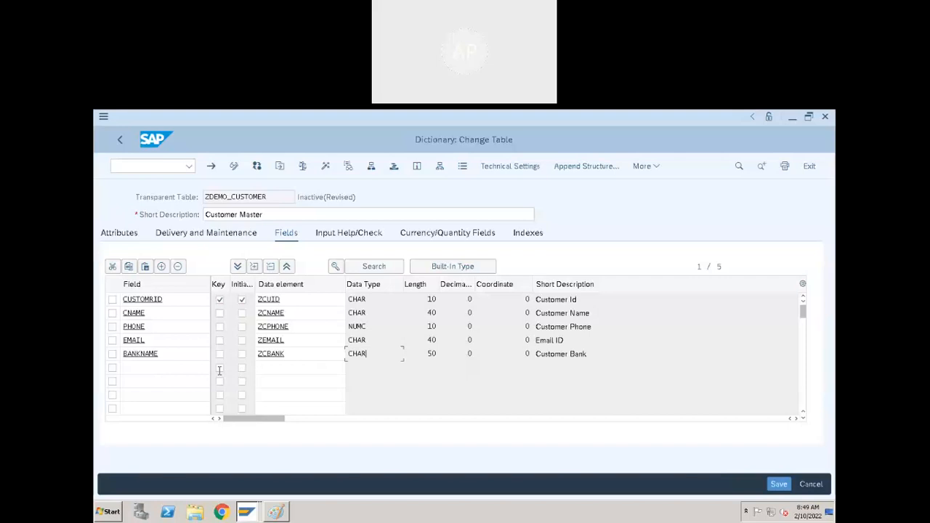
pyautogui.click(309, 356)
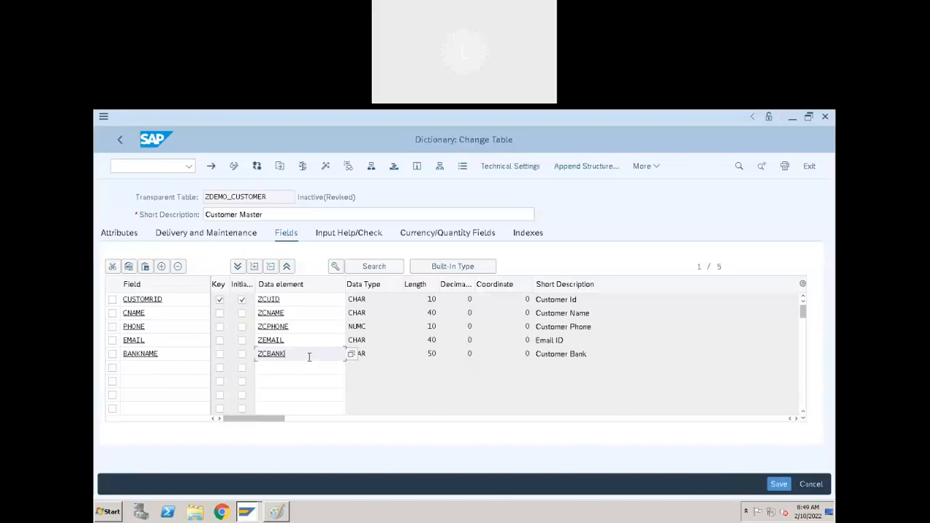
pyautogui.click(154, 373)
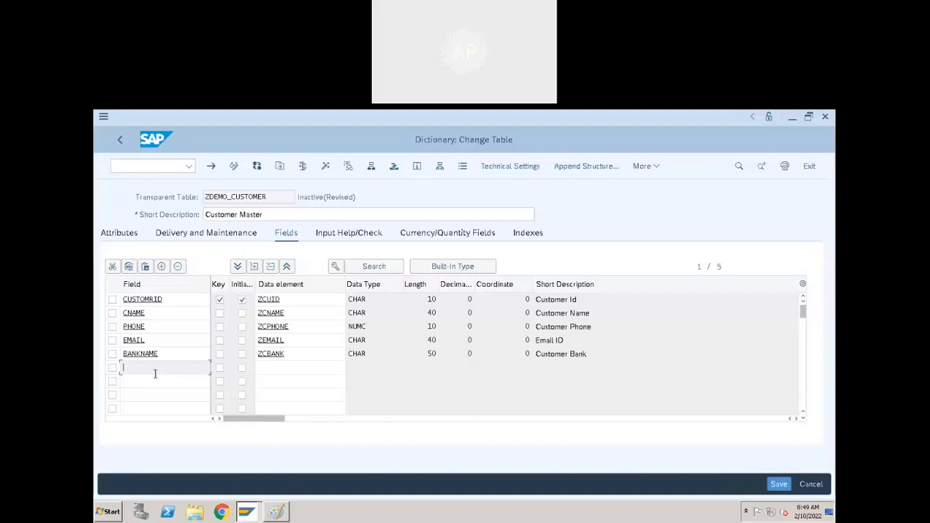
# Add a STATE field with data element ZSTATE below BANKNAME.
pyautogui.write('sate')
pyautogui.press('Left')
pyautogui.press('Left')
pyautogui.press('Left')
pyautogui.write('t')
pyautogui.click(307, 369)
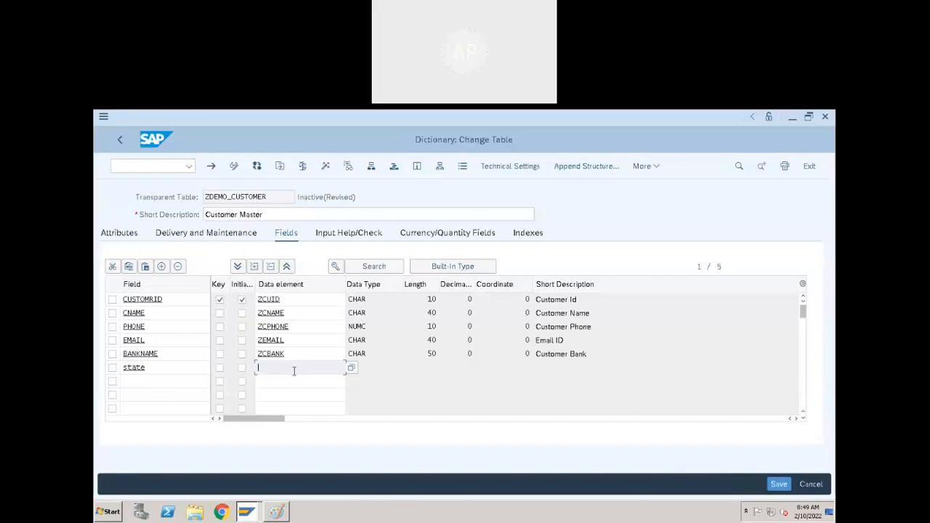
pyautogui.write('ZS')
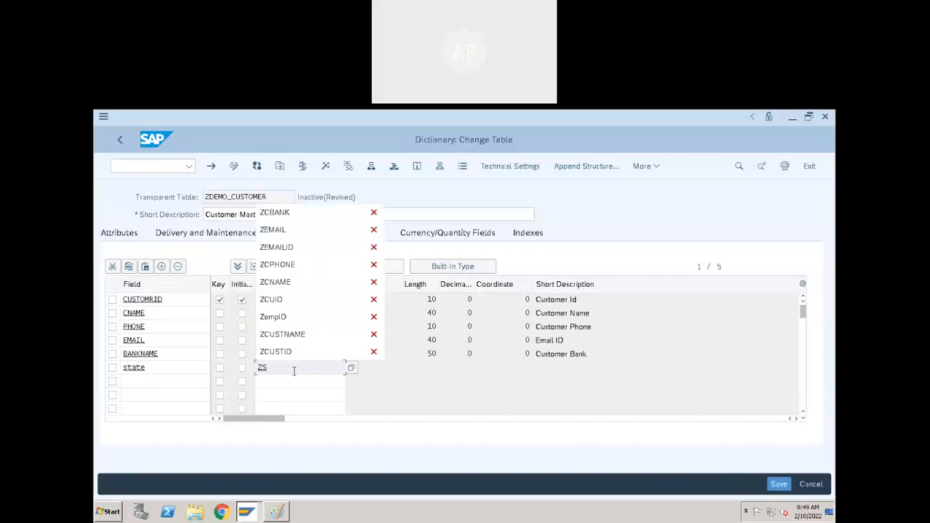
pyautogui.write('TATE')
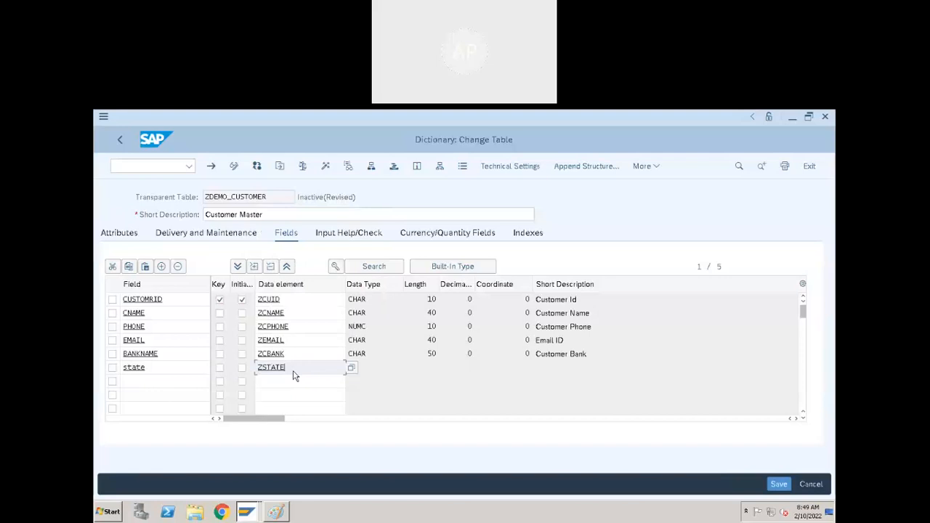
pyautogui.press('Return')
pyautogui.click(628, 365)
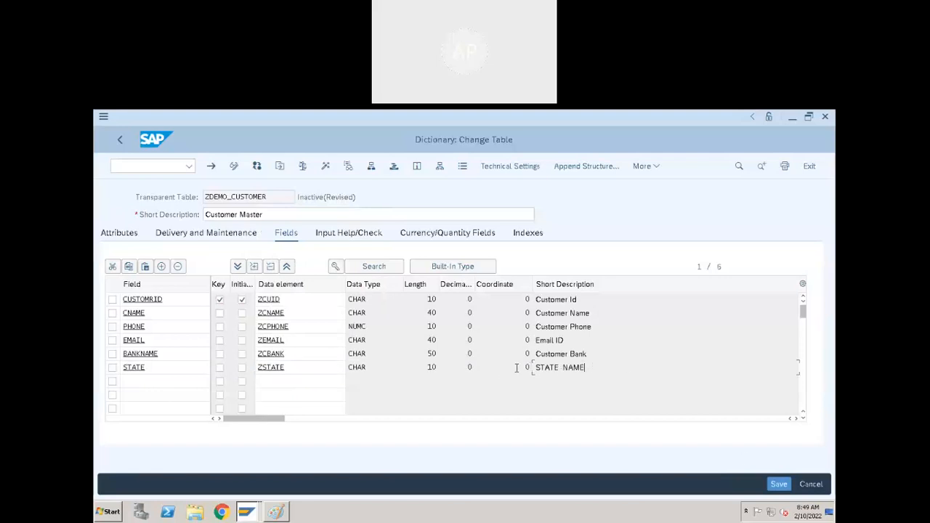
pyautogui.click(345, 368)
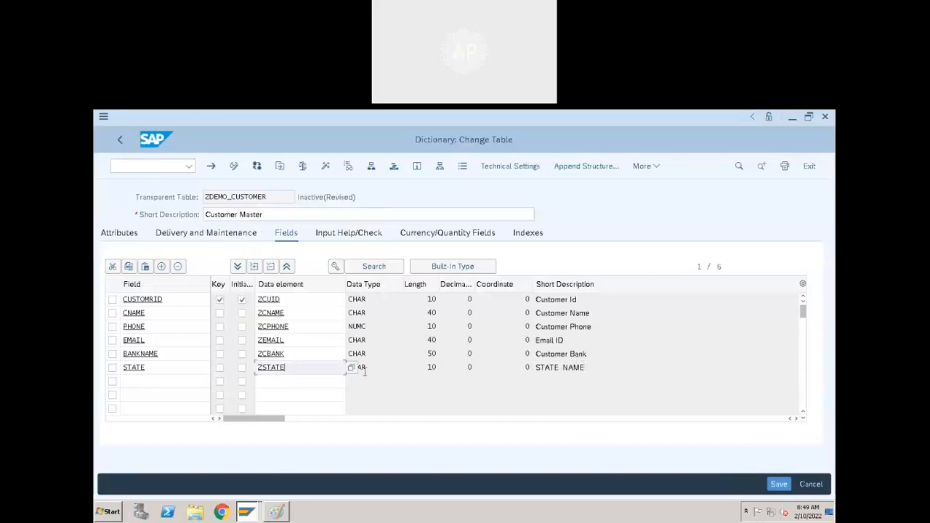
pyautogui.click(560, 373)
# Change the STATE field's data element to ZSTATEID and save the table to go define it.
pyautogui.click(316, 372)
pyautogui.write('ID')
pyautogui.press('Return')
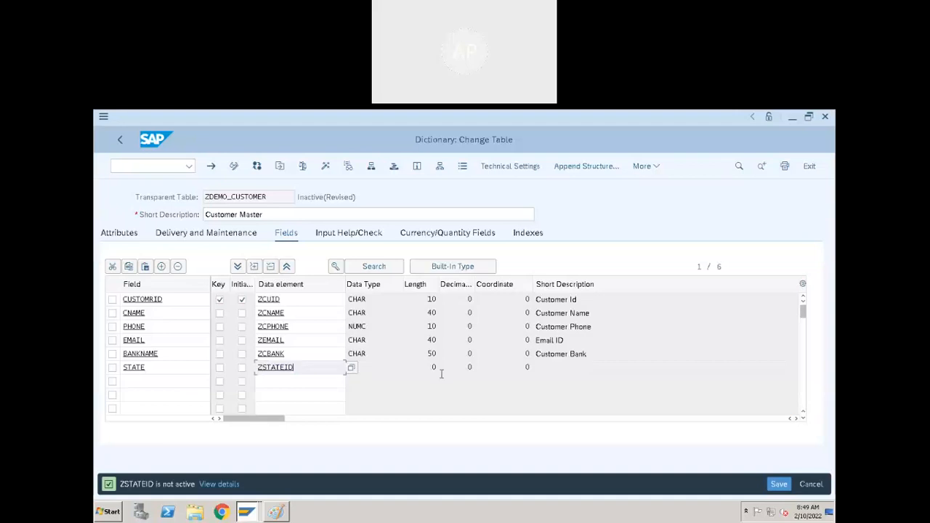
pyautogui.click(409, 369)
pyautogui.doubleClick(286, 372)
pyautogui.click(308, 408)
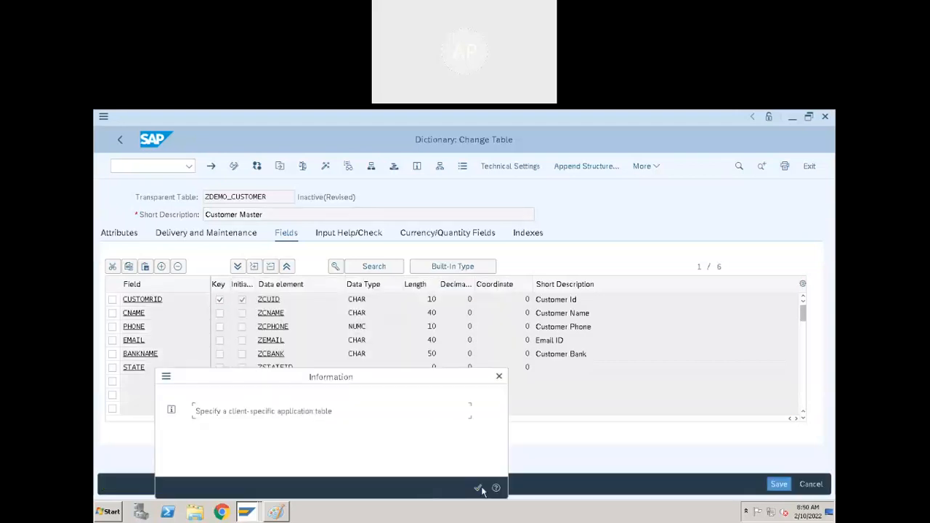
# Create data element ZSTATEID with short description and long field label 'State Name'.
pyautogui.click(478, 487)
pyautogui.click(321, 428)
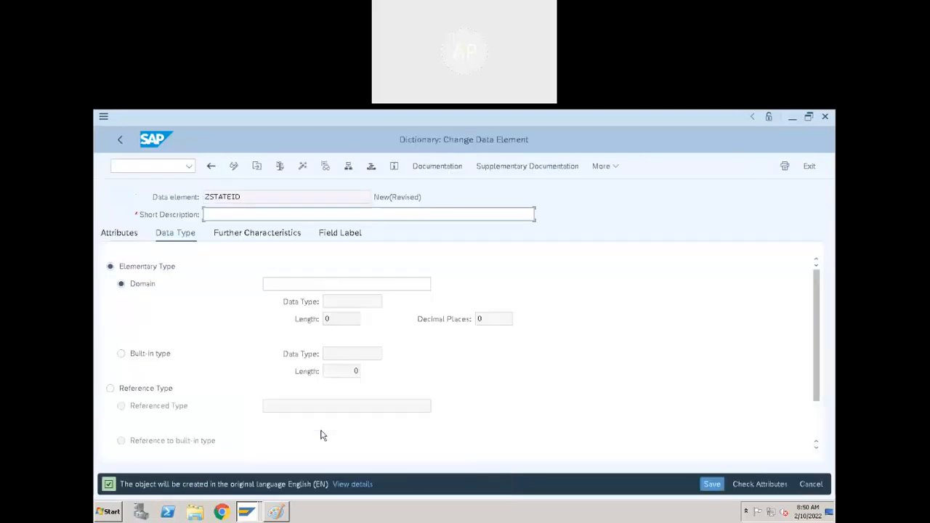
pyautogui.write('State N')
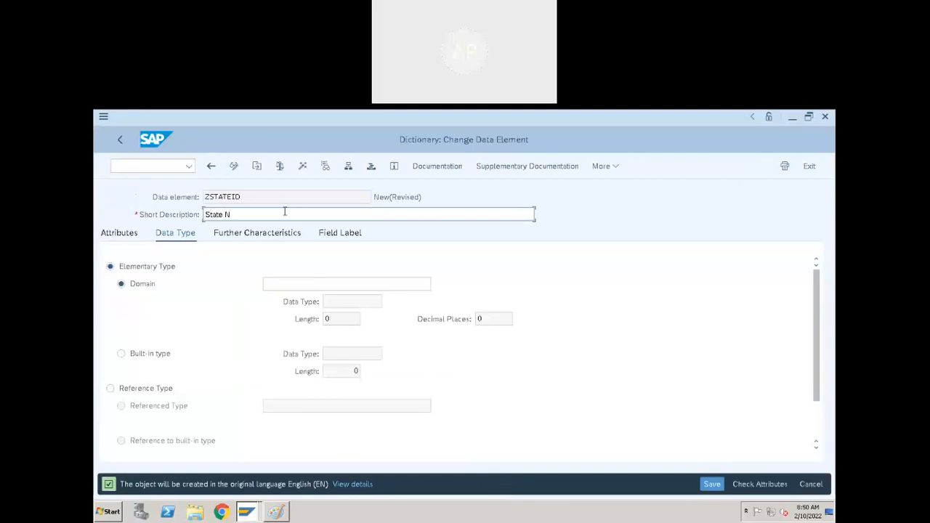
pyautogui.write('ame')
pyautogui.click(336, 233)
pyautogui.click(335, 318)
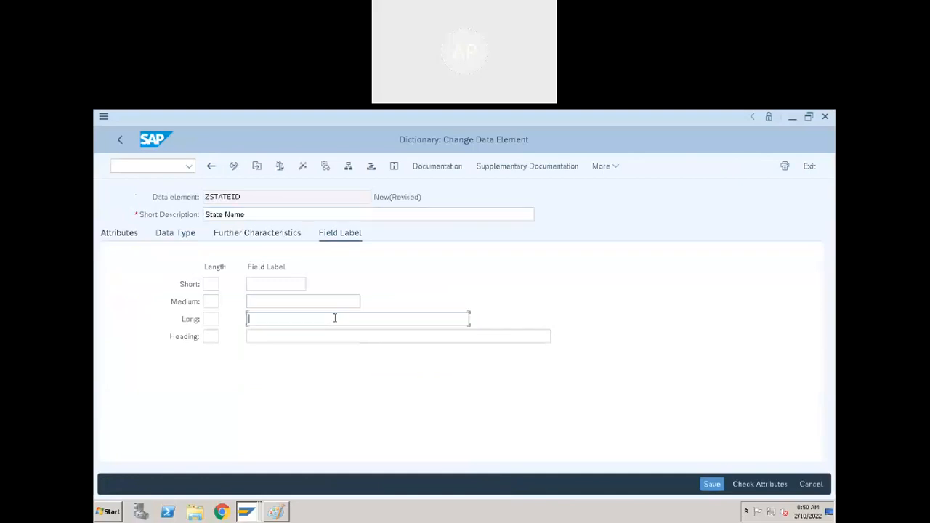
pyautogui.write('State Name')
pyautogui.click(195, 238)
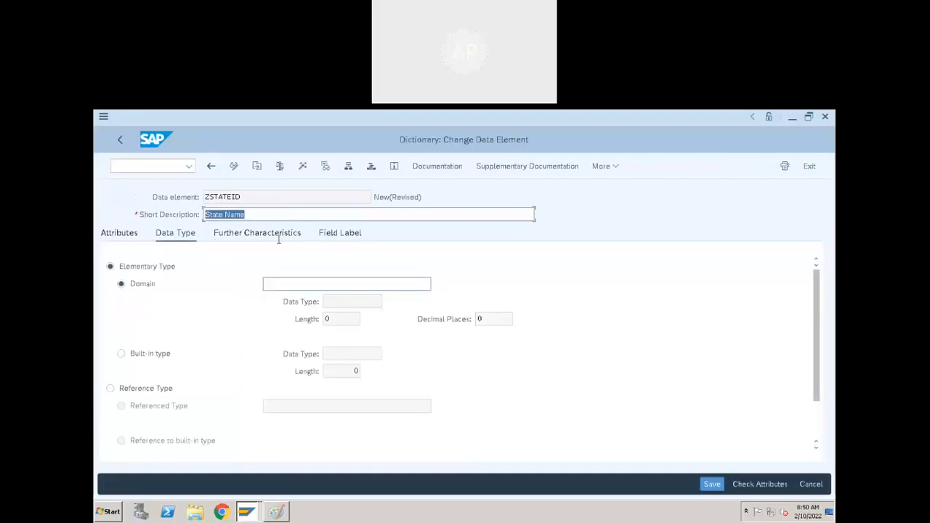
pyautogui.write('ZSATE')
pyautogui.press('BackSpace')
pyautogui.press('BackSpace')
pyautogui.press('BackSpace')
pyautogui.press('BackSpace')
pyautogui.press('BackSpace')
pyautogui.write('State Name')
# Point ZSTATEID at the missing domain ZSTATEID and save the data element as a local object.
pyautogui.click(306, 284)
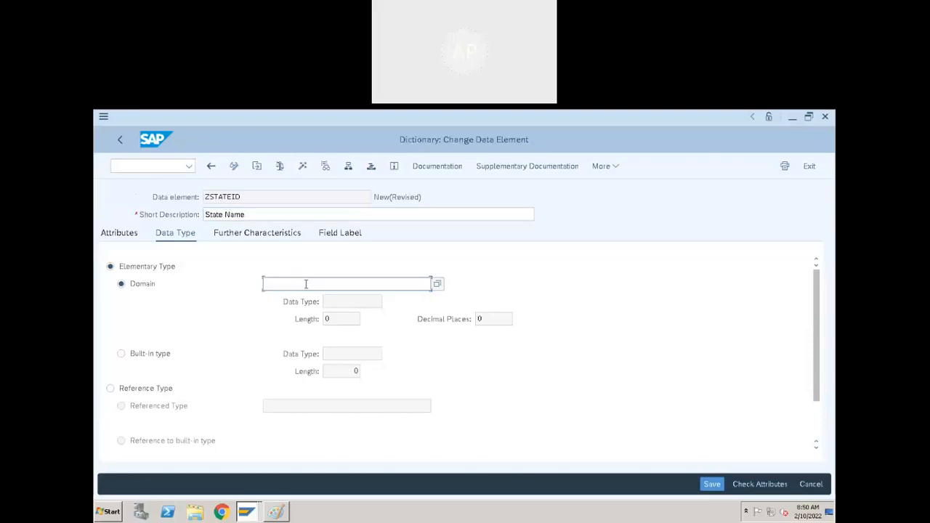
pyautogui.write('ZSTATE')
pyautogui.press('Return')
pyautogui.click(450, 297)
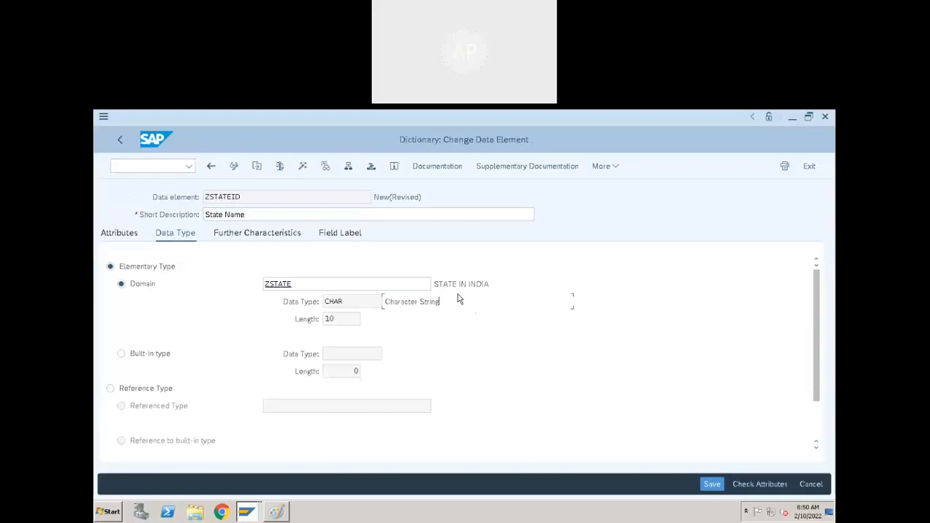
pyautogui.click(303, 282)
pyautogui.click(305, 284)
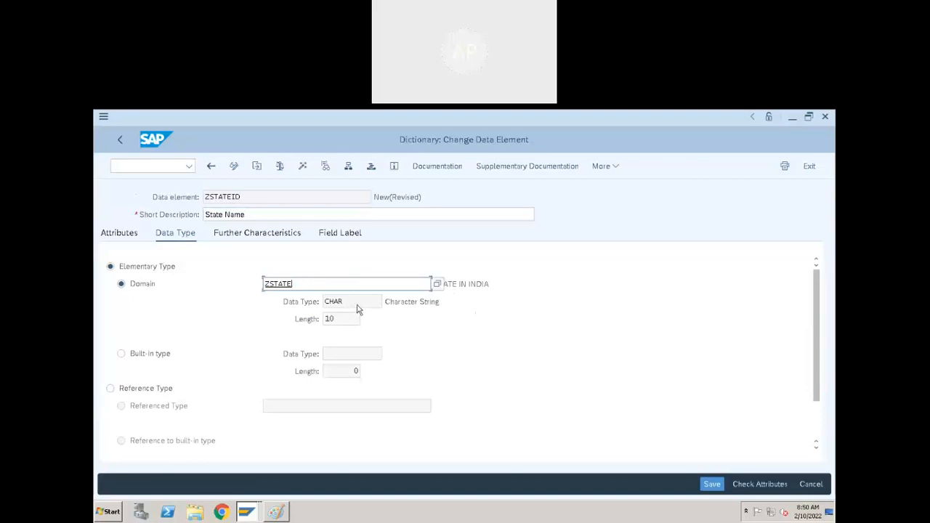
pyautogui.write('ID')
pyautogui.press('Return')
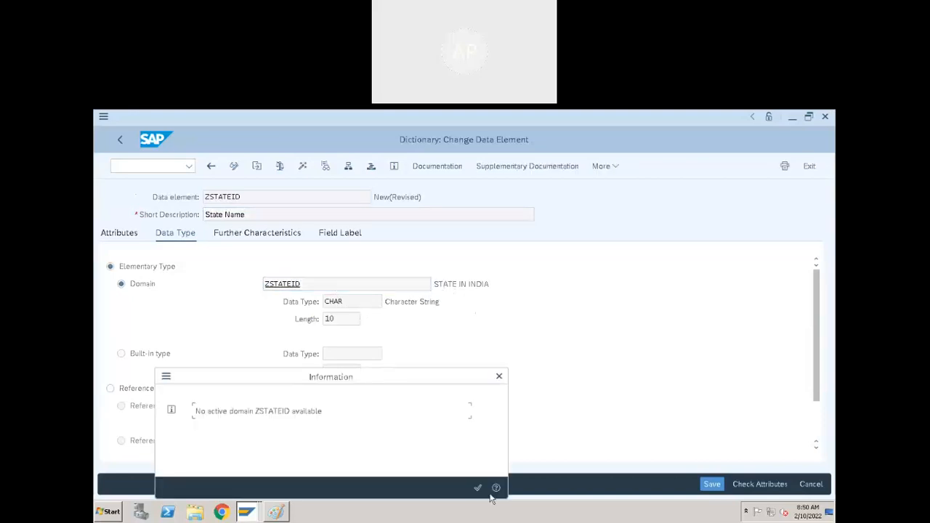
pyautogui.click(477, 488)
pyautogui.click(332, 287)
pyautogui.doubleClick(283, 285)
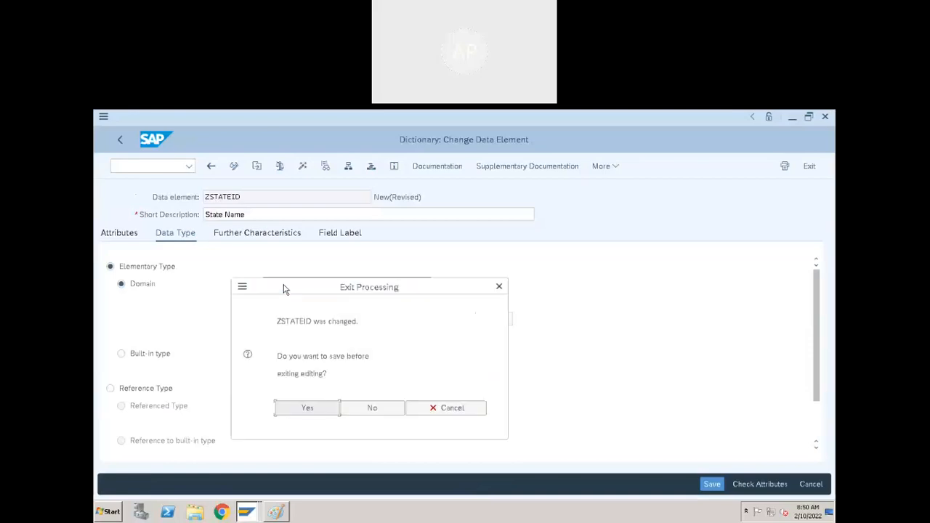
pyautogui.click(324, 411)
pyautogui.click(379, 467)
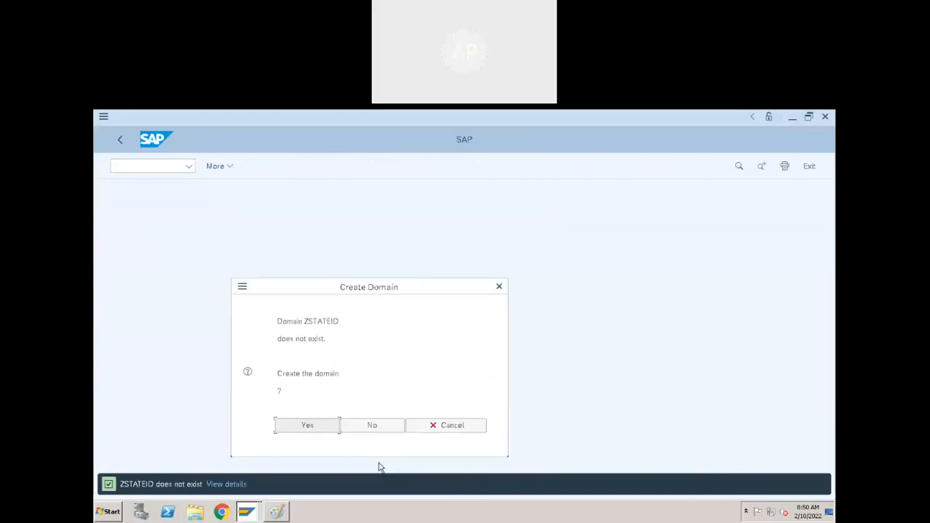
# Create and activate domain ZSTATEID, described 'State Name', as CHAR 30 in a local object.
pyautogui.click(317, 429)
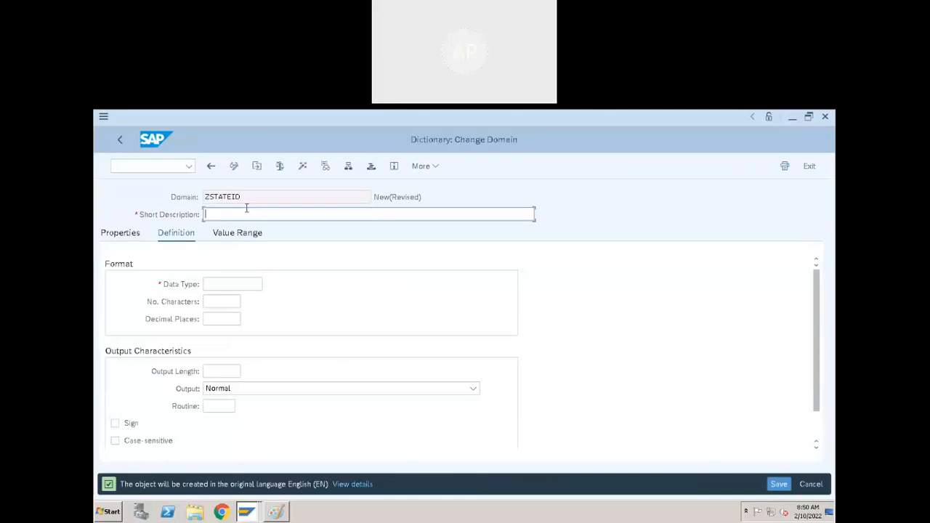
pyautogui.write('State Name')
pyautogui.click(240, 284)
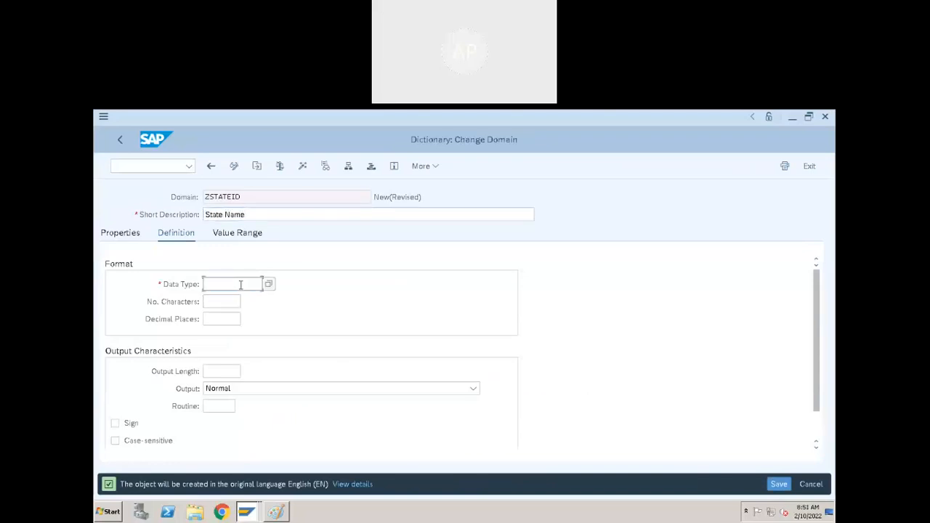
pyautogui.write('CHAR')
pyautogui.press('Tab')
pyautogui.write('30')
pyautogui.click(303, 167)
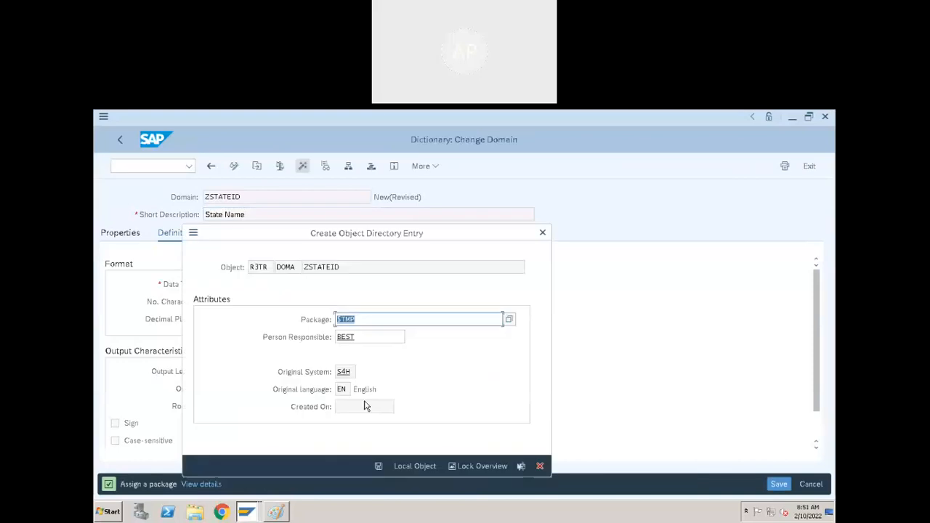
pyautogui.click(393, 464)
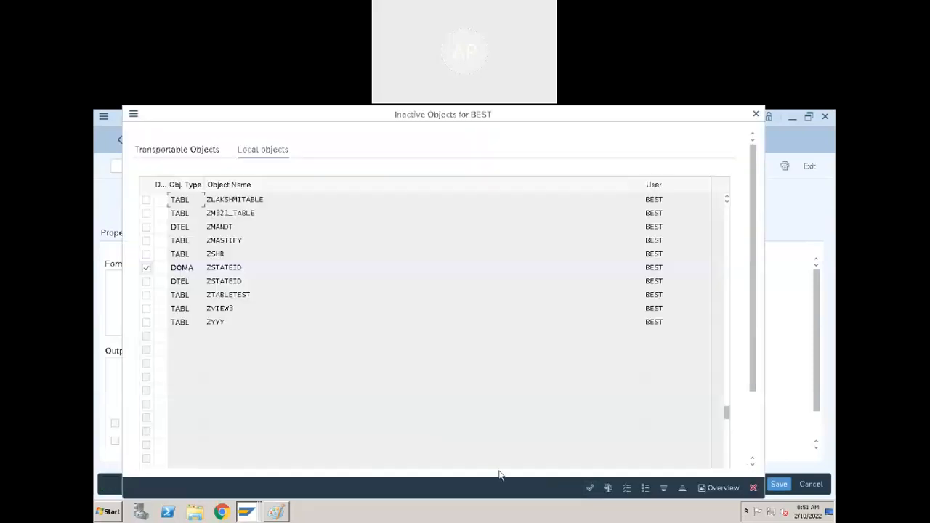
pyautogui.click(590, 488)
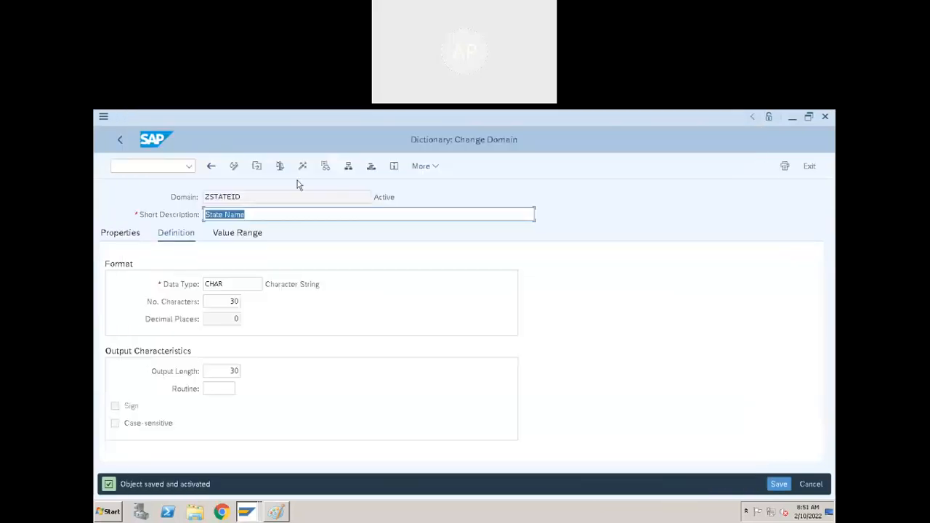
# Activate data element ZSTATEID and return to table ZDEMO_CUSTOMER.
pyautogui.click(211, 166)
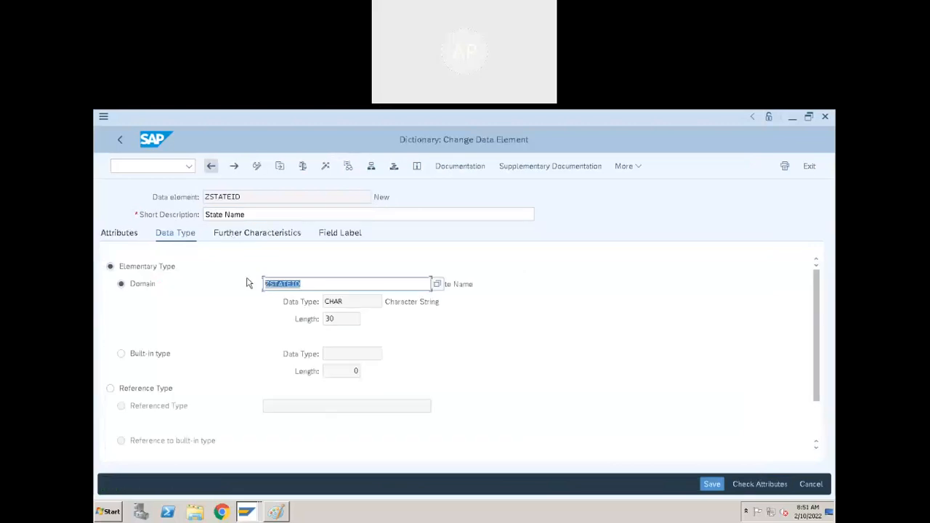
pyautogui.click(374, 196)
pyautogui.moveTo(376, 196); pyautogui.dragTo(408, 198)
pyautogui.click(390, 197)
pyautogui.click(325, 168)
pyautogui.click(590, 488)
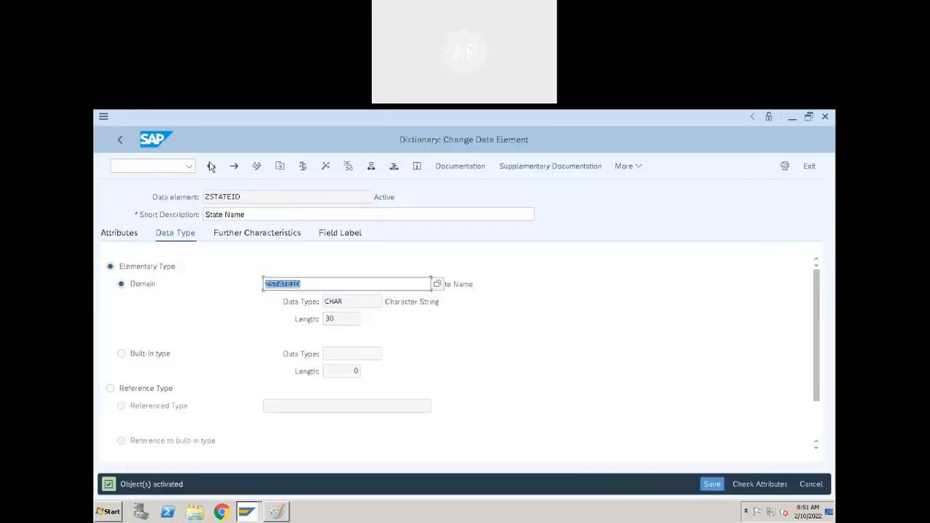
pyautogui.click(211, 166)
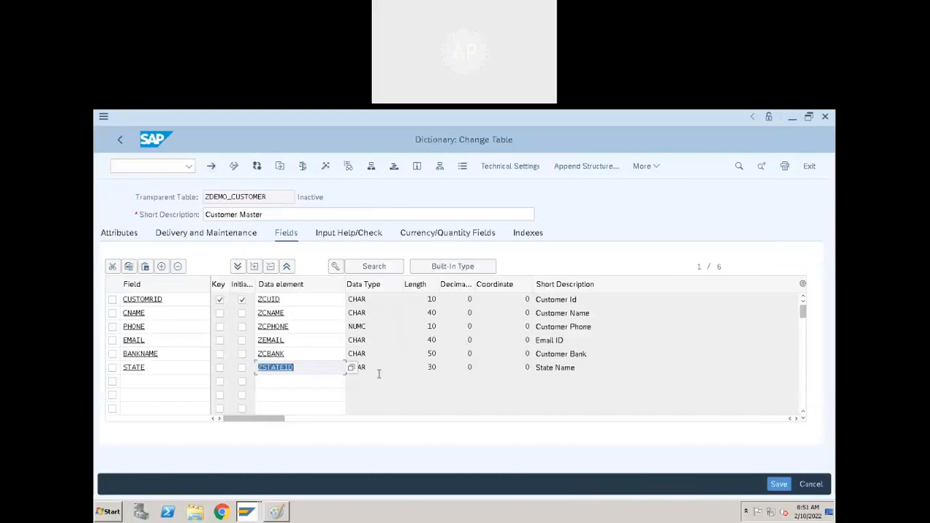
# Save ZDEMO_CUSTOMER, review its technical settings, and activate it, dismissing the warning.
pyautogui.click(378, 371)
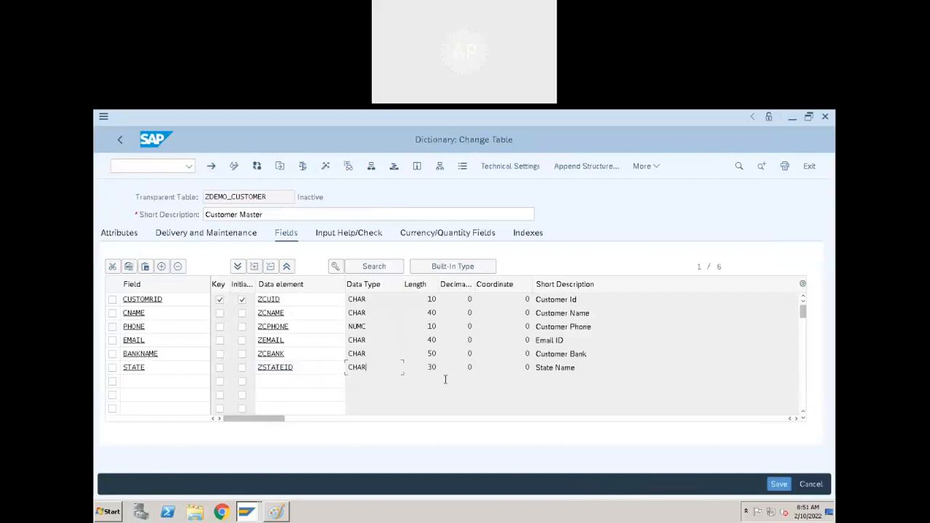
pyautogui.moveTo(608, 367); pyautogui.dragTo(401, 378)
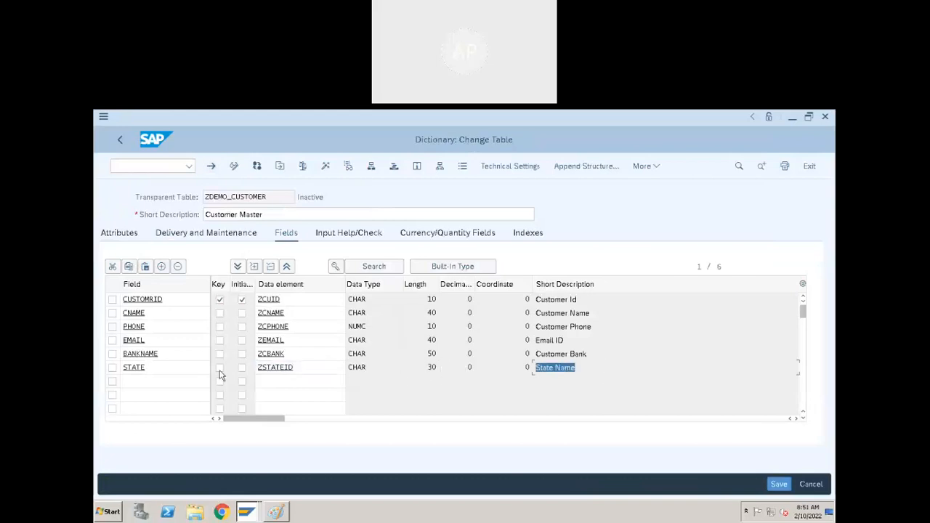
pyautogui.moveTo(157, 367); pyautogui.dragTo(114, 367)
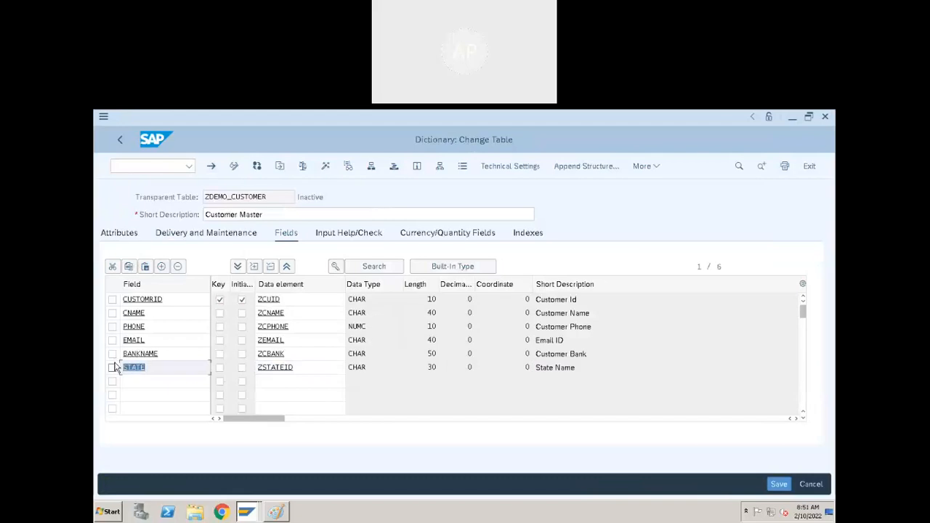
pyautogui.hotkey('ctrl', 's')
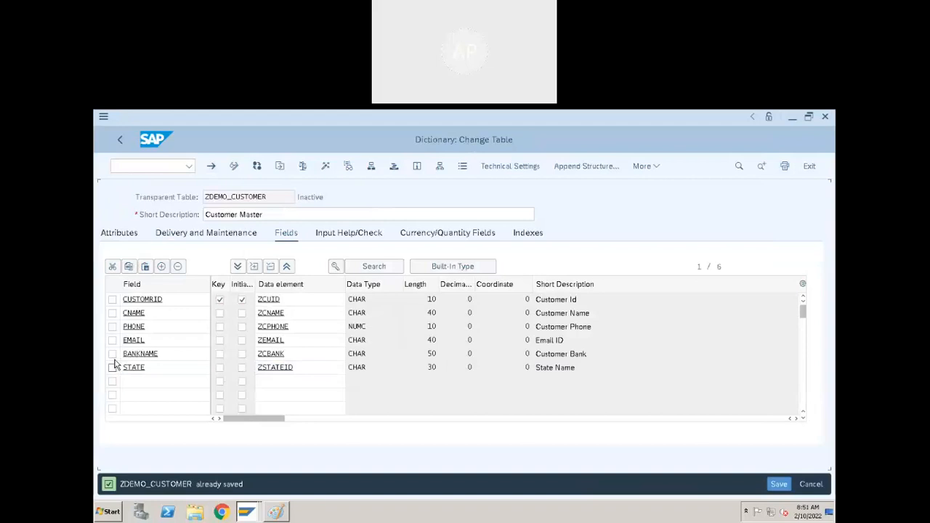
pyautogui.click(522, 169)
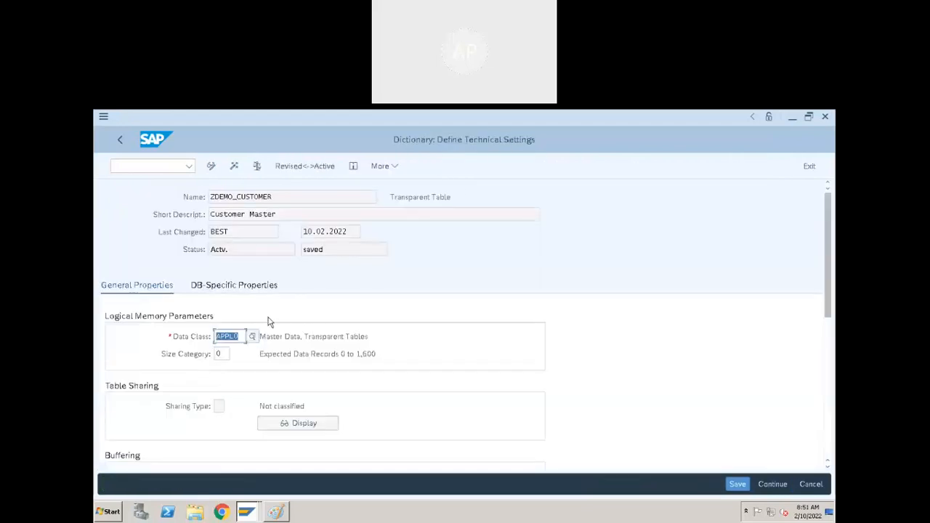
pyautogui.click(120, 137)
pyautogui.click(327, 167)
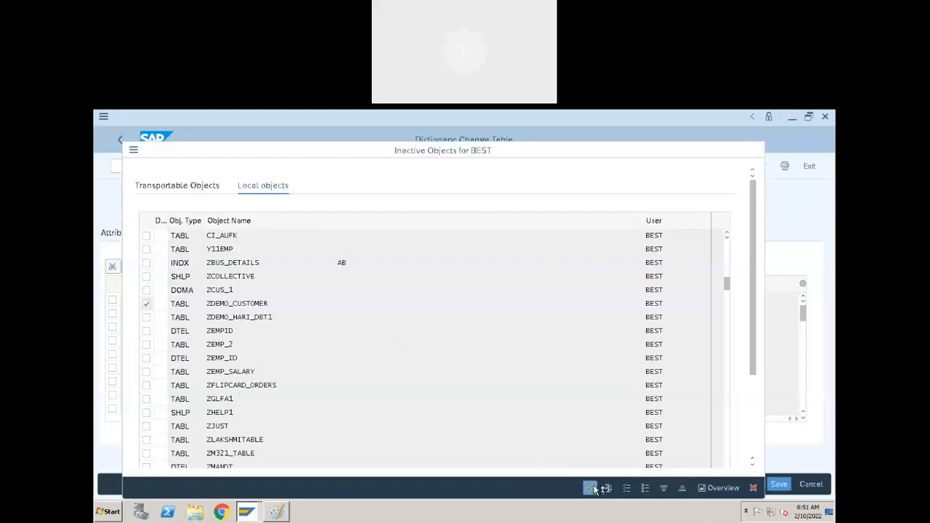
pyautogui.click(592, 489)
pyautogui.click(369, 391)
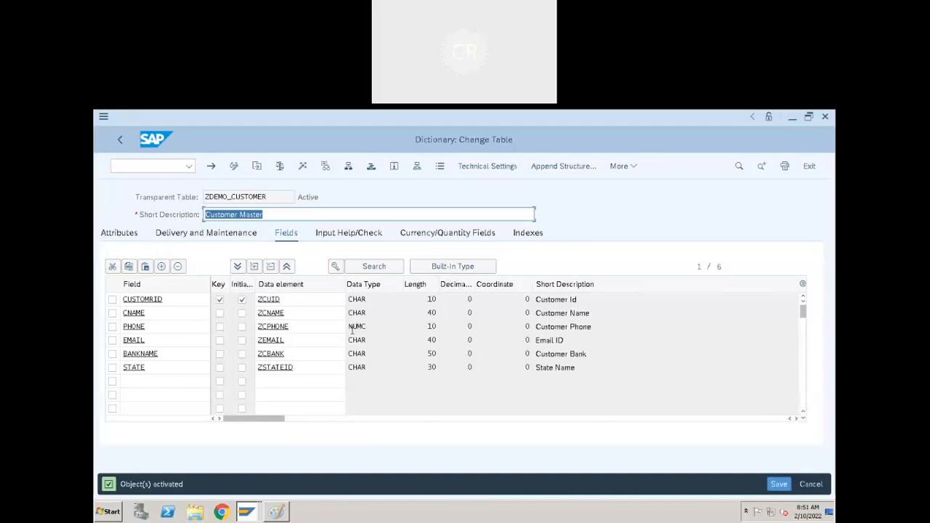
pyautogui.moveTo(313, 328); pyautogui.dragTo(247, 331)
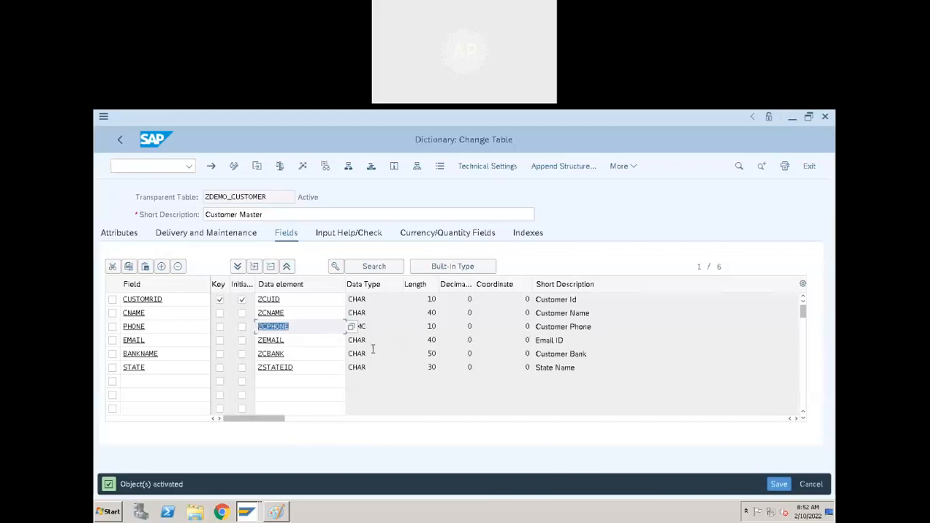
pyautogui.click(303, 326)
pyautogui.click(379, 326)
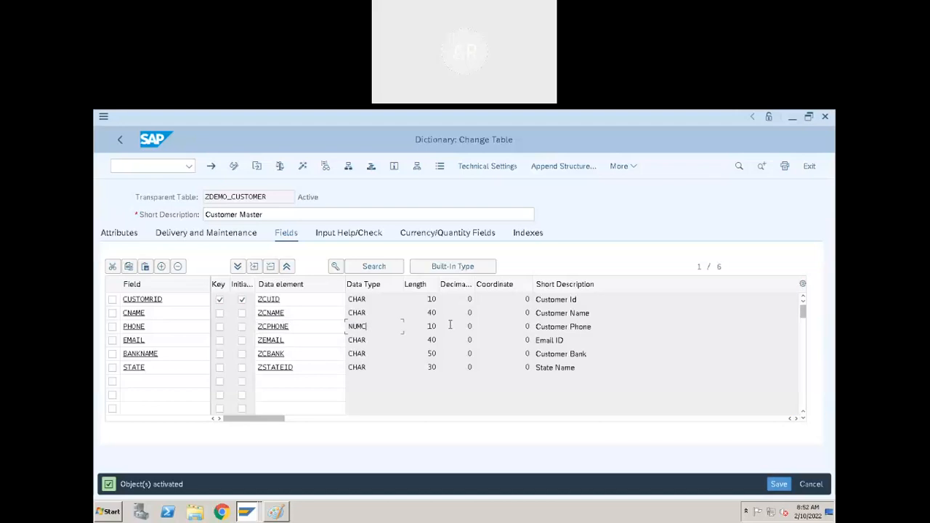
pyautogui.press('Tab')
pyautogui.doubleClick(174, 326)
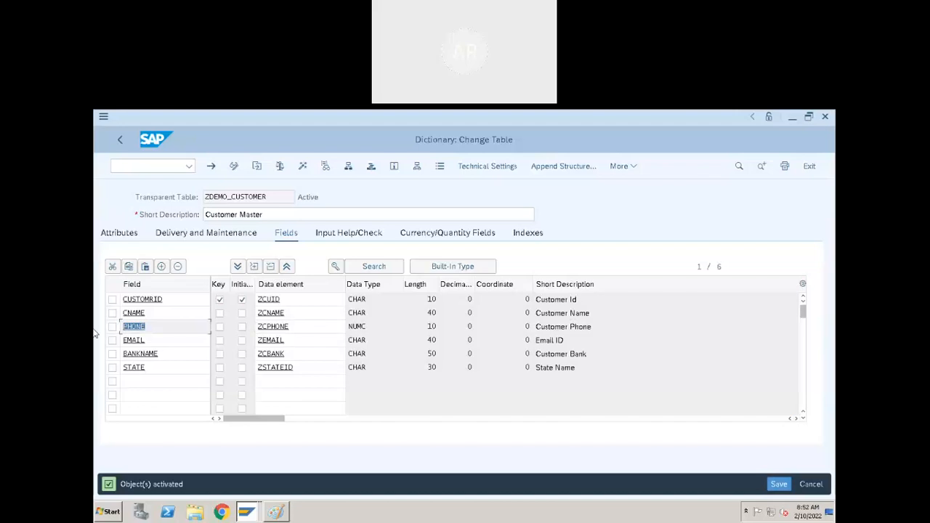
pyautogui.moveTo(299, 326); pyautogui.dragTo(243, 328)
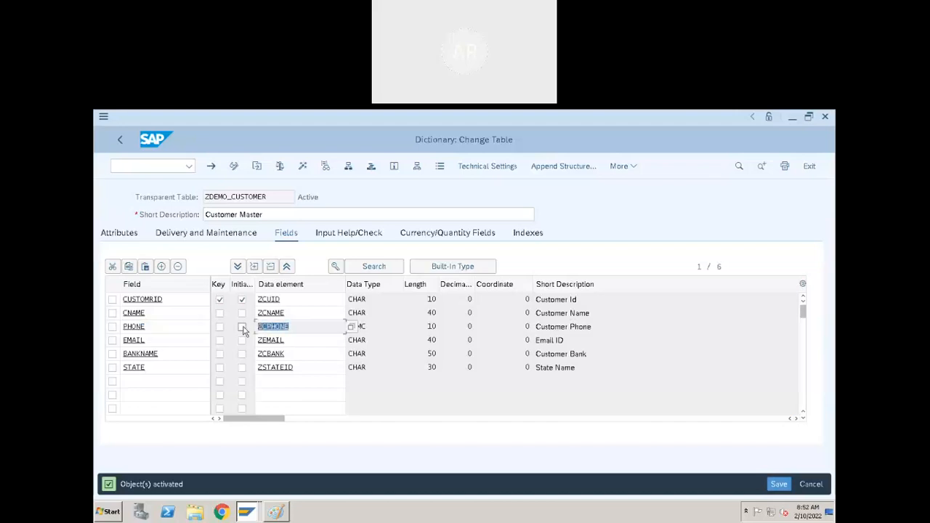
pyautogui.click(381, 322)
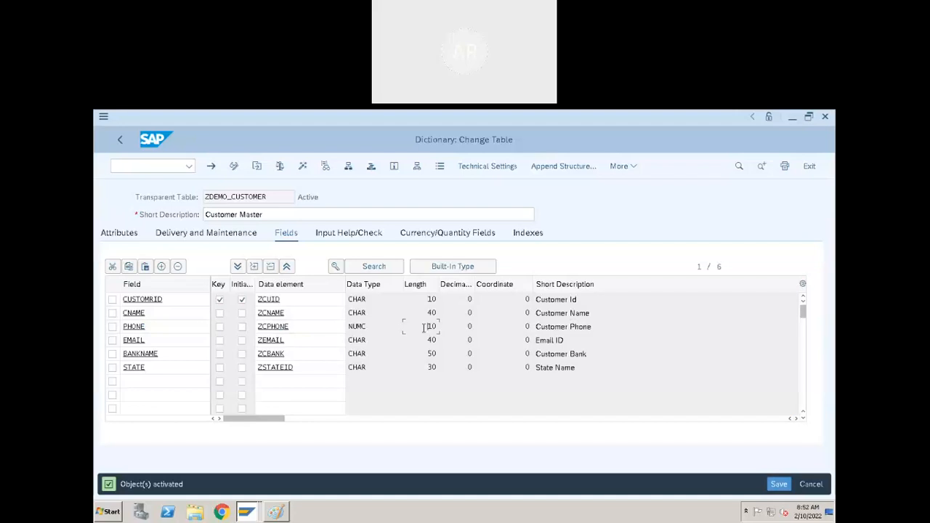
pyautogui.click(385, 329)
pyautogui.moveTo(402, 285); pyautogui.dragTo(396, 286)
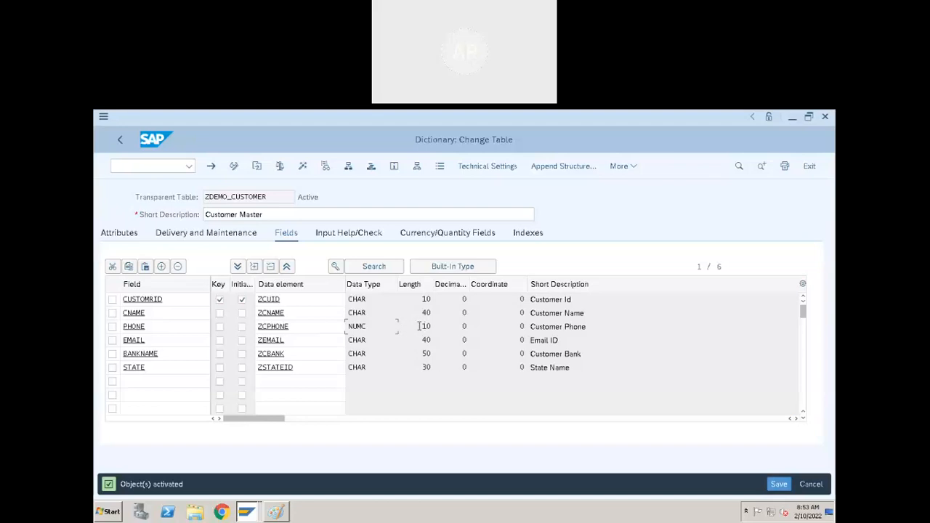
pyautogui.moveTo(419, 326); pyautogui.dragTo(450, 328)
# Inspect the PHONE field's length 10, then open its ZCPHONE data element (domain ZCPHONE, NUMC 10).
pyautogui.click(427, 329)
pyautogui.moveTo(419, 325); pyautogui.dragTo(468, 326)
pyautogui.click(429, 327)
pyautogui.doubleClick(435, 328)
pyautogui.click(444, 329)
pyautogui.doubleClick(436, 327)
pyautogui.click(417, 326)
pyautogui.doubleClick(436, 327)
pyautogui.click(422, 326)
pyautogui.click(272, 329)
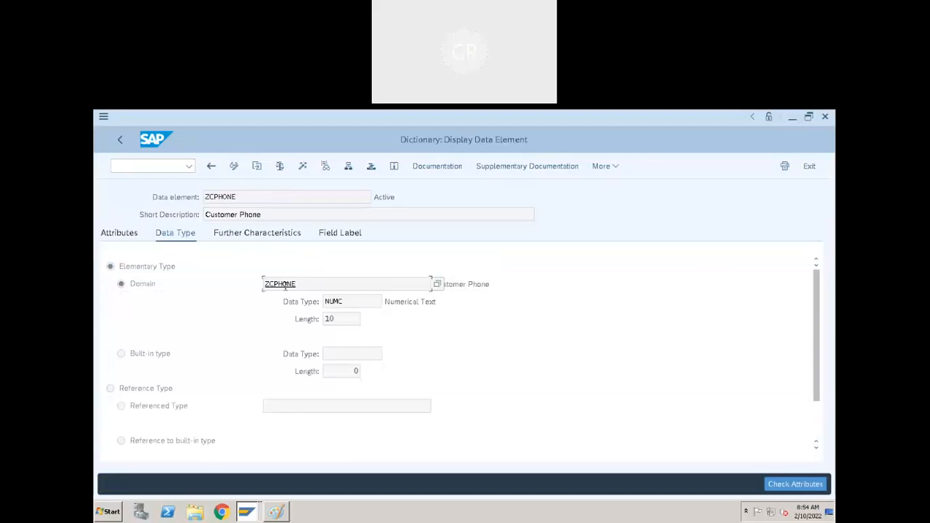
# Open the ZCPHONE domain in change mode and enter 12 as its number of characters.
pyautogui.doubleClick(283, 288)
pyautogui.click(233, 165)
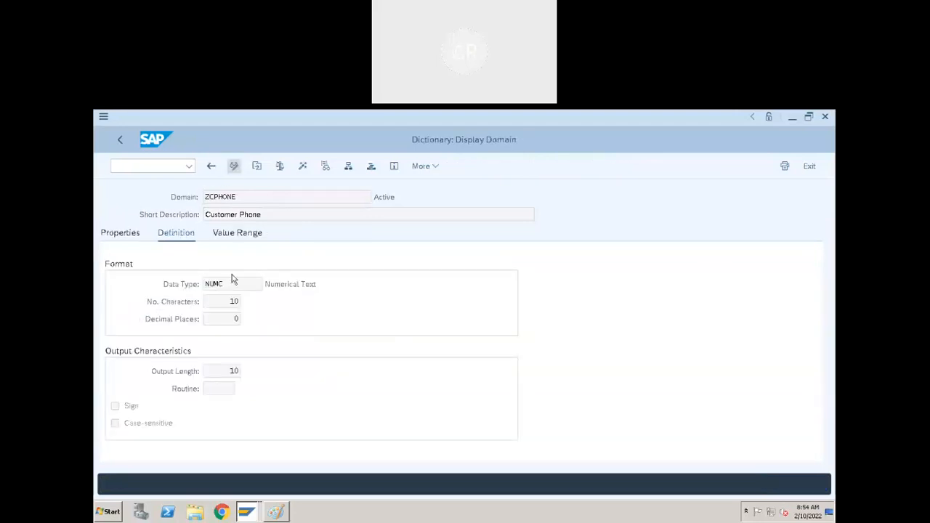
pyautogui.click(234, 303)
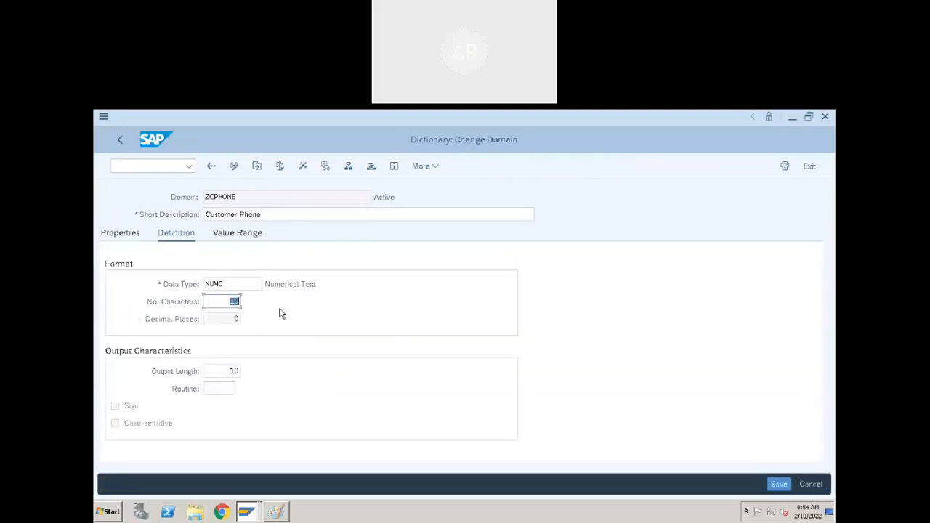
pyautogui.write('12')
# Discard the domain length change and go back to the ZDEMO_CUSTOMER field list.
pyautogui.click(211, 166)
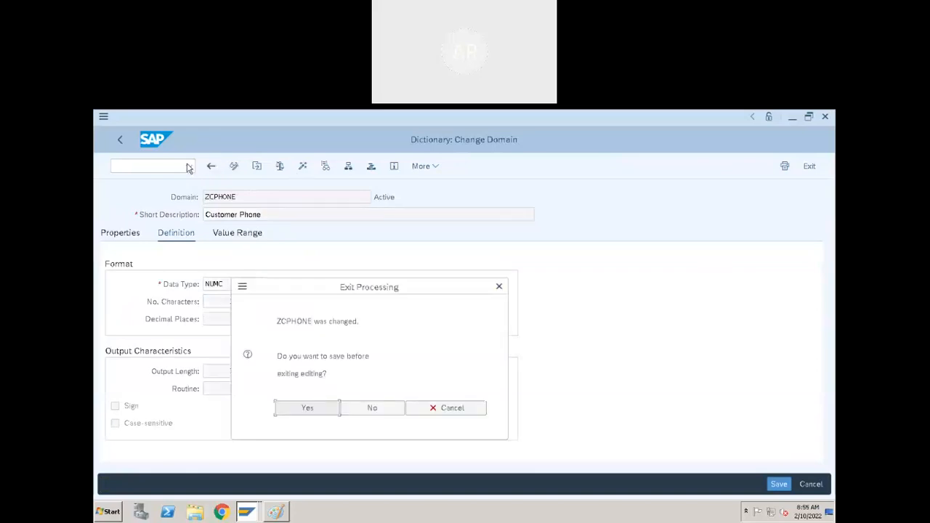
pyautogui.click(388, 408)
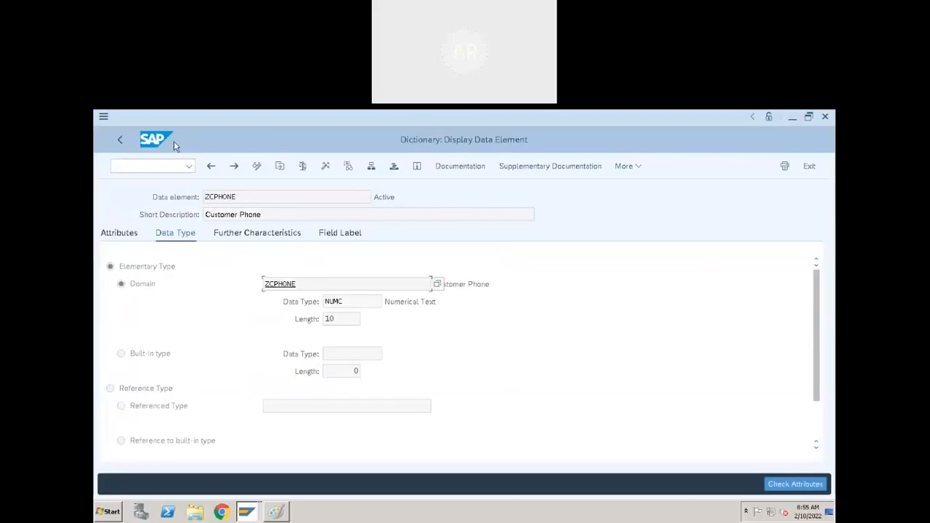
pyautogui.click(121, 140)
pyautogui.click(282, 328)
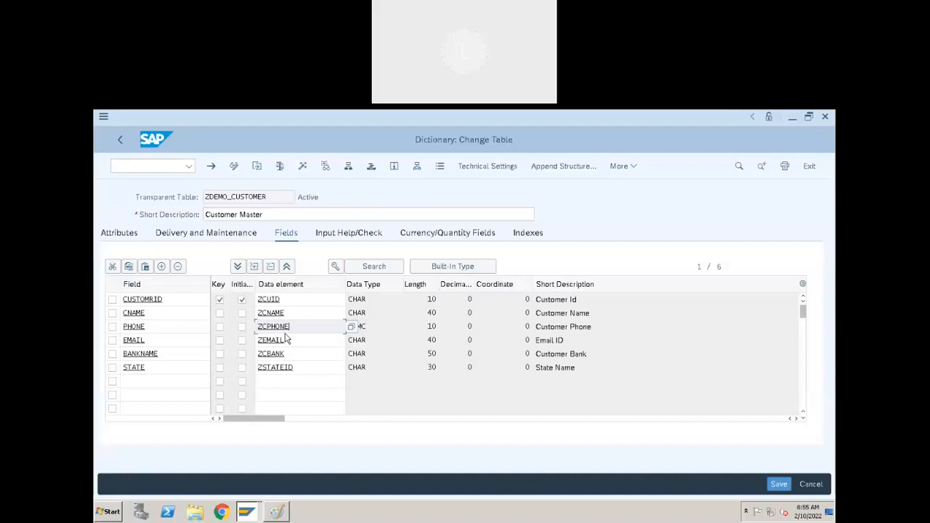
pyautogui.click(465, 267)
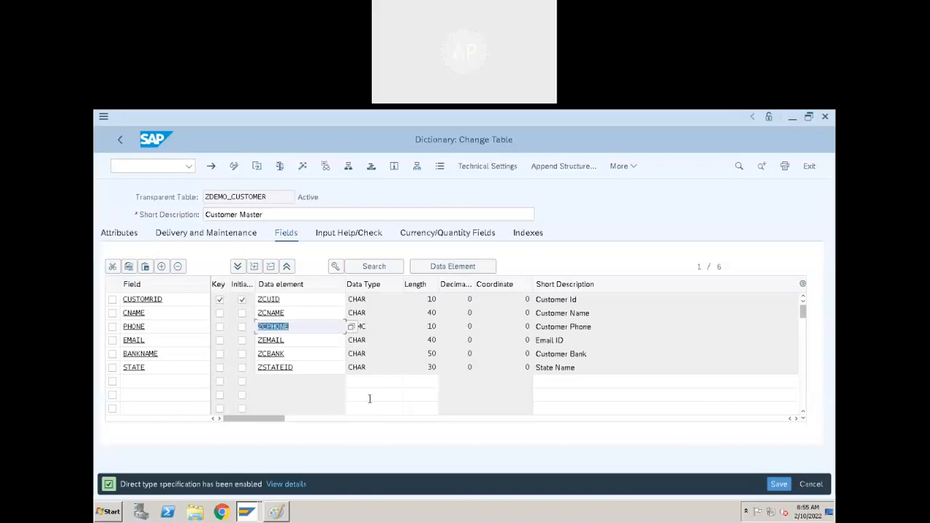
pyautogui.click(371, 383)
pyautogui.scroll(-1, 377, 383)
pyautogui.click(377, 367)
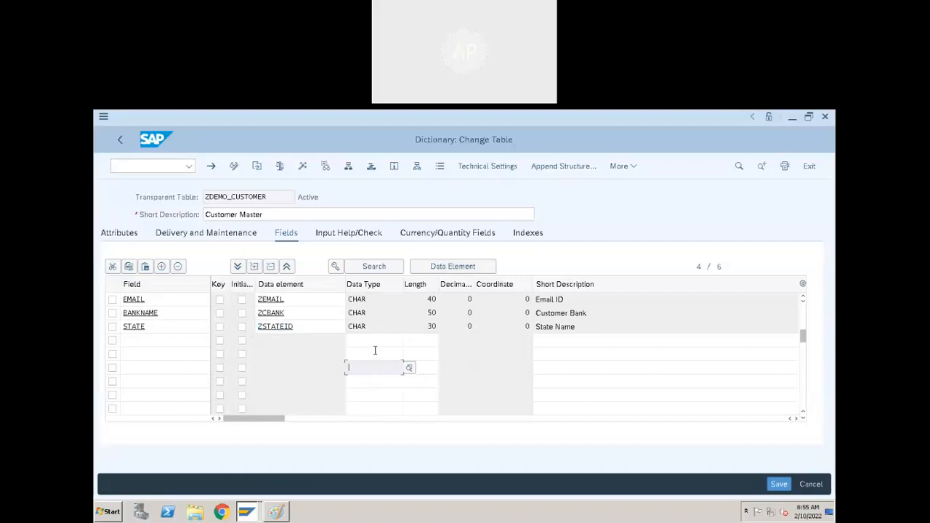
pyautogui.scroll(1, 183, 367)
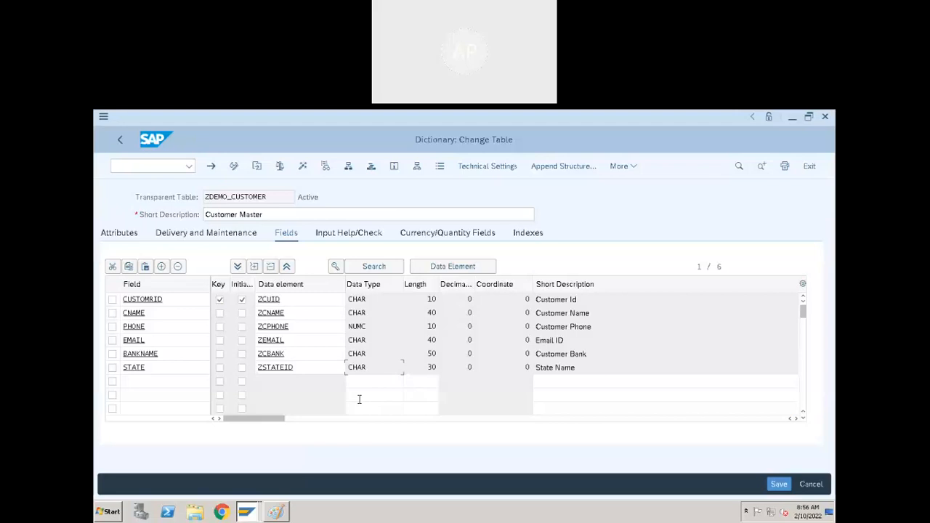
pyautogui.click(434, 267)
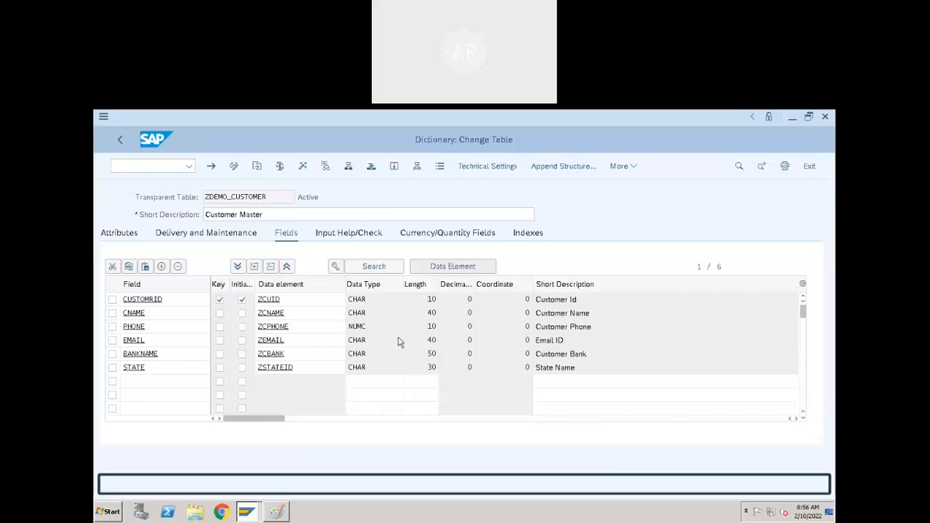
pyautogui.click(304, 357)
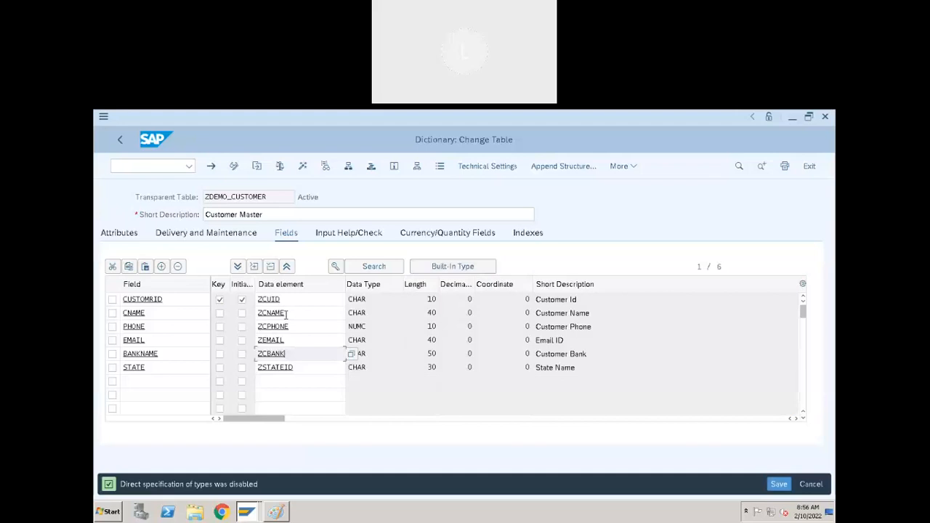
pyautogui.click(268, 300)
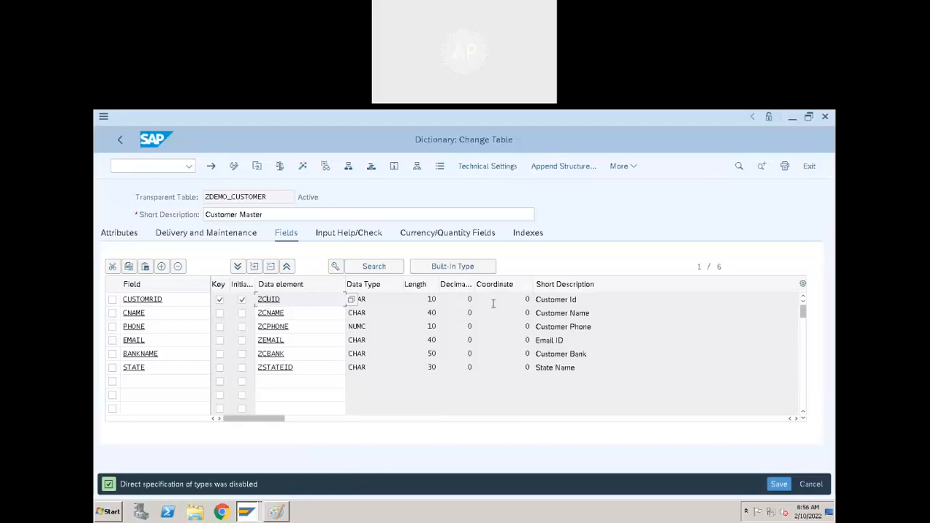
pyautogui.click(430, 300)
pyautogui.doubleClick(268, 300)
pyautogui.doubleClick(280, 285)
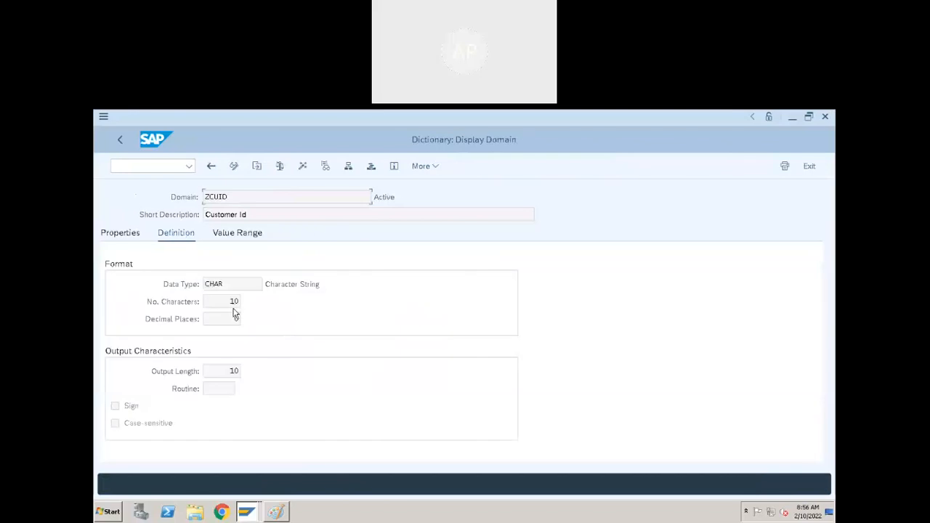
pyautogui.click(121, 140)
pyautogui.click(120, 140)
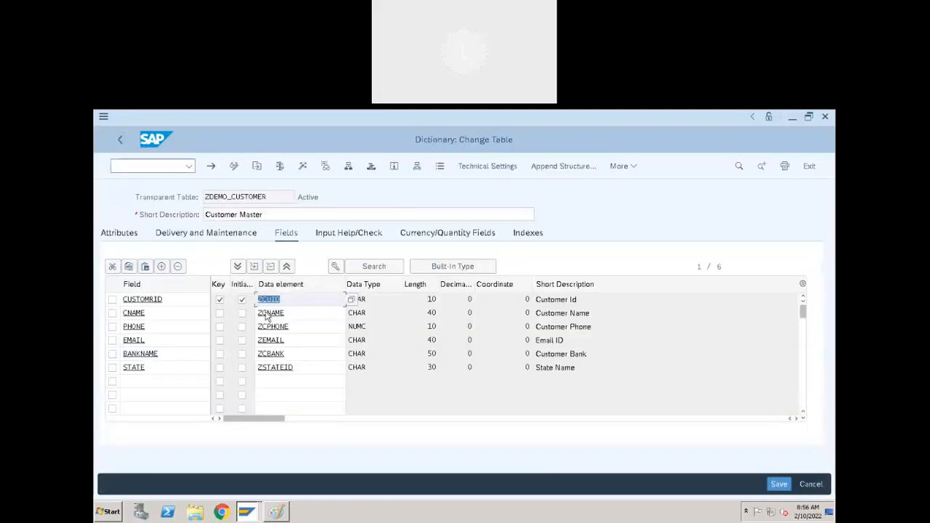
pyautogui.click(290, 300)
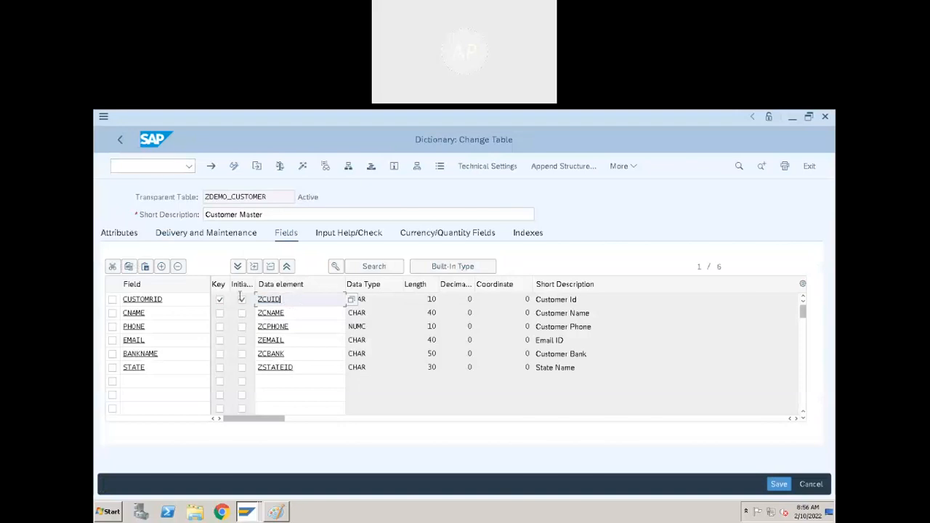
pyautogui.click(241, 299)
pyautogui.click(241, 299)
pyautogui.click(296, 299)
pyautogui.moveTo(195, 300); pyautogui.dragTo(108, 301)
pyautogui.moveTo(296, 300); pyautogui.dragTo(256, 302)
pyautogui.click(298, 302)
pyautogui.moveTo(298, 301); pyautogui.dragTo(212, 308)
pyautogui.click(247, 512)
pyautogui.click(136, 171)
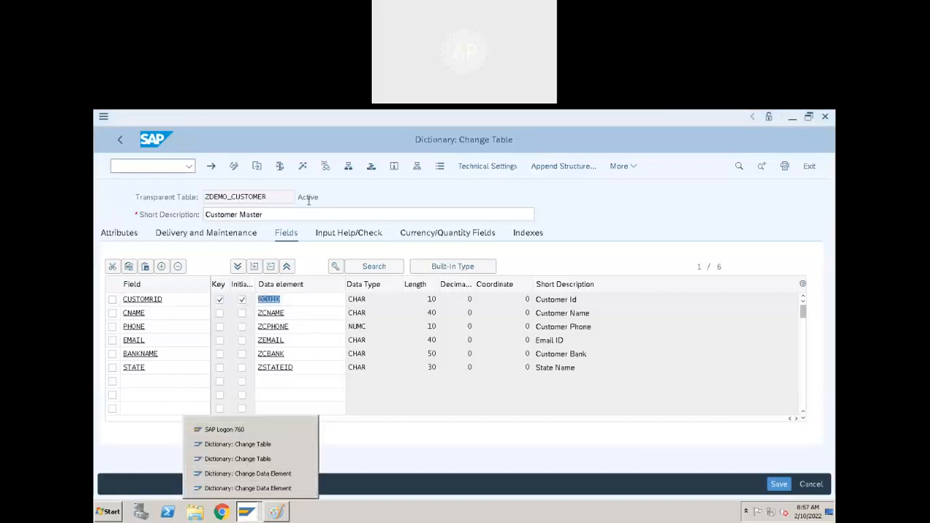
# Start a fresh SE11 session with /ose11 and open database table ZDEMO_EMPLOYEE in change mode.
pyautogui.write('/ose')
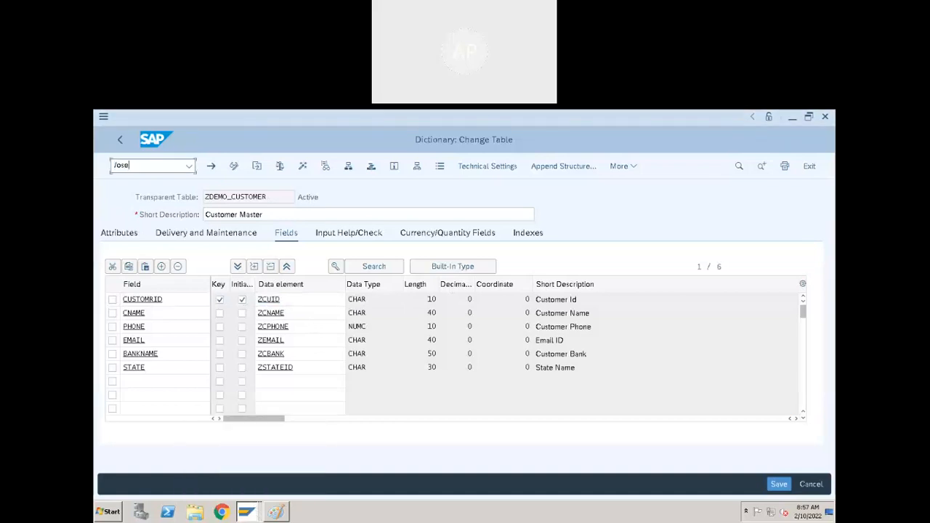
pyautogui.write('11')
pyautogui.press('Return')
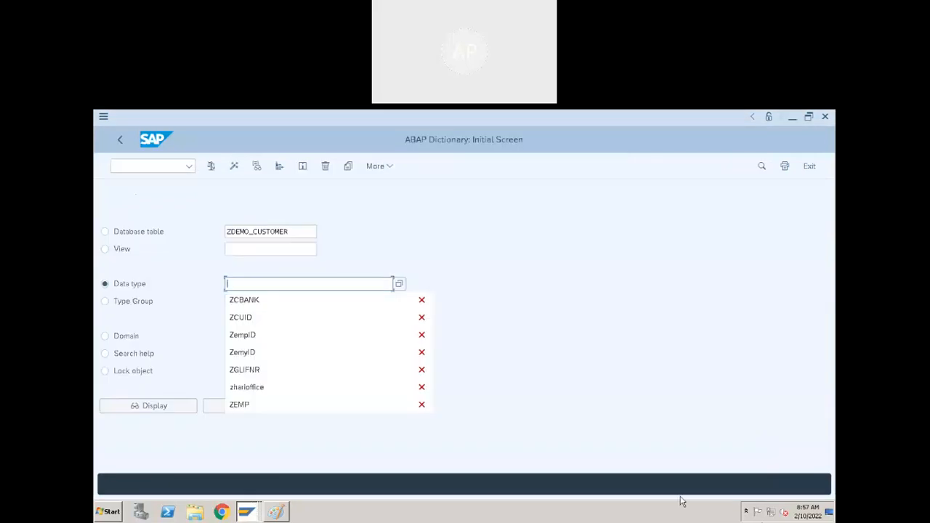
pyautogui.click(150, 231)
pyautogui.press('BackSpace')
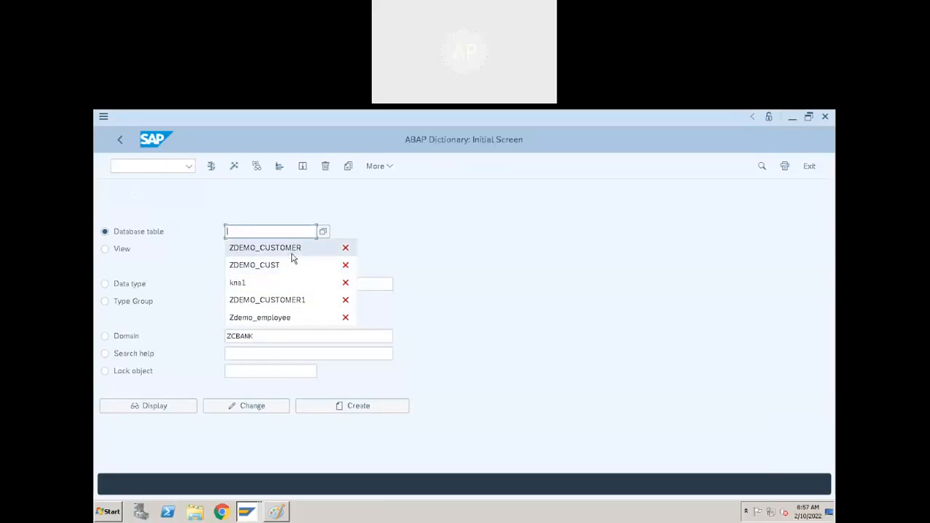
pyautogui.press('Return')
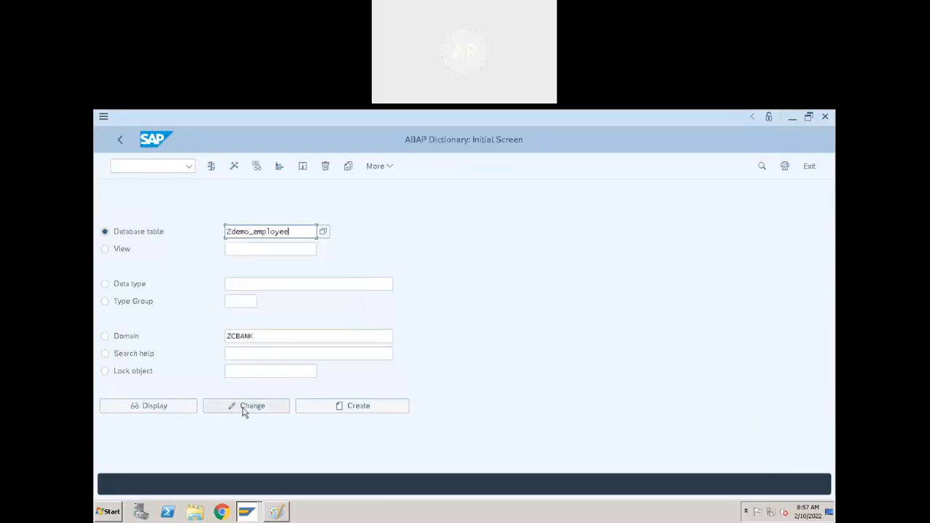
pyautogui.click(243, 407)
pyautogui.click(277, 330)
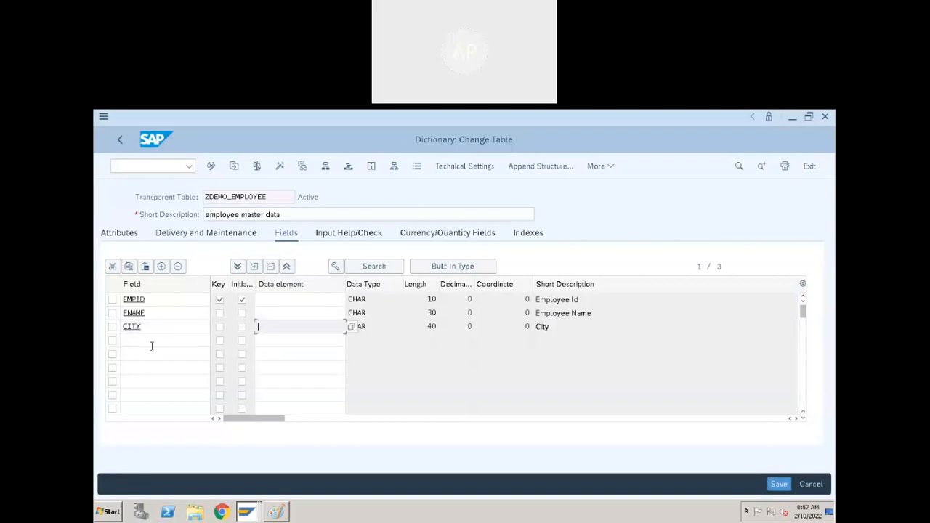
# Add an EMAIL field to ZDEMO_EMPLOYEE using data element ZEMAIL copied from ZDEMO_CUSTOMER.
pyautogui.click(161, 341)
pyautogui.write('email')
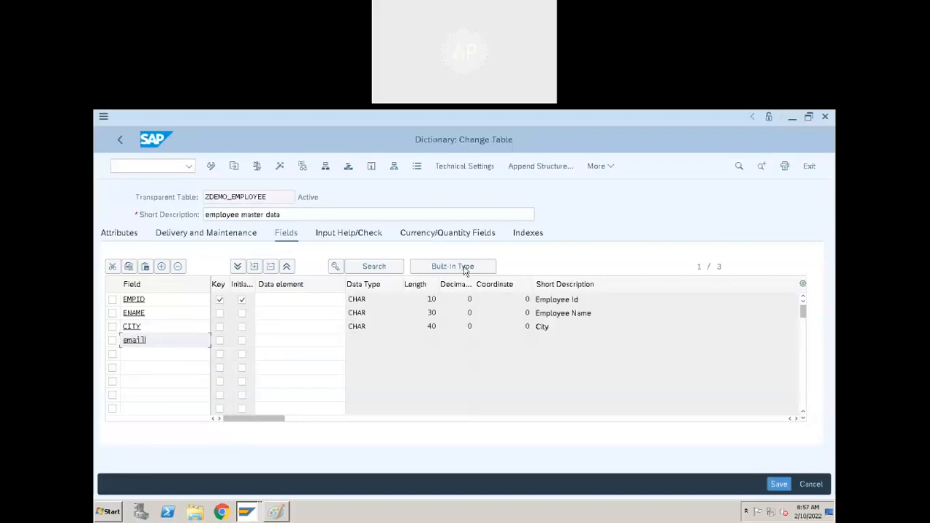
pyautogui.click(299, 339)
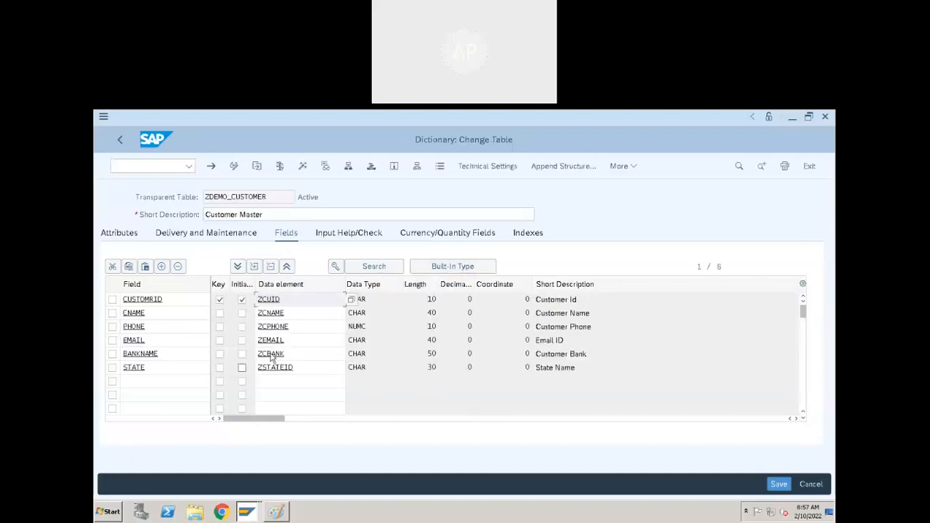
pyautogui.click(306, 340)
pyautogui.moveTo(305, 340); pyautogui.dragTo(215, 343)
pyautogui.hotkey('ctrl', 'c')
pyautogui.hotkey('alt', 'Tab')
pyautogui.hotkey('ctrl', 'v')
pyautogui.press('Return')
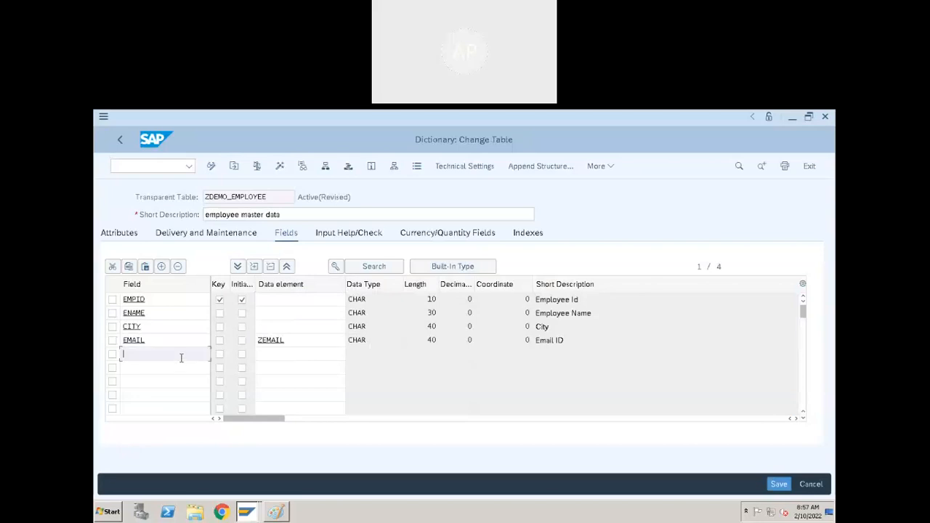
# Add a STATENAME field with data element ZSTATEID, then save and activate the table.
pyautogui.hotkey('alt', 'Tab')
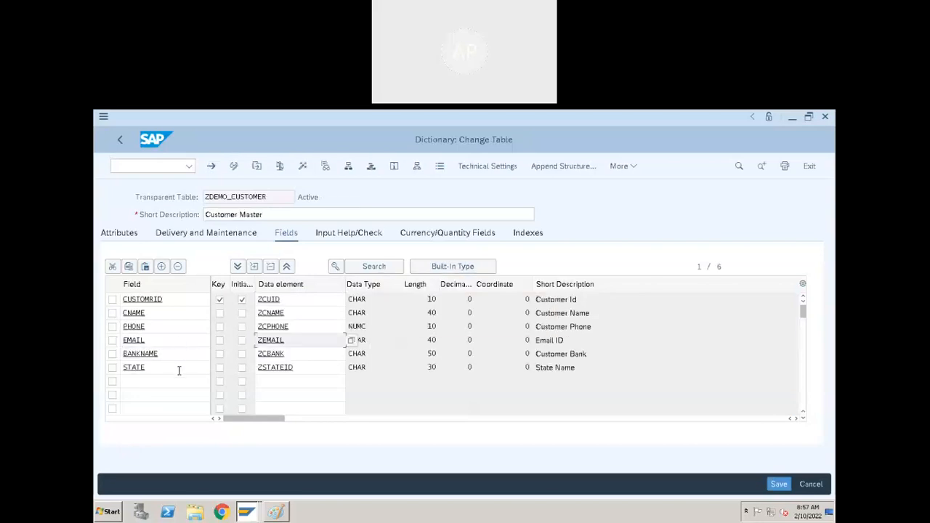
pyautogui.moveTo(178, 371); pyautogui.dragTo(101, 371)
pyautogui.hotkey('ctrl', 'c')
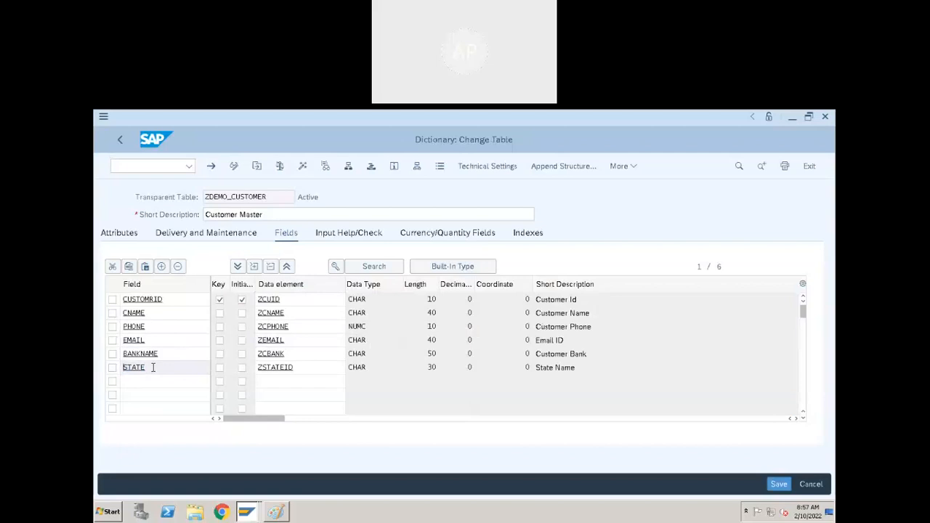
pyautogui.hotkey('alt', 'Tab')
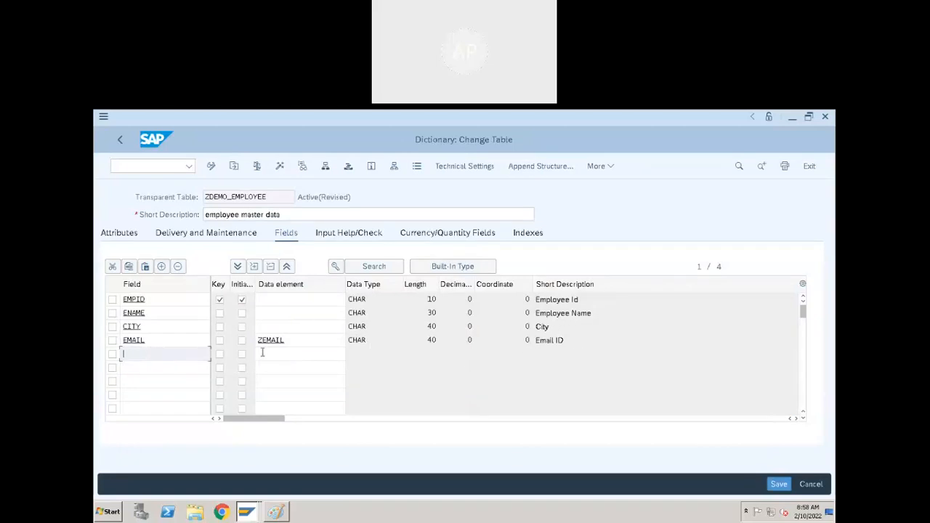
pyautogui.write('statename')
pyautogui.click(275, 354)
pyautogui.hotkey('alt', 'Tab')
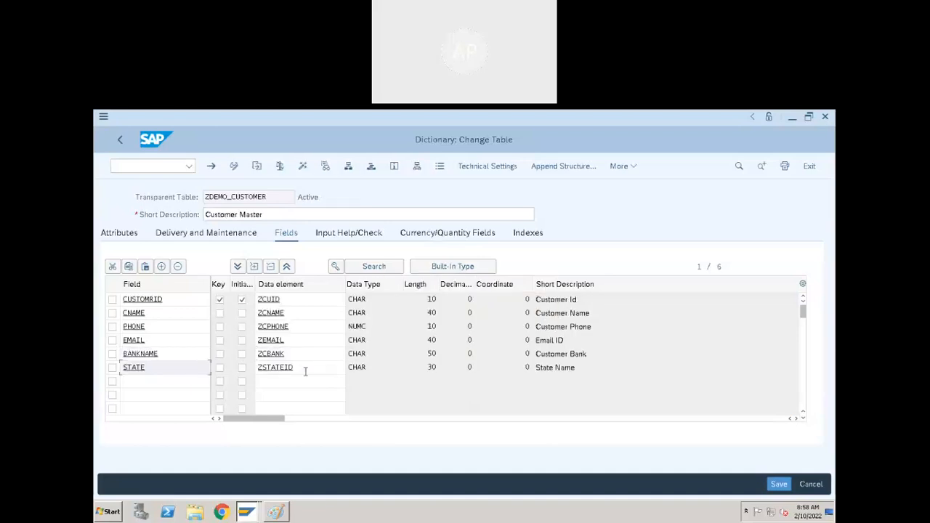
pyautogui.moveTo(308, 367); pyautogui.dragTo(254, 371)
pyautogui.hotkey('ctrl', 'c')
pyautogui.hotkey('alt', 'Tab')
pyautogui.hotkey('ctrl', 'v')
pyautogui.press('Return')
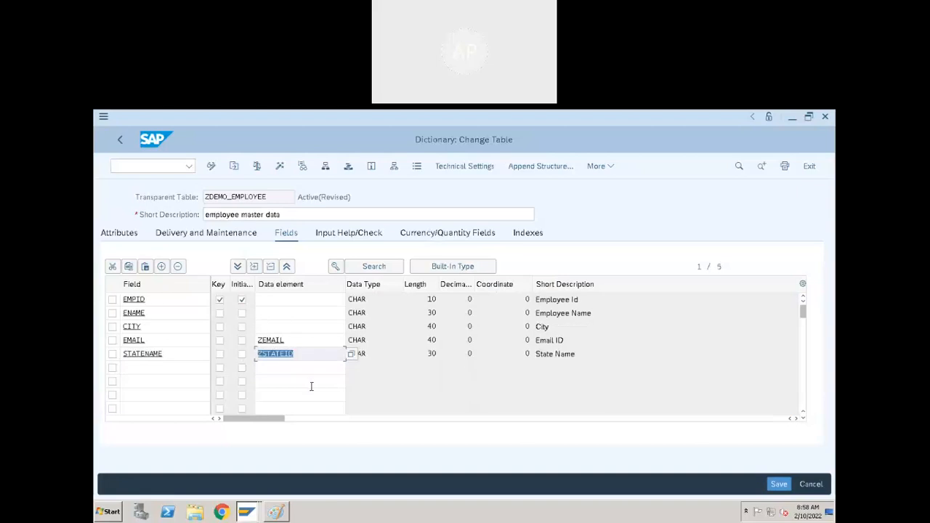
pyautogui.hotkey('ctrl', 's')
pyautogui.click(280, 170)
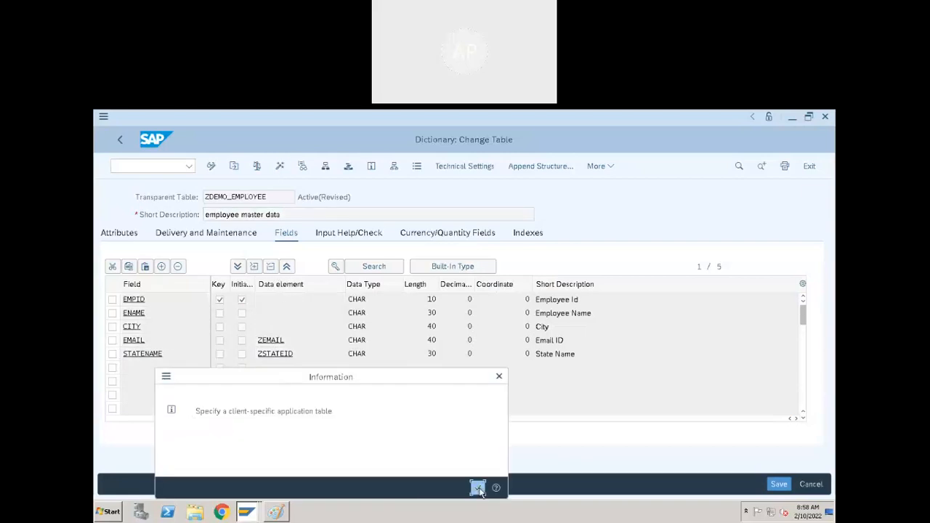
# Complete ZDEMO_EMPLOYEE's activation without viewing the log and switch it to display mode.
pyautogui.click(478, 485)
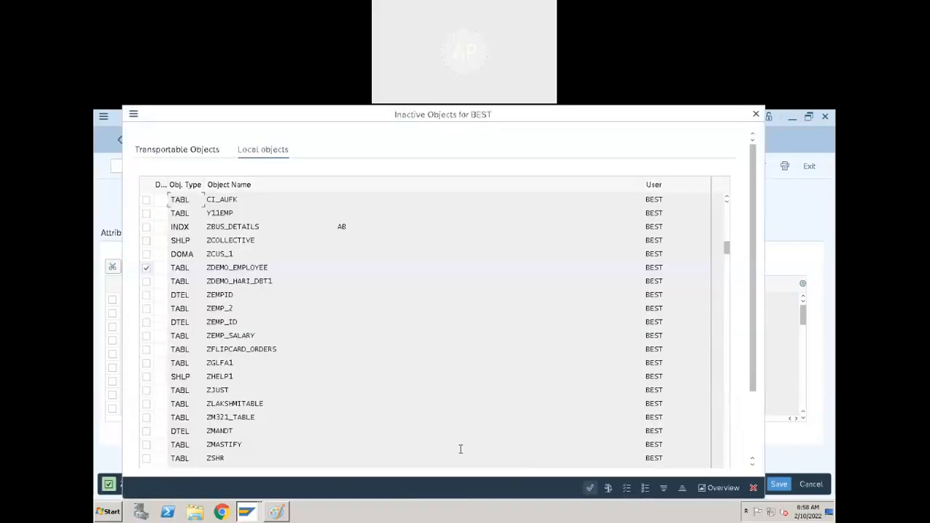
pyautogui.click(589, 489)
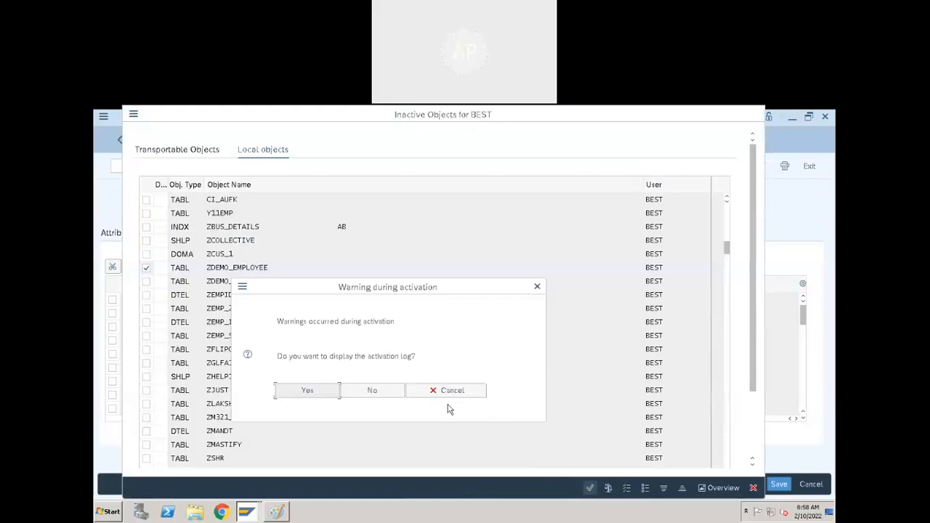
pyautogui.click(392, 390)
pyautogui.click(210, 167)
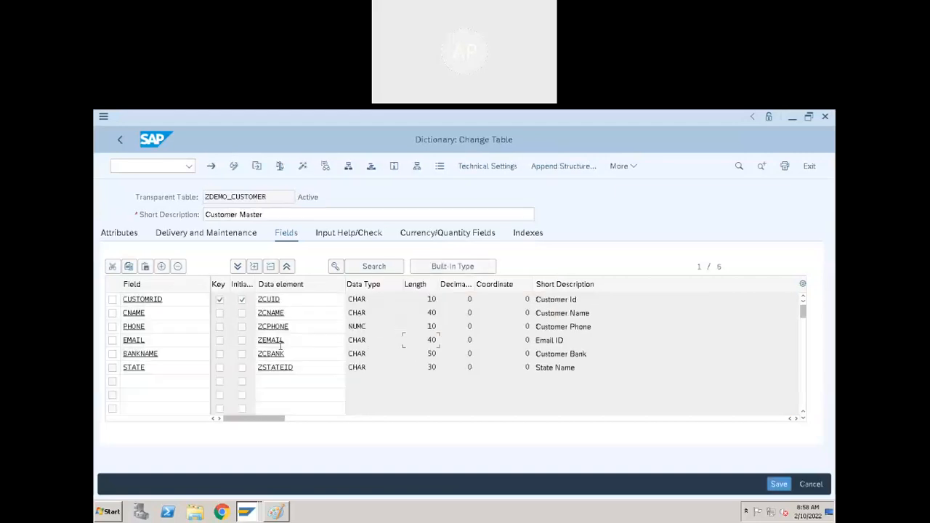
# Open the ZEMAIL domain in change mode and set its character count to 60.
pyautogui.doubleClick(272, 340)
pyautogui.doubleClick(279, 284)
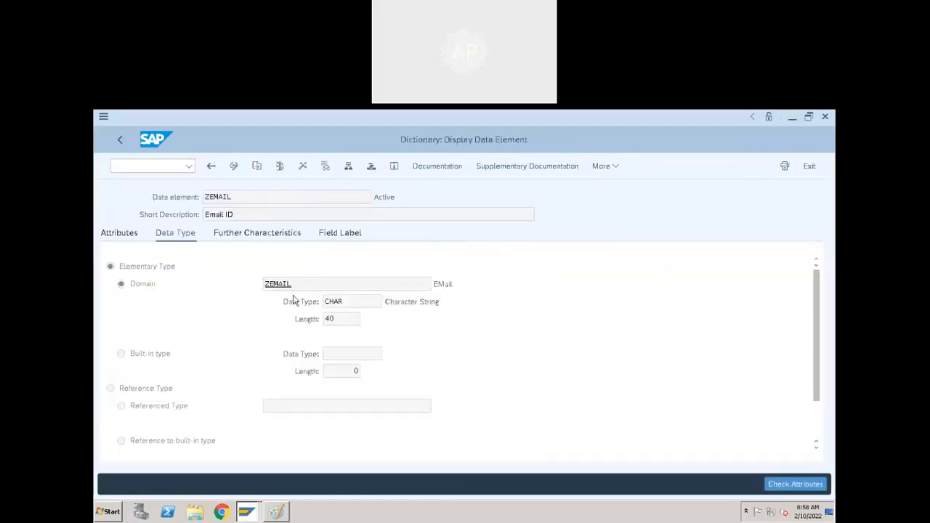
pyautogui.hotkey('ctrl', 'F1')
pyautogui.click(233, 301)
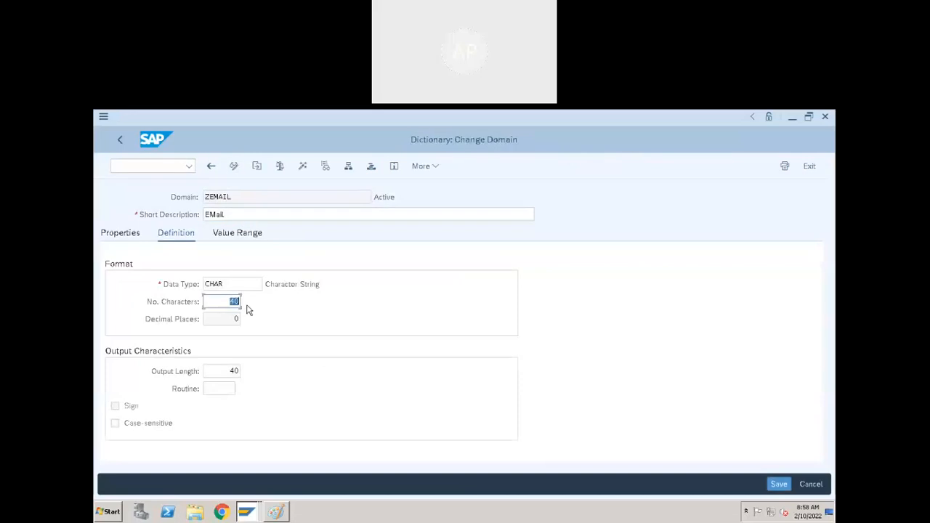
# Activate the ZEMAIL domain, accepting adjustment of both dependent tables and skipping the log.
pyautogui.click(303, 166)
pyautogui.click(589, 487)
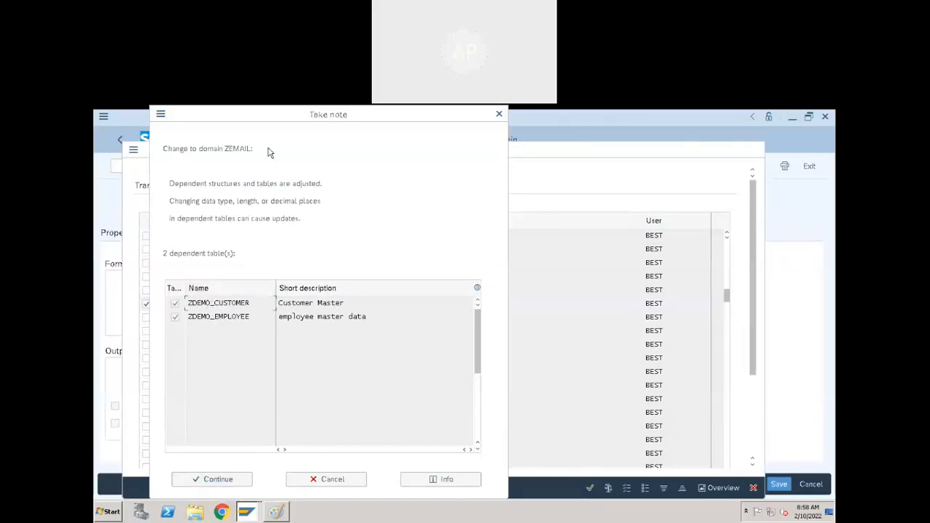
pyautogui.click(233, 481)
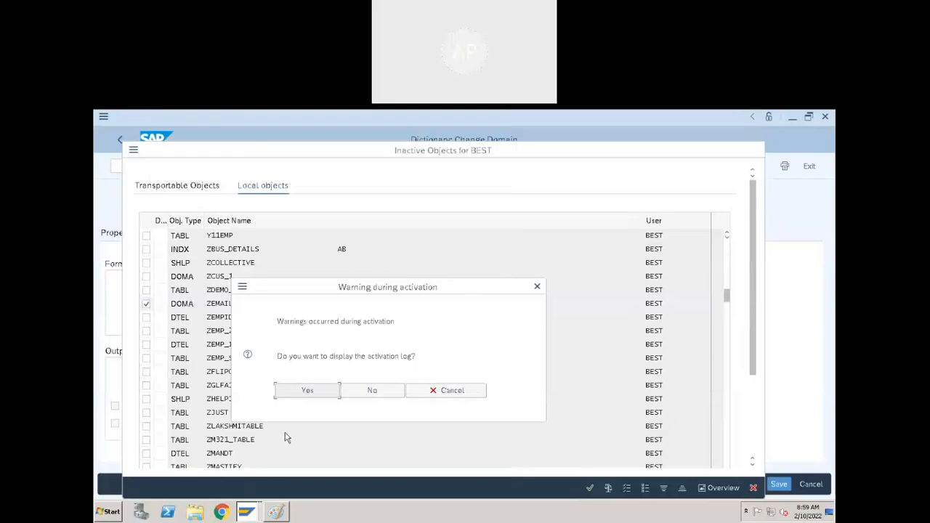
pyautogui.click(373, 391)
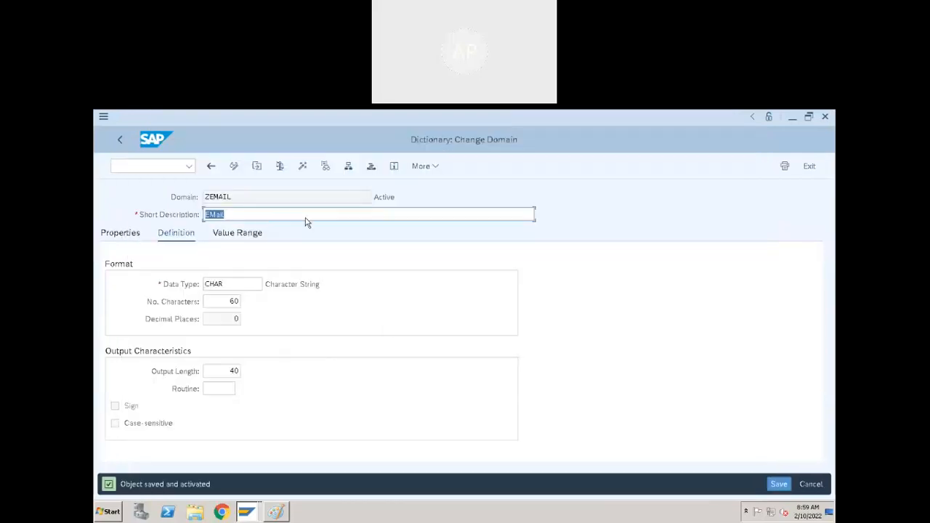
pyautogui.click(213, 168)
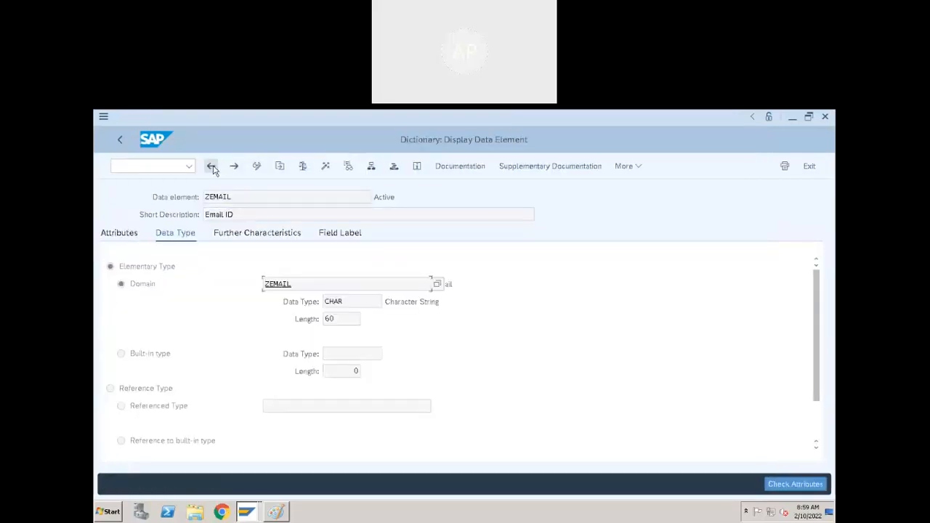
# Verify EMAIL is CHAR 60 in ZDEMO_EMPLOYEE, then put ZDEMO_CUSTOMER into display mode.
pyautogui.click(213, 168)
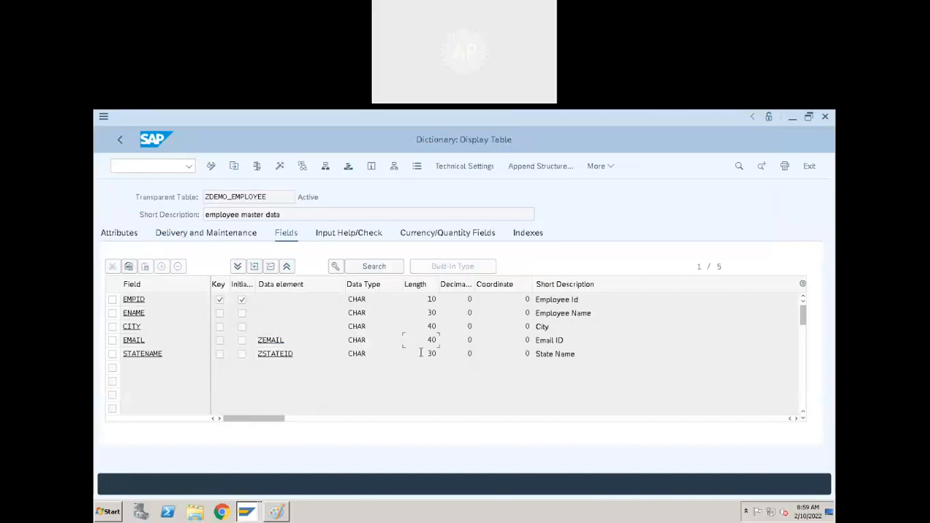
pyautogui.click(120, 138)
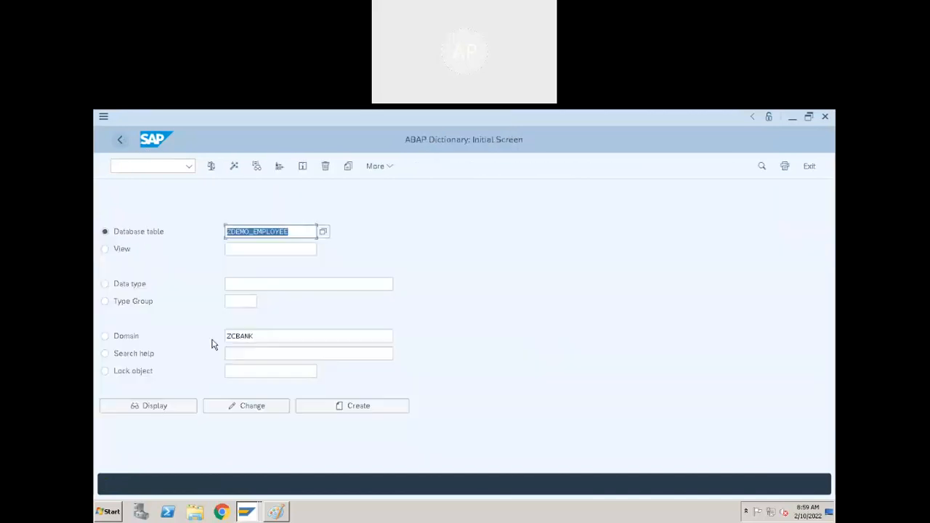
pyautogui.click(152, 407)
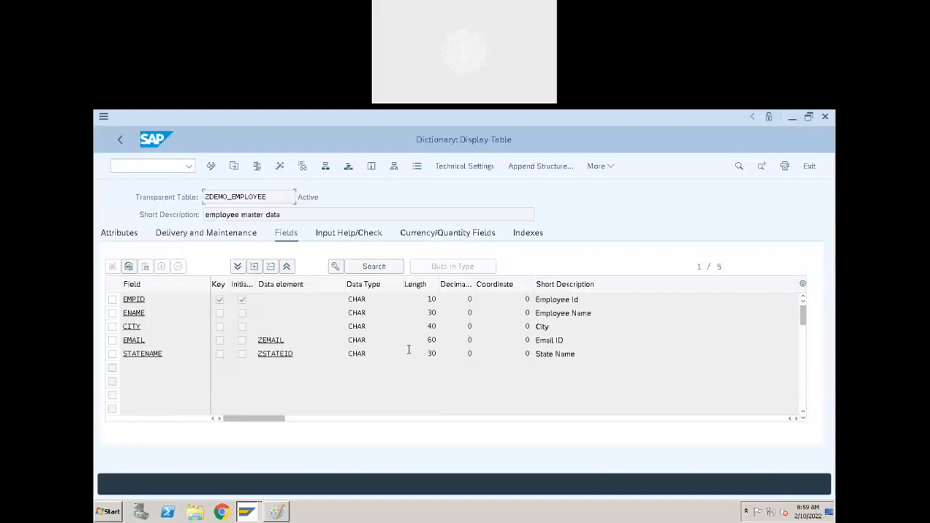
pyautogui.hotkey('alt', 'Tab')
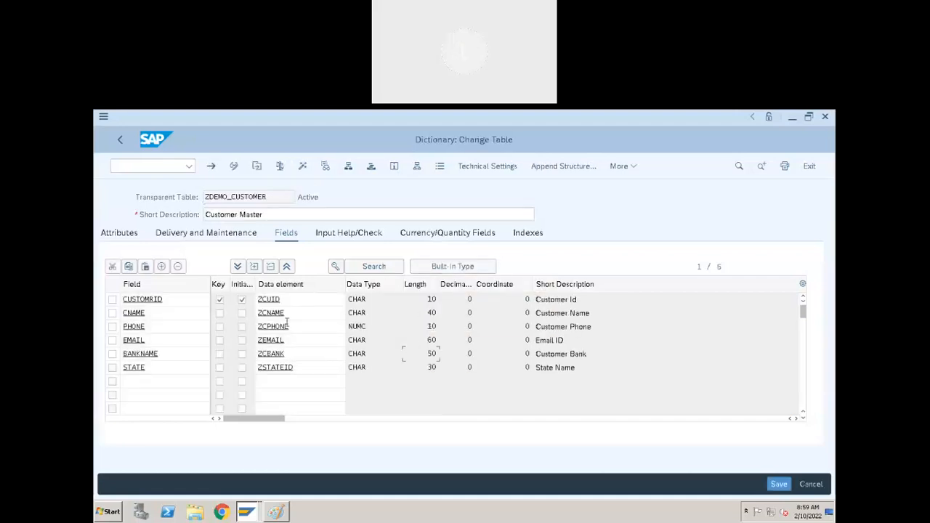
pyautogui.click(235, 166)
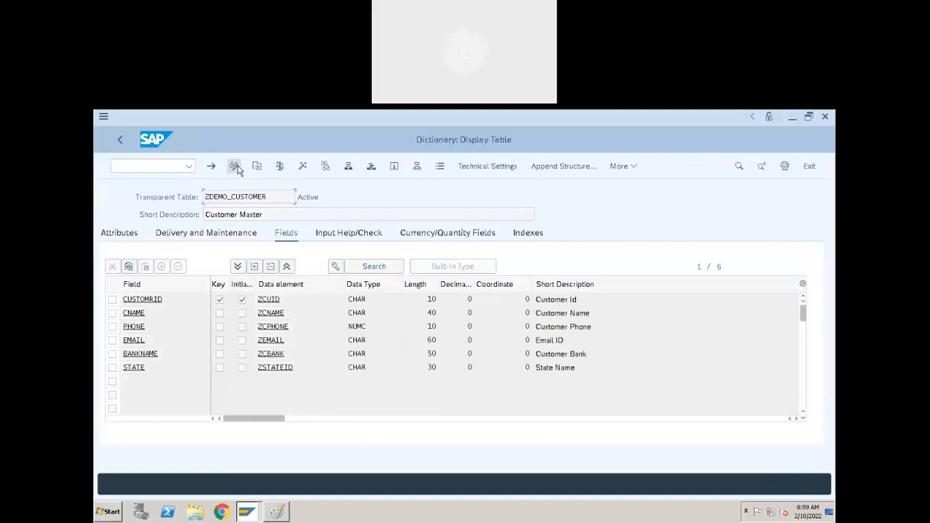
pyautogui.hotkey('alt', 'Tab')
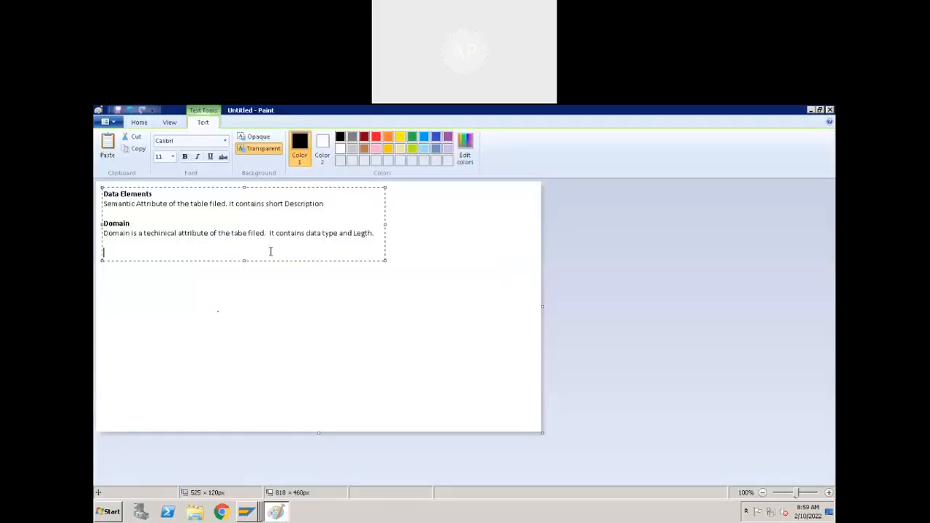
# Add an Advantages heading to the Paint notes with 'Reuse' on the next line, fixing typos.
pyautogui.write('Adventages:')
pyautogui.press('Return')
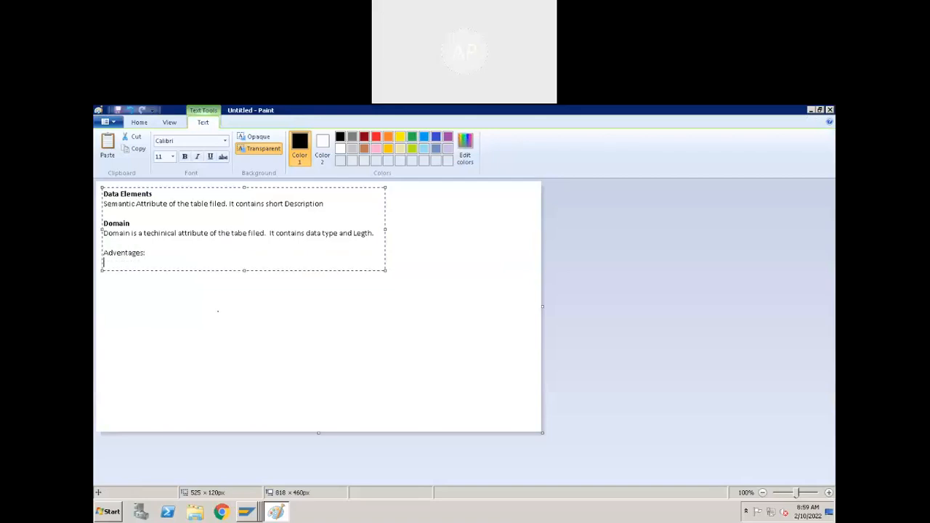
pyautogui.write('e')
pyautogui.click(115, 263)
pyautogui.press('BackSpace')
pyautogui.click(228, 253)
pyautogui.click(163, 262)
# Append ', Consistency' to the Reuse line, correct its capitalisation, and minimize Paint.
pyautogui.write(', COnsistency')
pyautogui.press('Left')
pyautogui.press('Left')
pyautogui.press('Left')
pyautogui.press('Left')
pyautogui.press('Left')
pyautogui.press('Left')
pyautogui.press('Left')
pyautogui.press('Left')
pyautogui.press('Left')
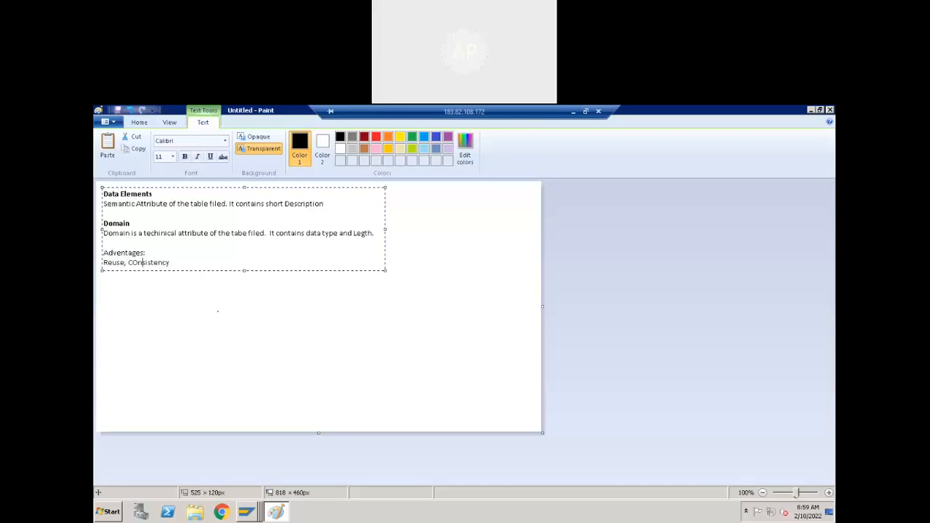
pyautogui.press('BackSpace')
pyautogui.write('o')
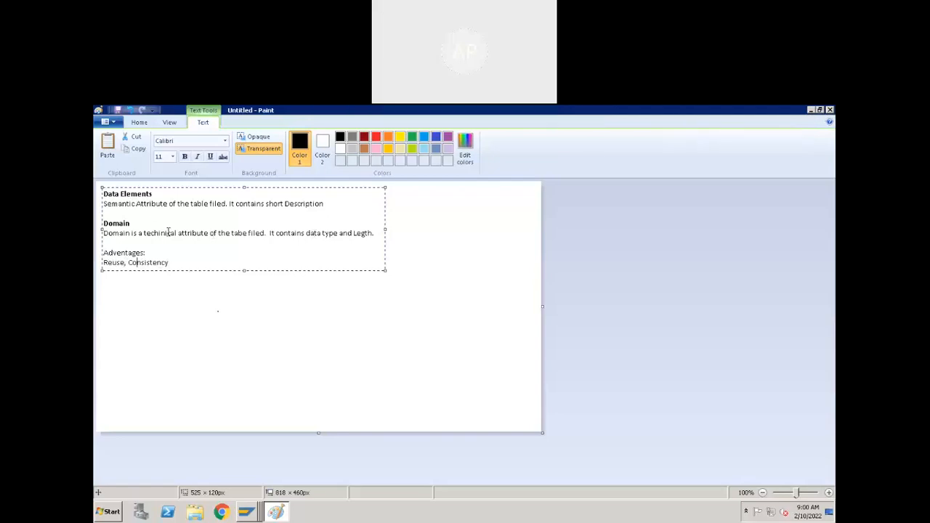
pyautogui.click(173, 262)
pyautogui.click(811, 110)
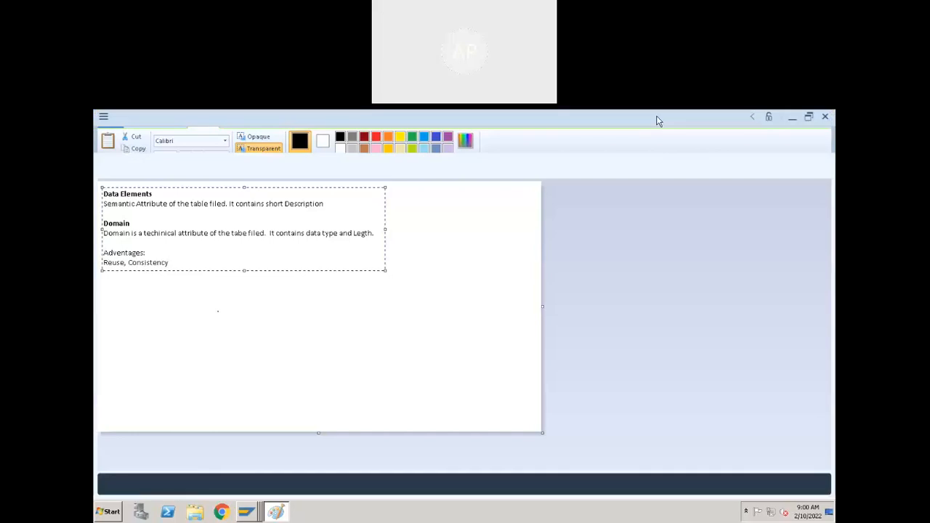